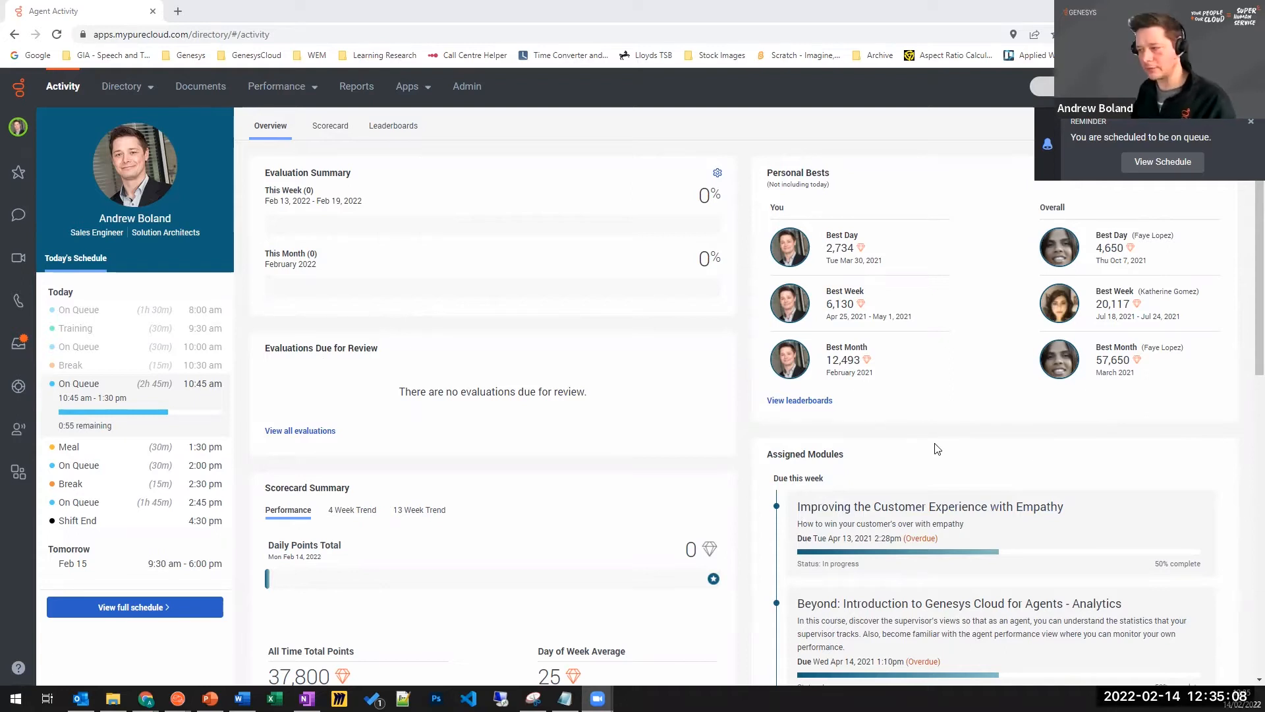
# Review the agent activity dashboard, including the scorecard summary, assigned modules and coaching appointments.
pyautogui.scroll(-1, 943, 452)
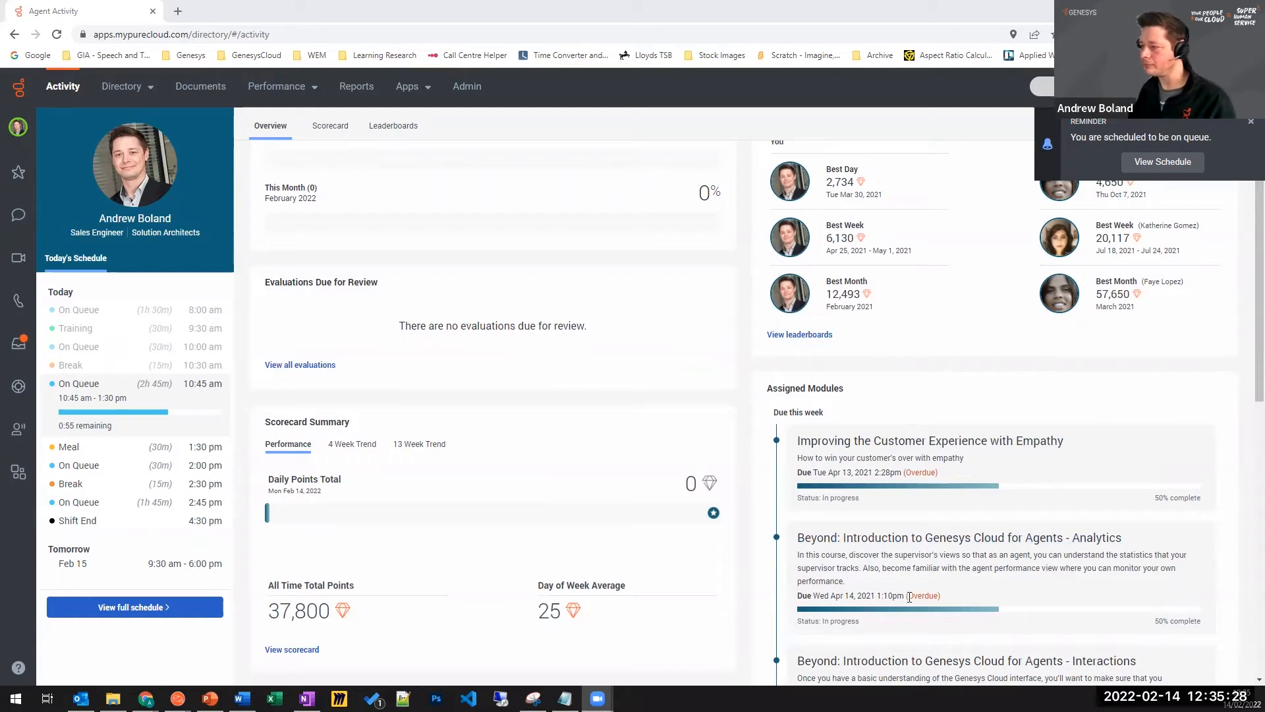
pyautogui.scroll(-5, 751, 382)
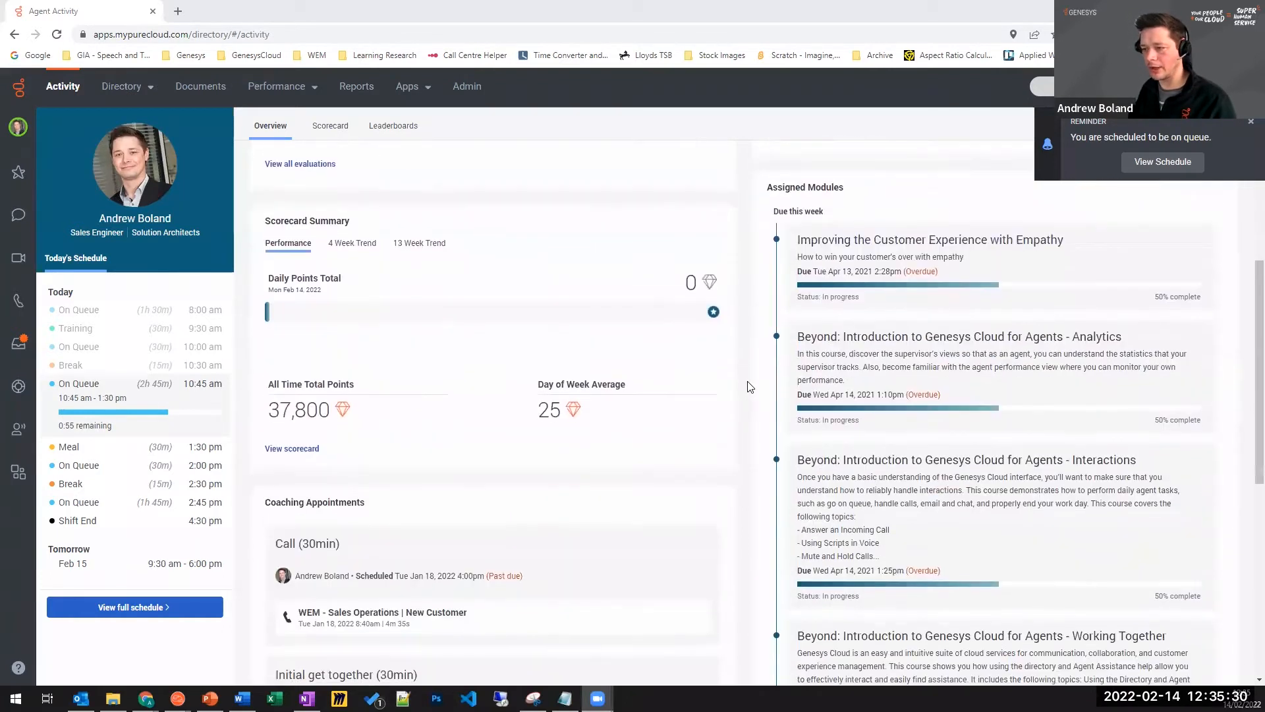
pyautogui.scroll(-2, 323, 321)
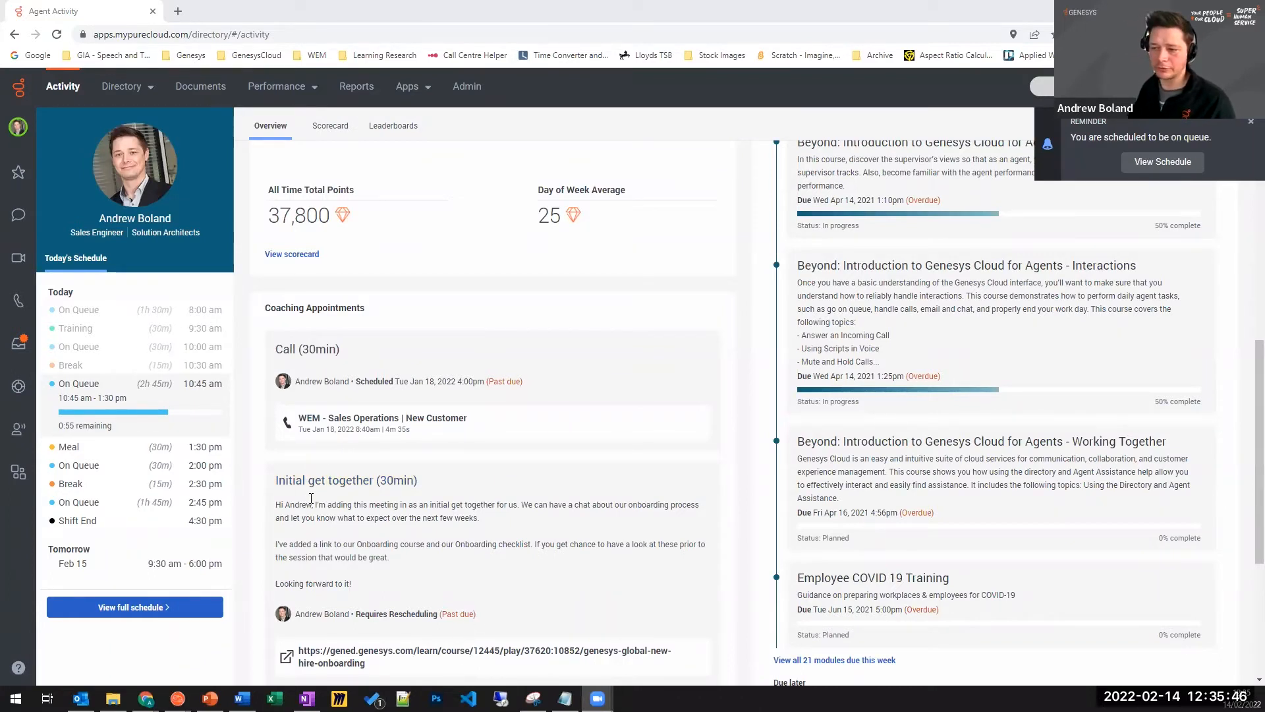
pyautogui.moveTo(312, 504); pyautogui.dragTo(424, 553)
pyautogui.scroll(-1, 364, 624)
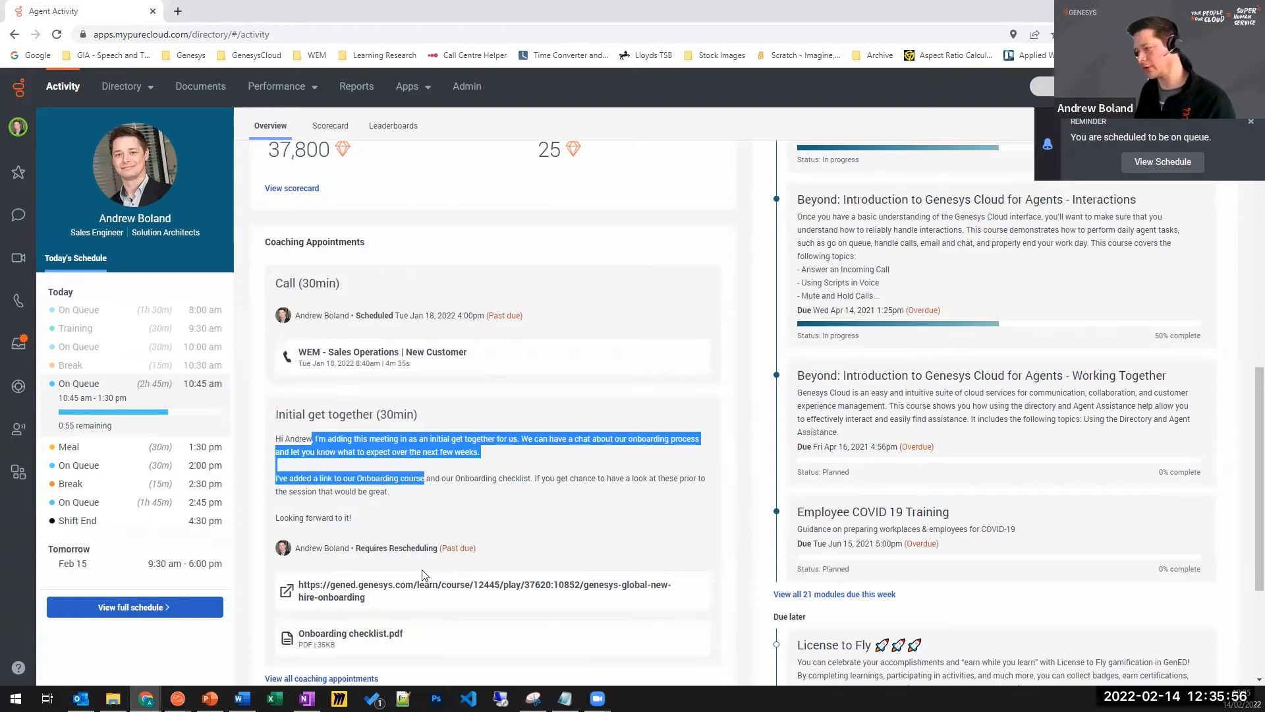
pyautogui.click(557, 257)
pyautogui.scroll(4, 521, 348)
pyautogui.scroll(4, 521, 348)
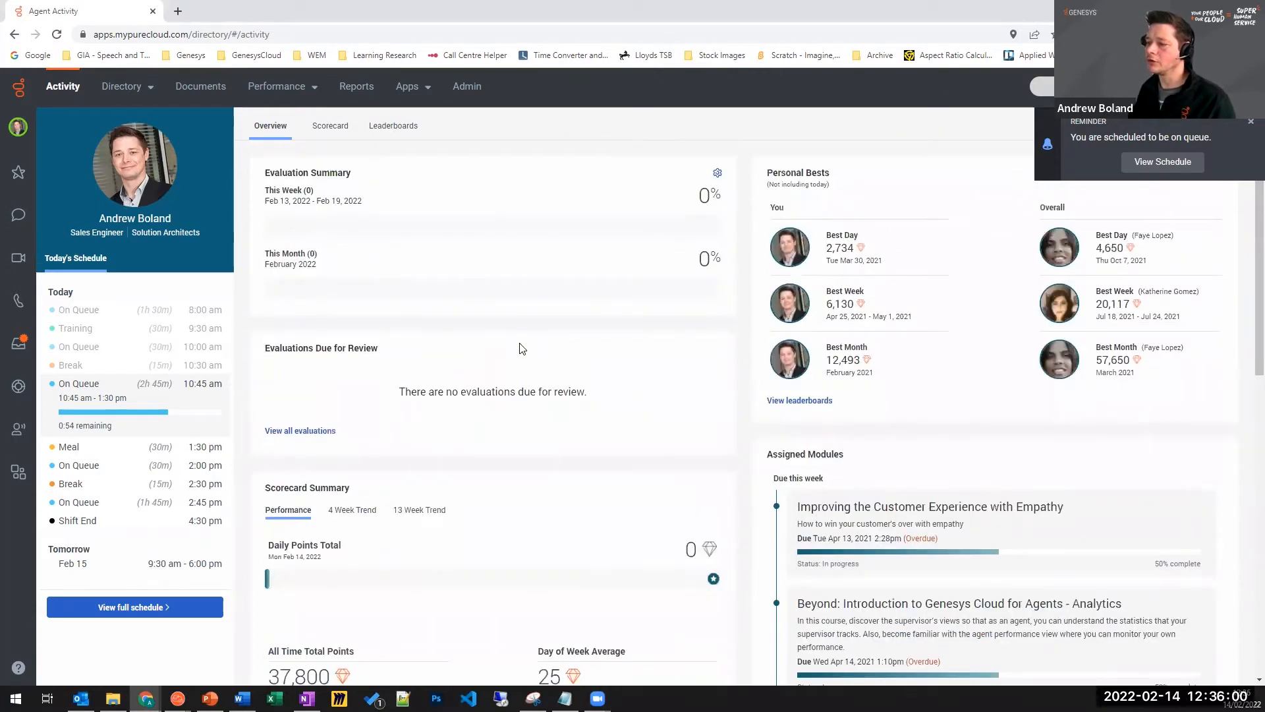
# In the Agent Development performance view, open the signed-in agent's own development details from page 2 of the agent list.
pyautogui.click(276, 92)
pyautogui.click(276, 121)
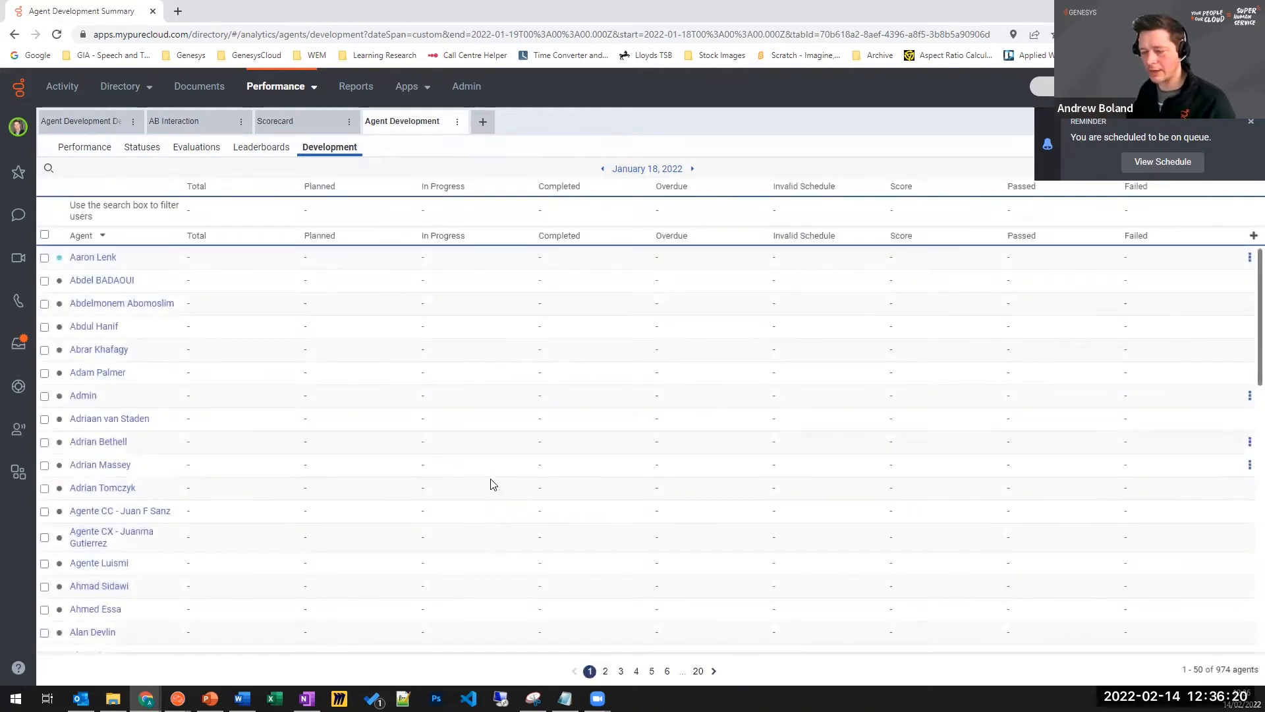
pyautogui.scroll(-6, 493, 478)
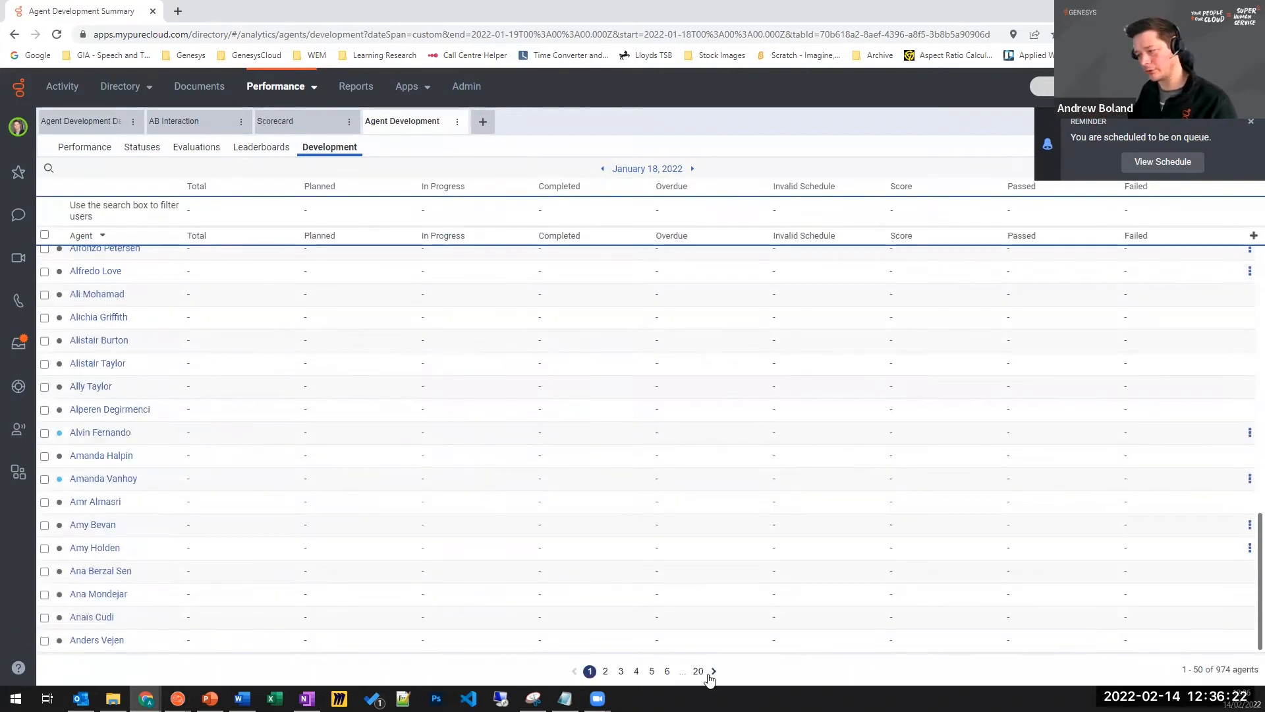
pyautogui.click(604, 670)
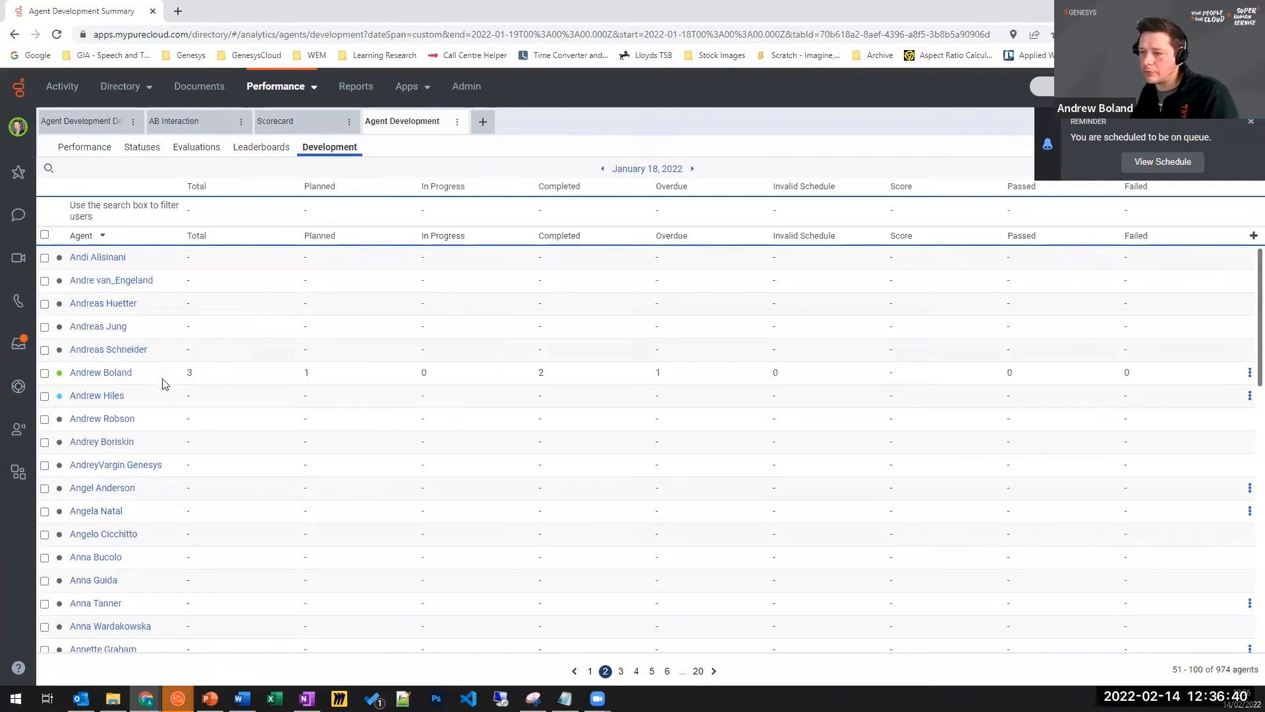
pyautogui.click(103, 372)
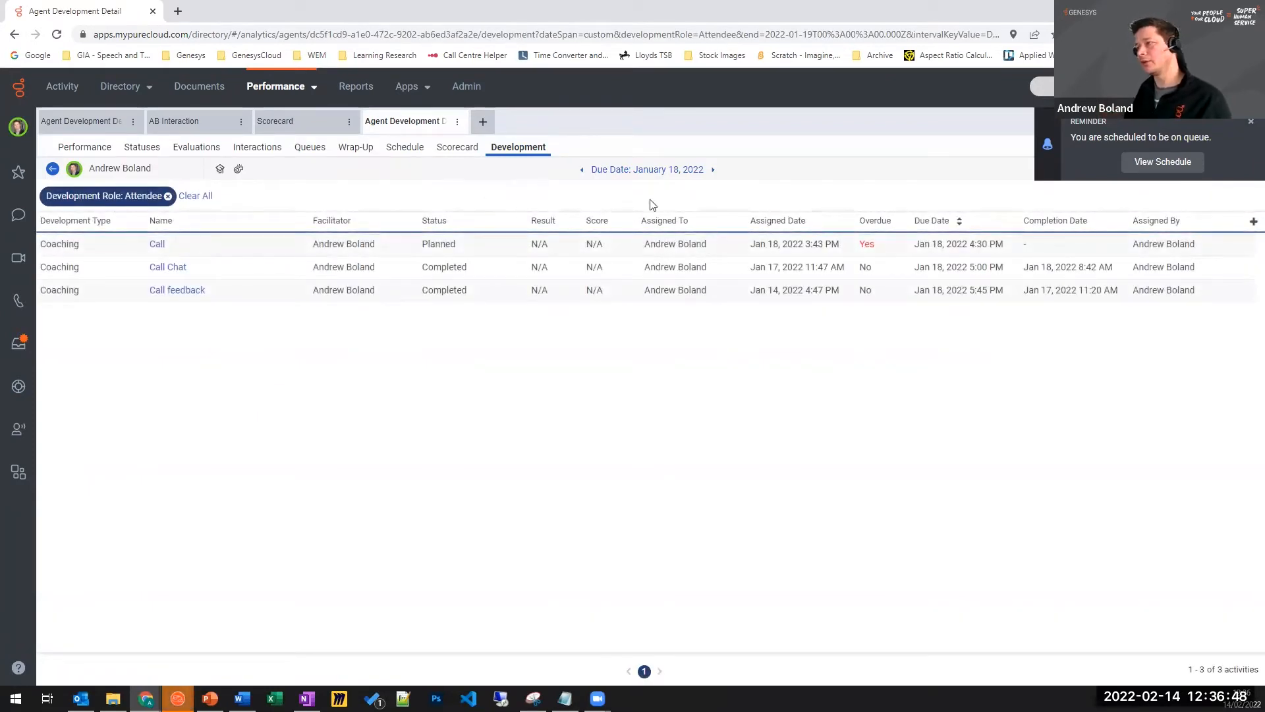
# View the agent's development activities due this month, followed by those due in January 2022.
pyautogui.click(658, 170)
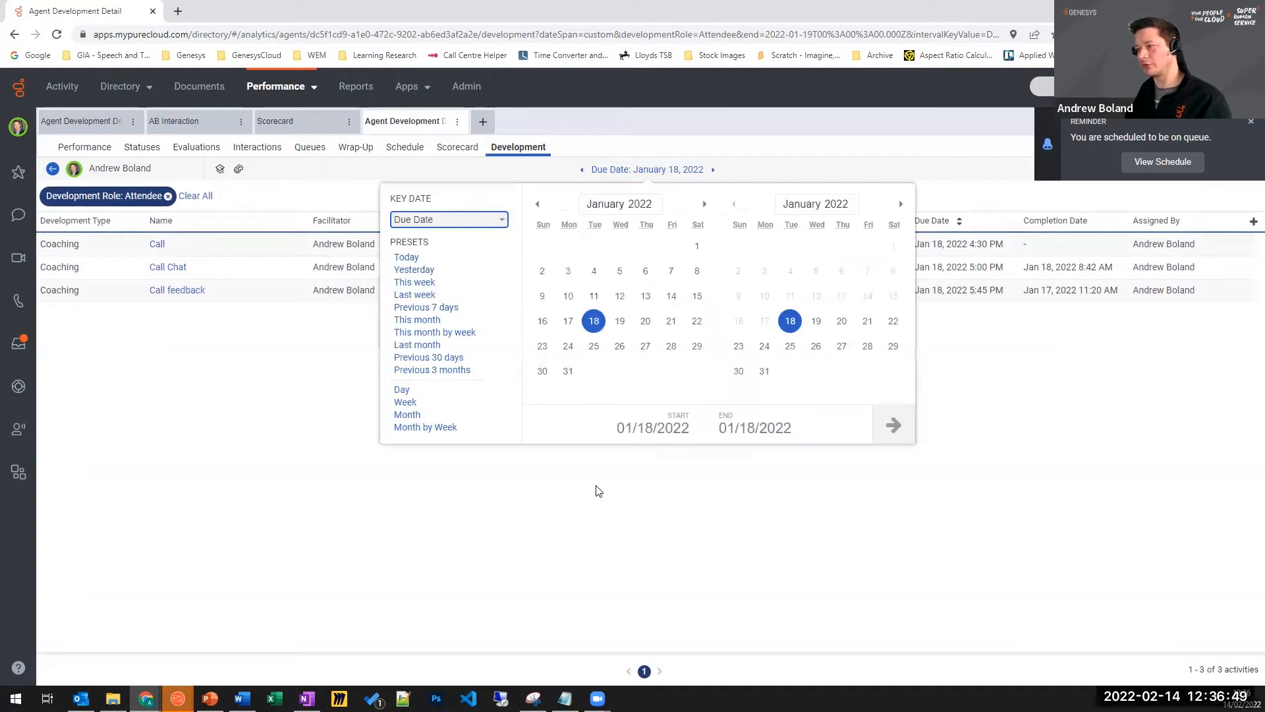
pyautogui.click(418, 319)
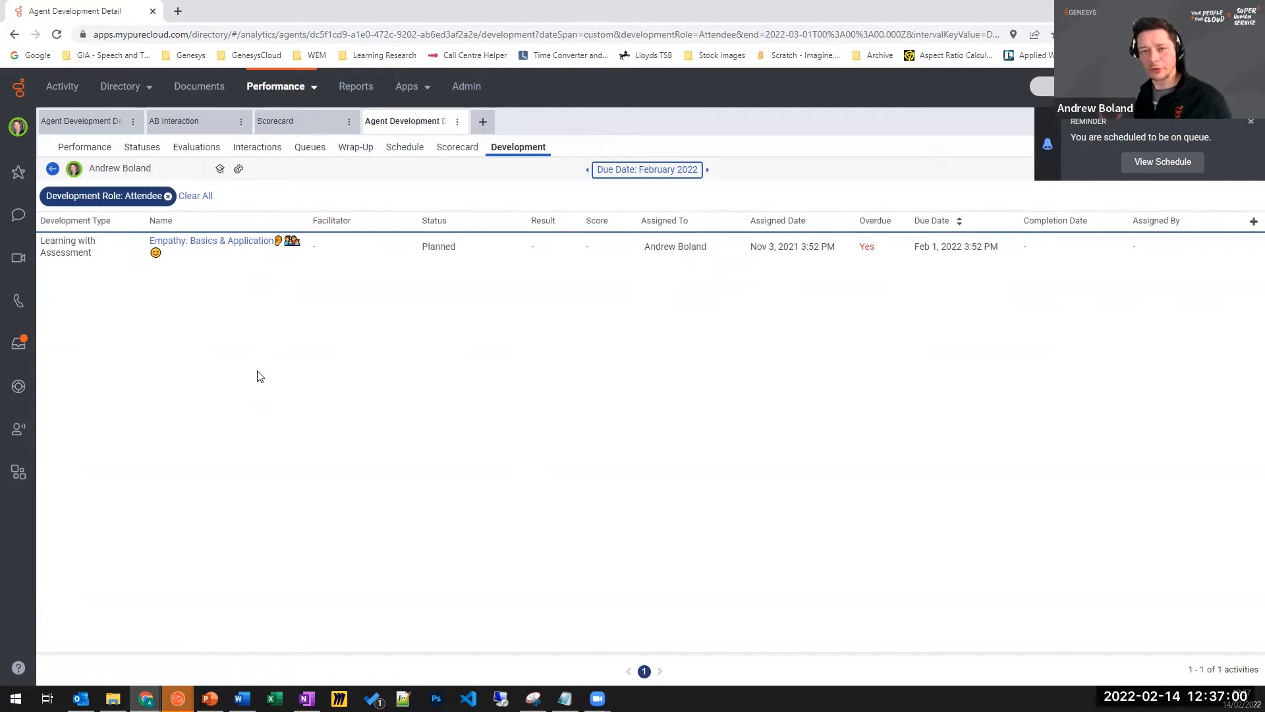
pyautogui.click(587, 171)
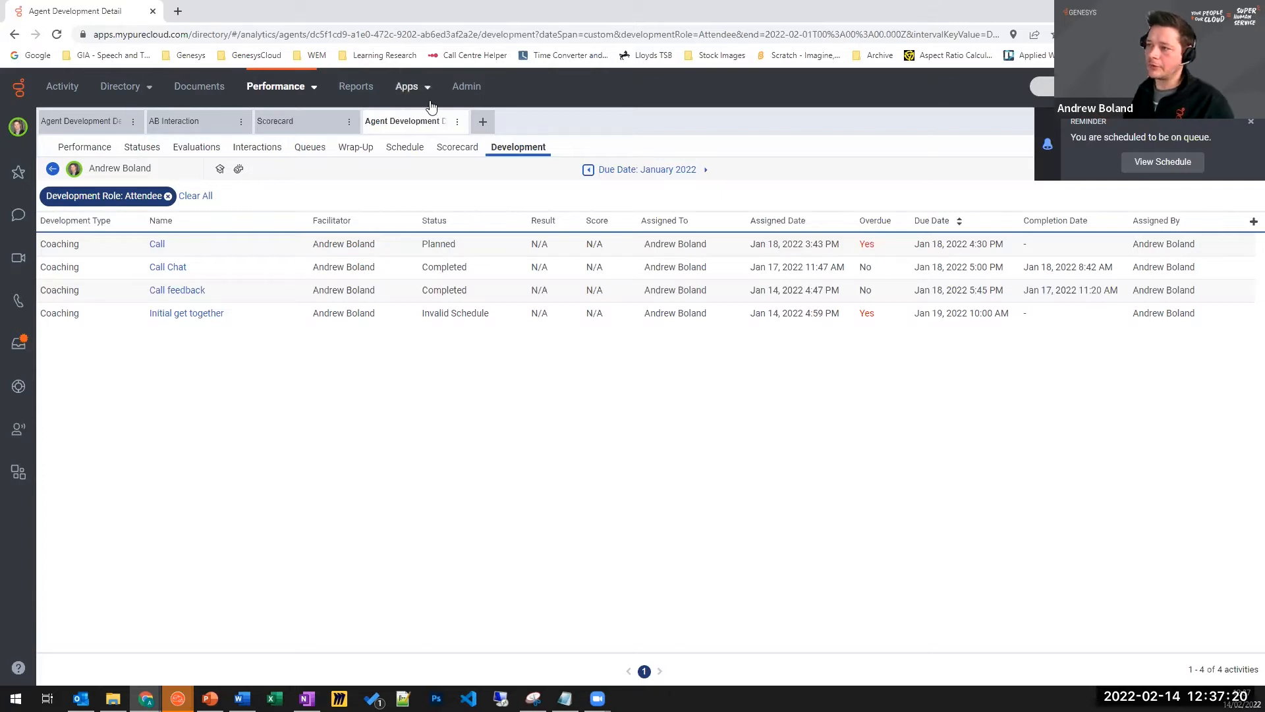
# Start a new Learning with Assessment module in the Development and Feedback administration area.
pyautogui.click(472, 90)
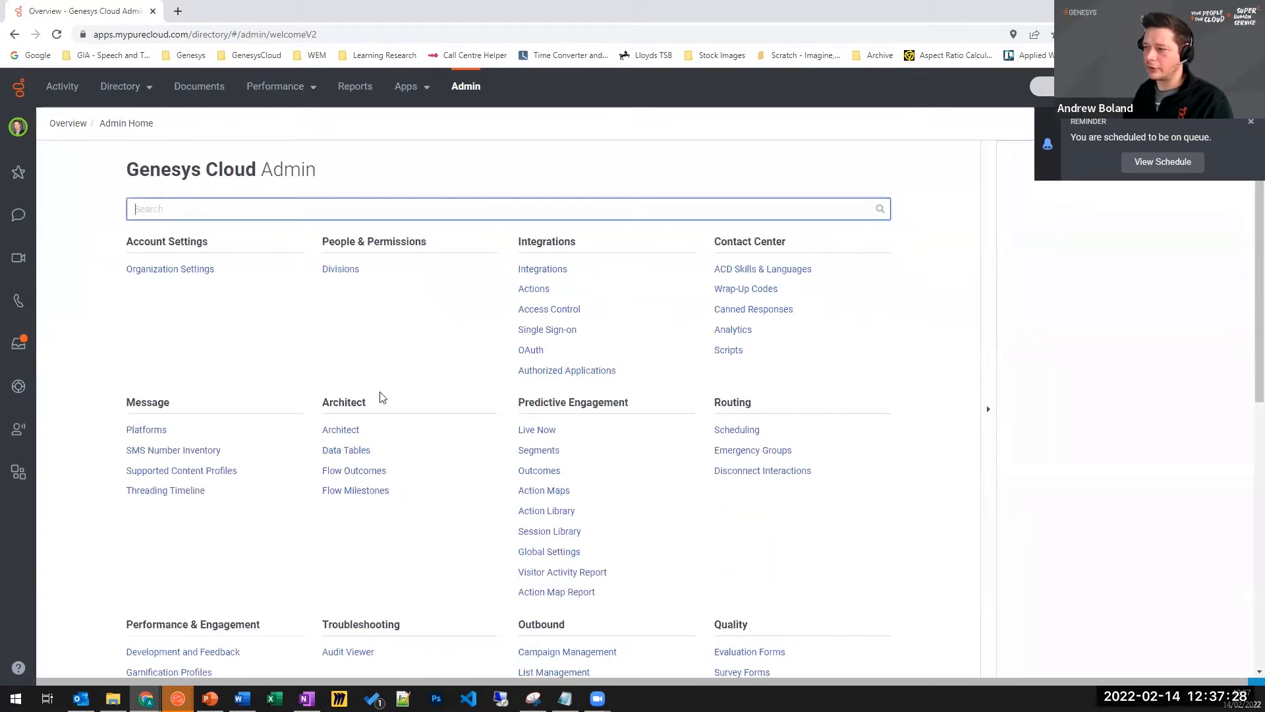
pyautogui.scroll(-3, 711, 364)
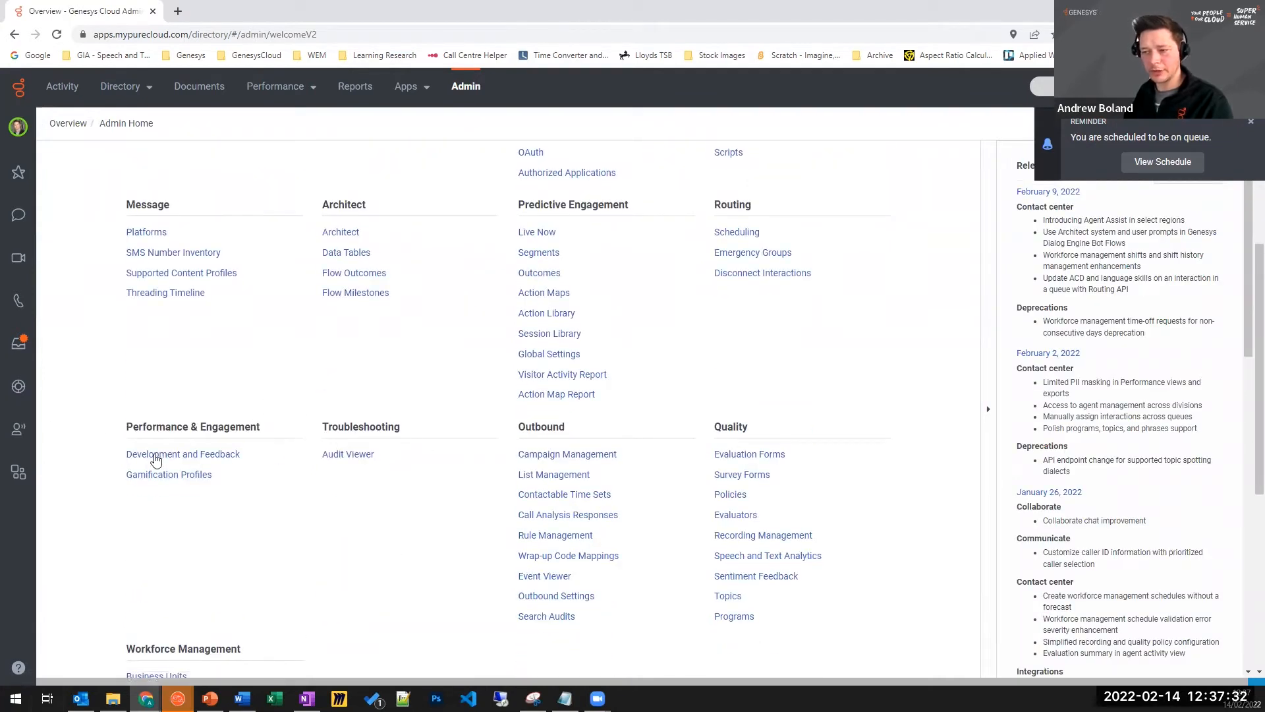
pyautogui.click(194, 456)
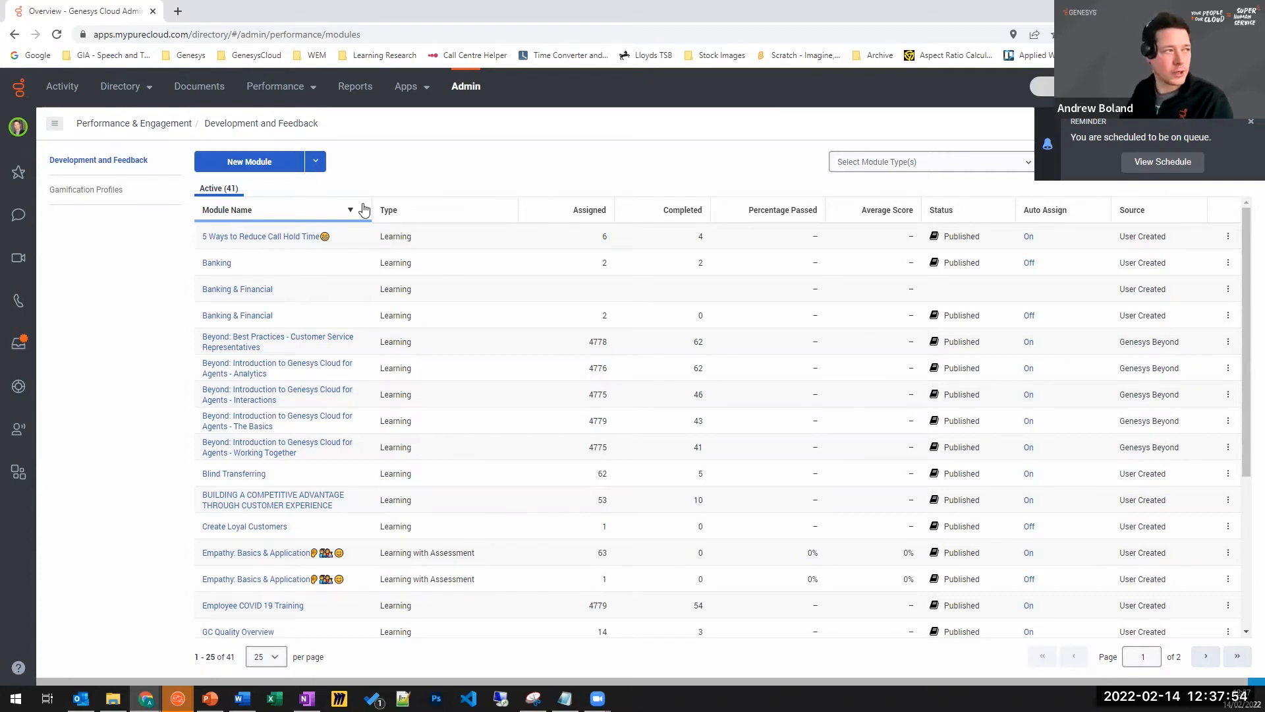
pyautogui.click(316, 166)
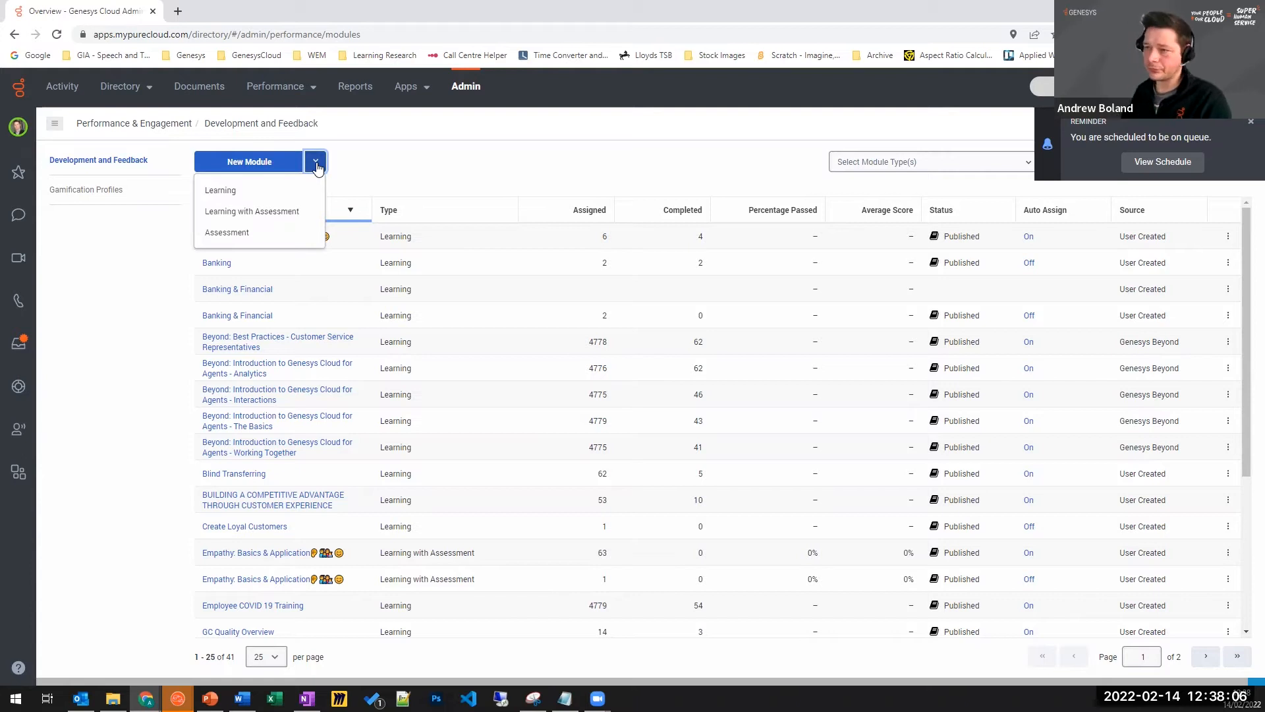
pyautogui.click(272, 212)
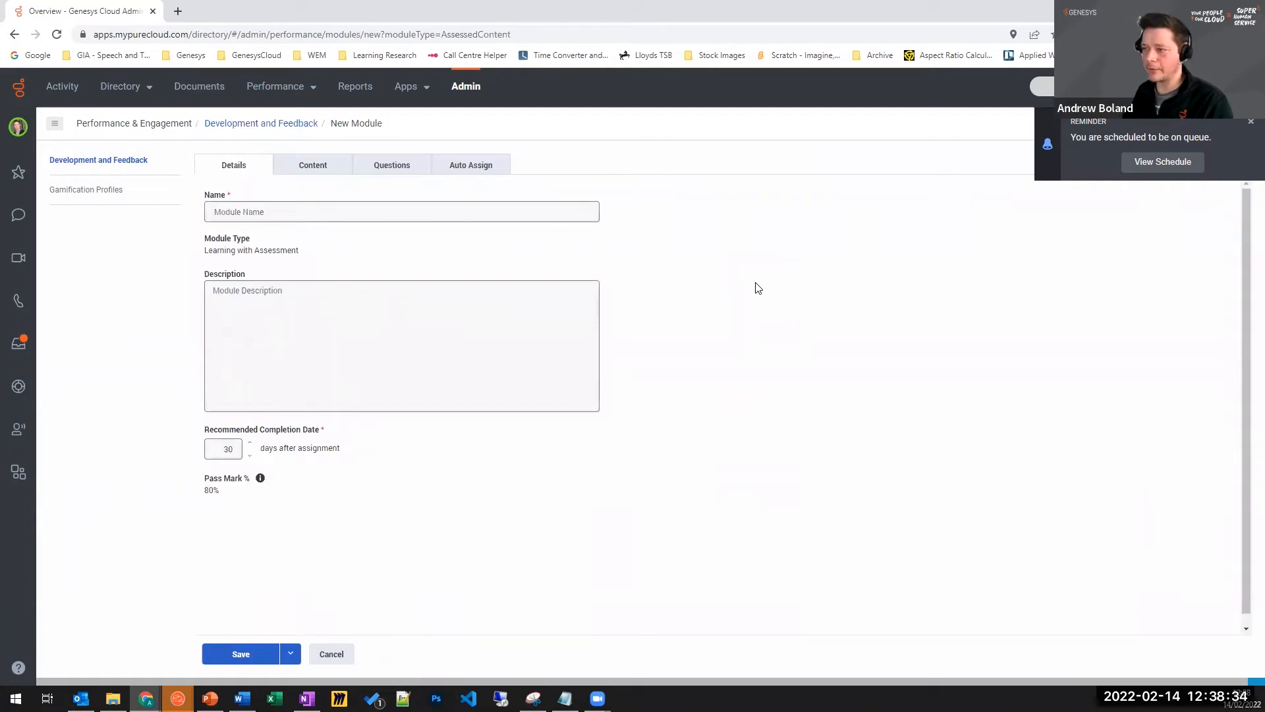
# Name the module "AB Test" and set its recommended completion date to 2 days after assignment.
pyautogui.click(442, 213)
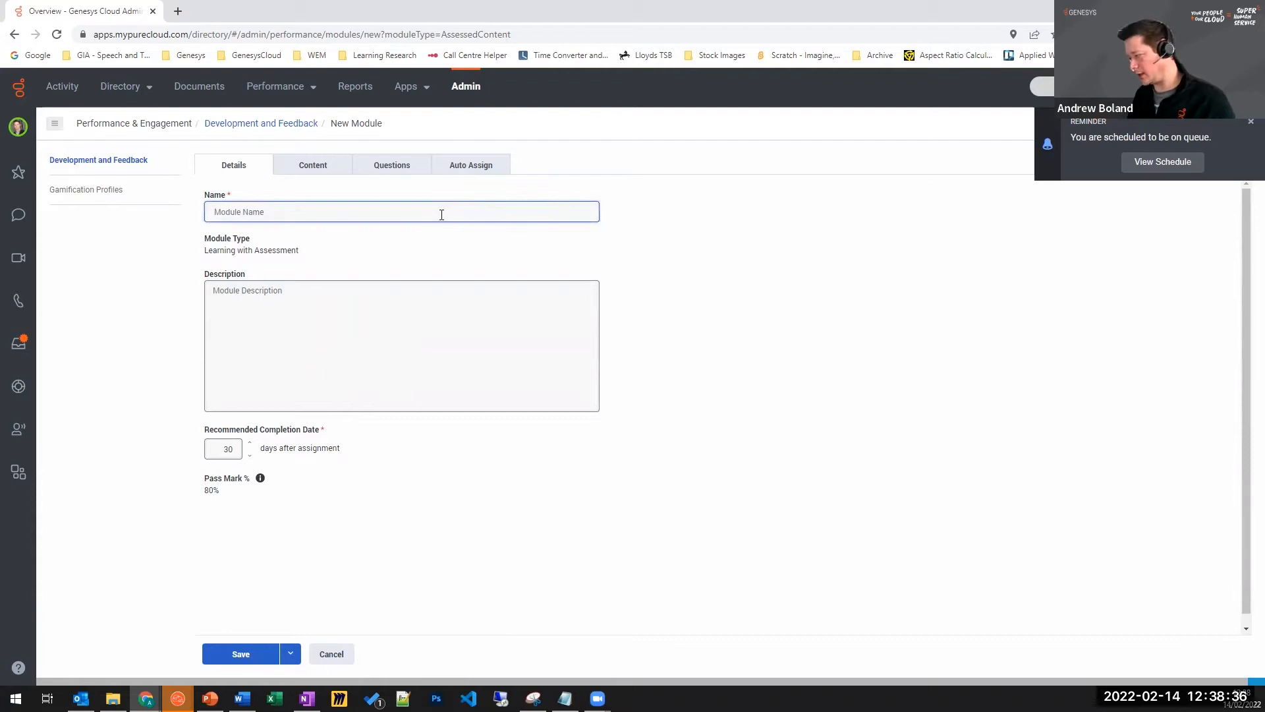
pyautogui.write('AB Test')
pyautogui.click(285, 330)
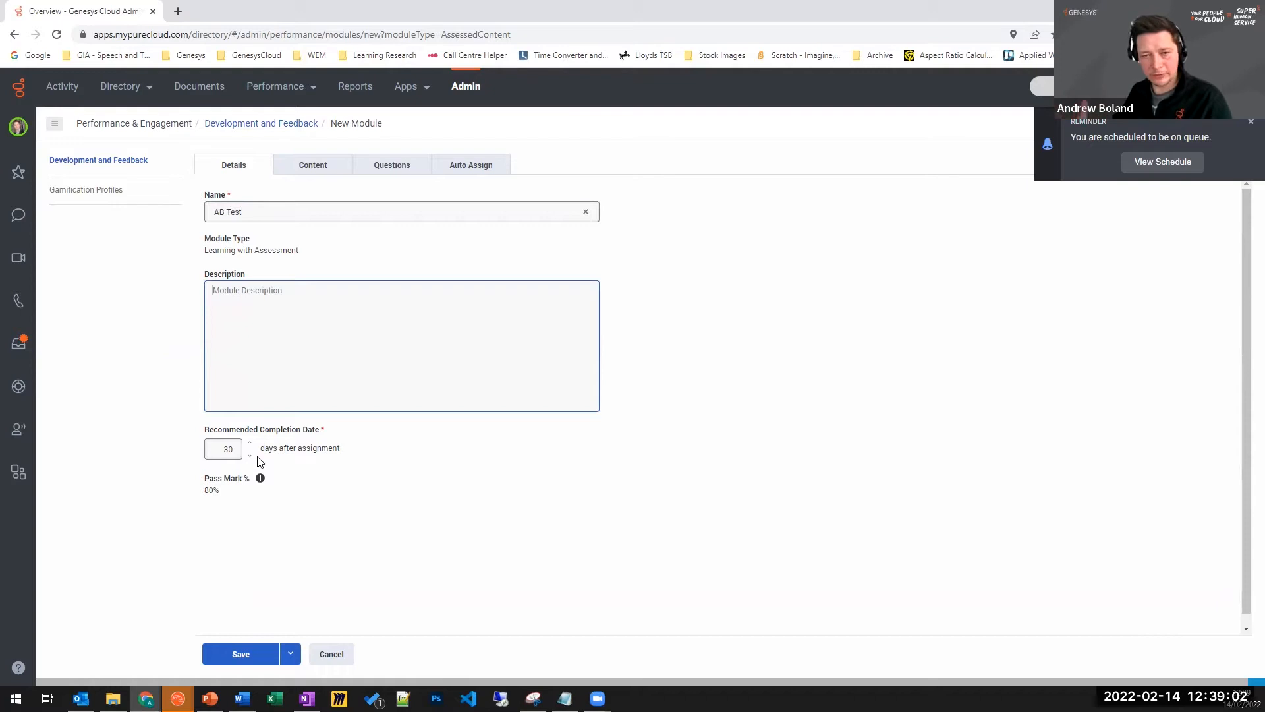
pyautogui.click(213, 452)
pyautogui.doubleClick(213, 452)
pyautogui.write('2')
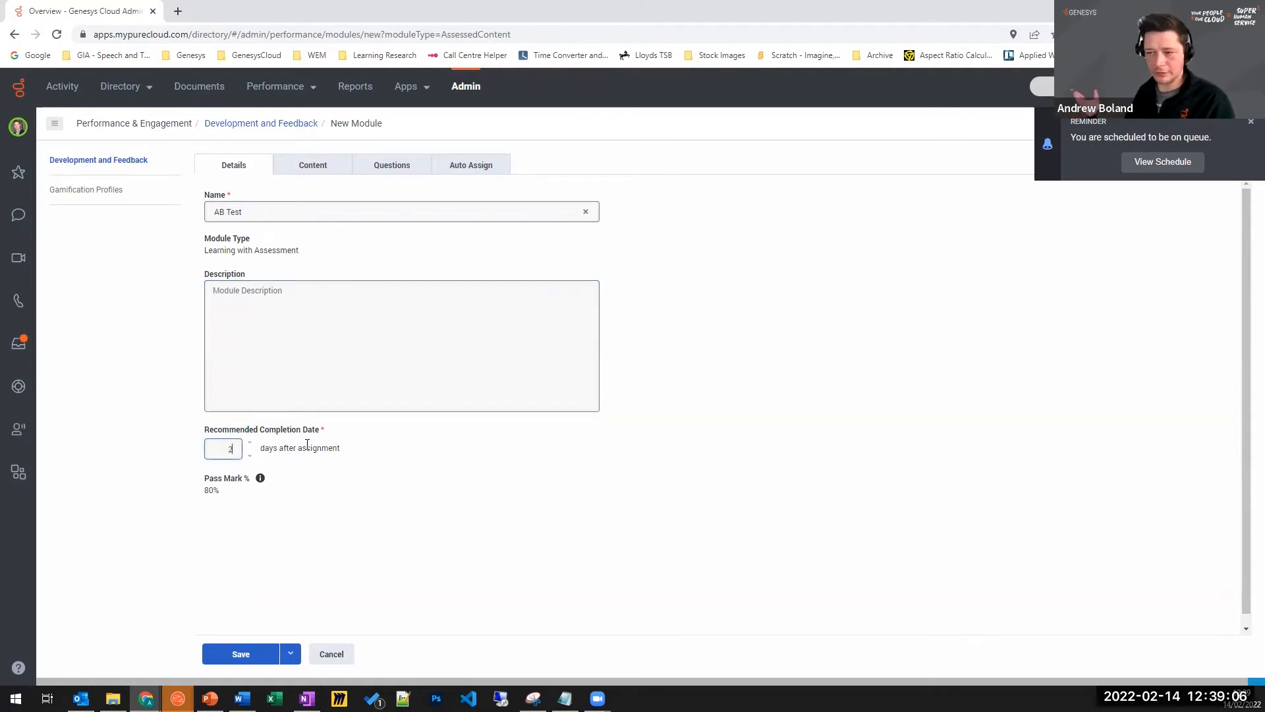
pyautogui.click(386, 439)
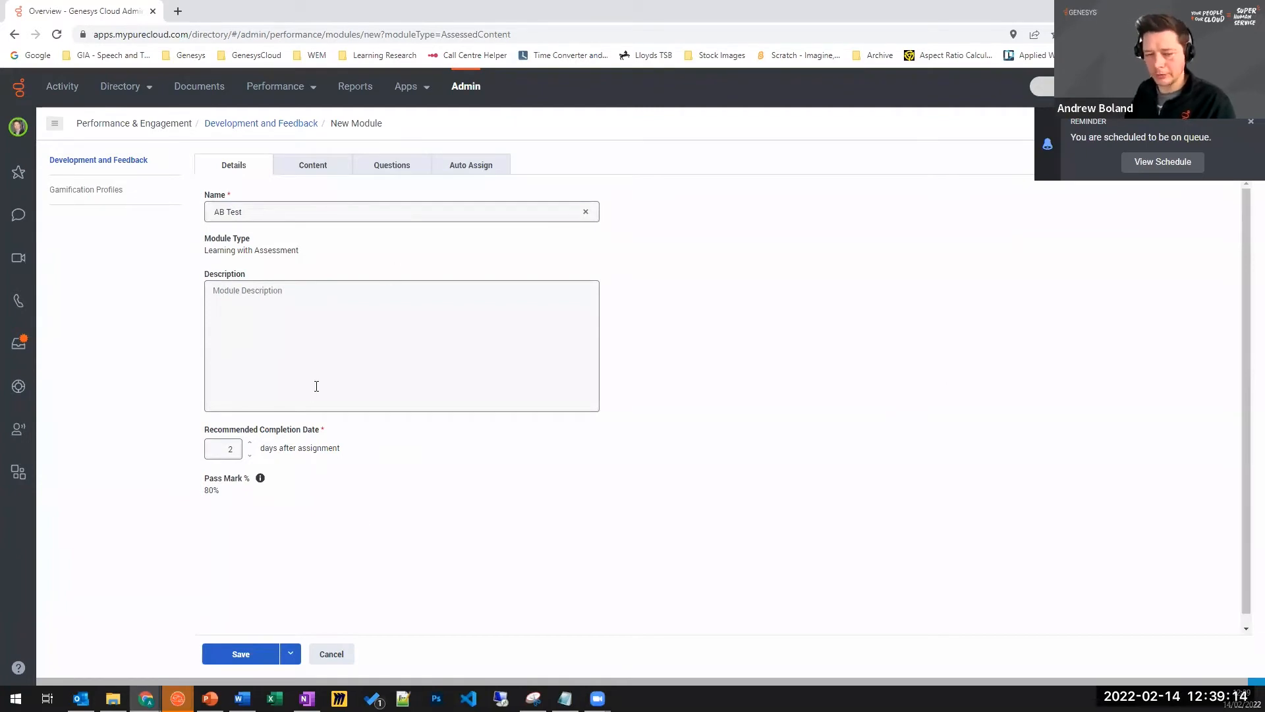
pyautogui.click(317, 167)
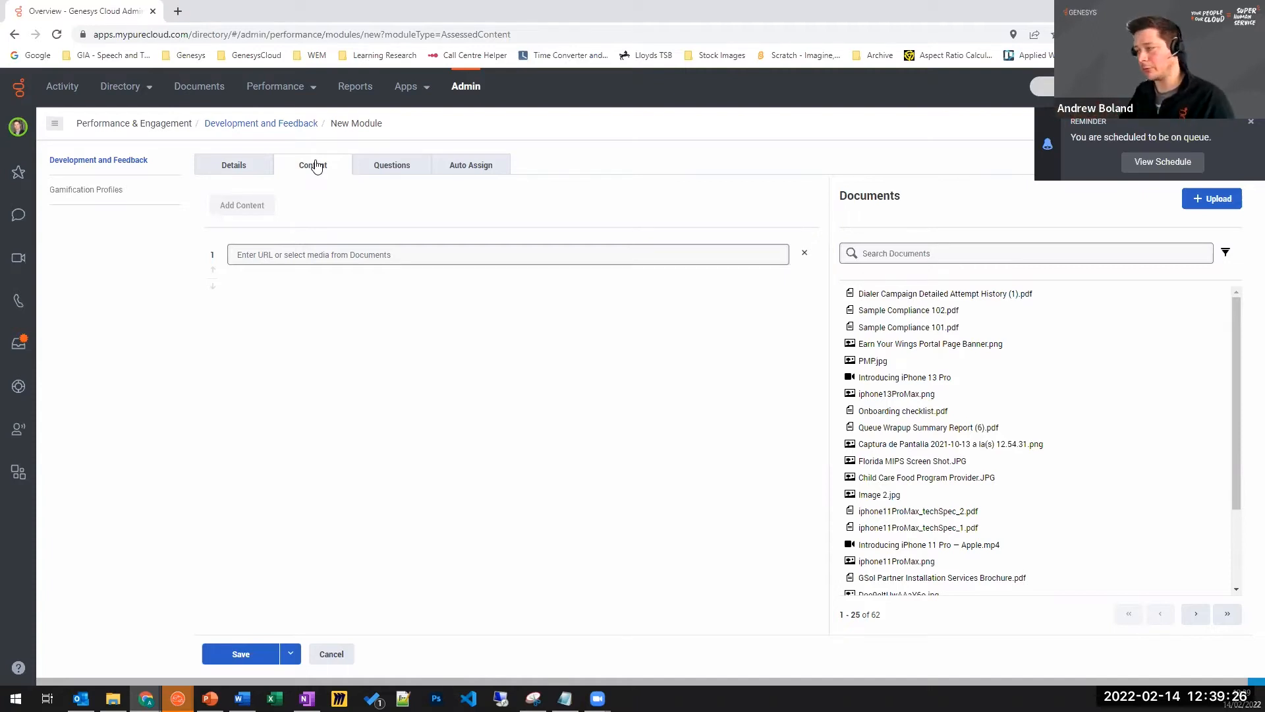
pyautogui.click(297, 259)
pyautogui.write('https://www.google.com')
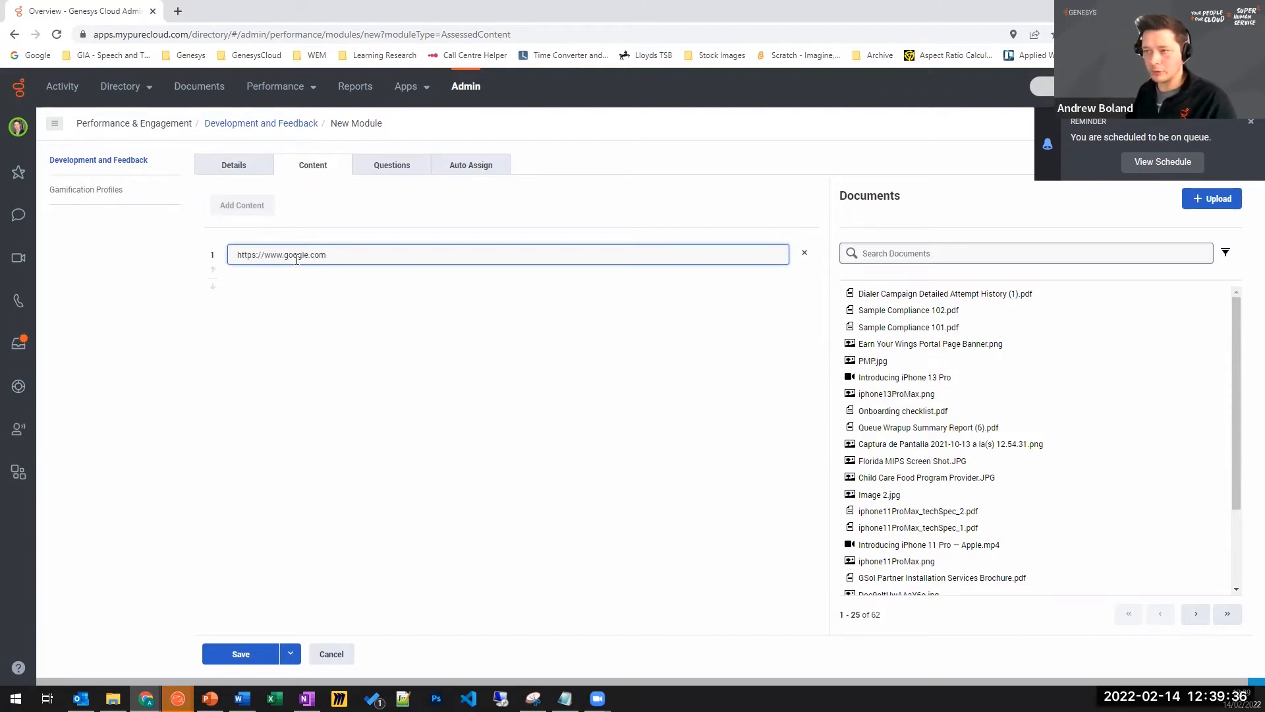
pyautogui.press('Return')
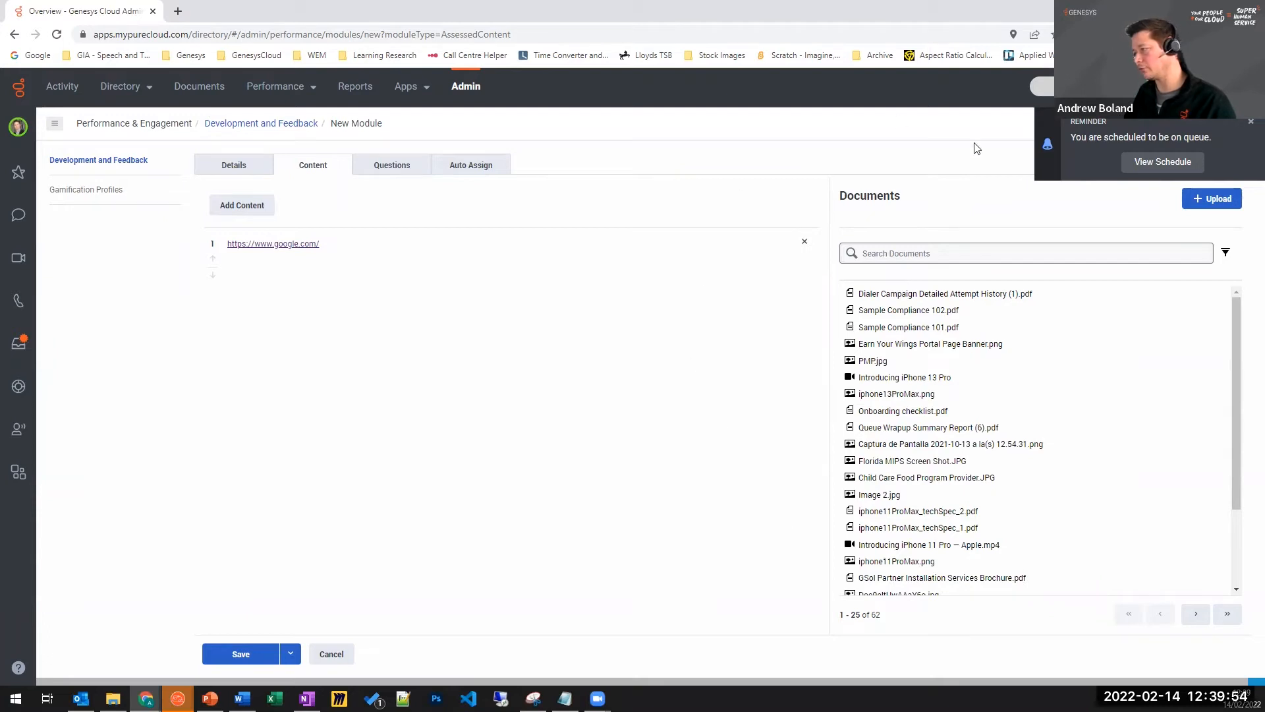
# Add the documents Sample Compliance 102.pdf, Introducing iPhone 13 Pro and iphone11ProMax.png to the module's content.
pyautogui.click(900, 311)
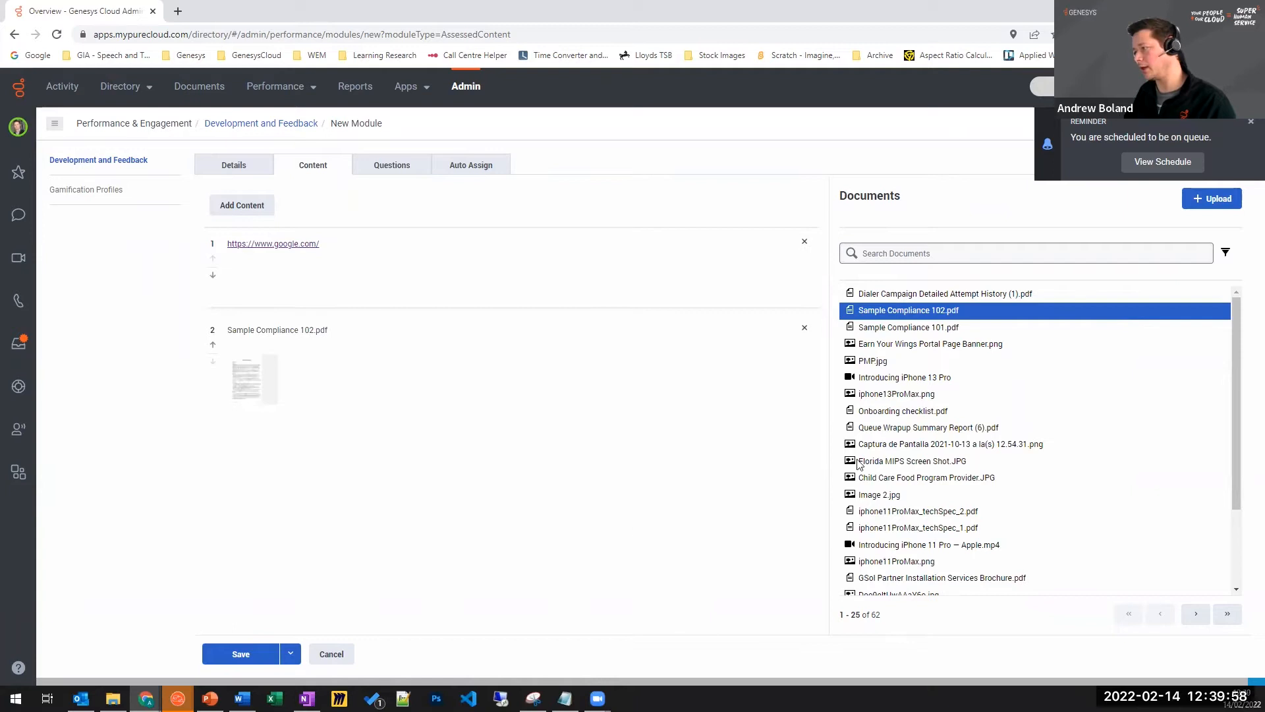
pyautogui.click(901, 379)
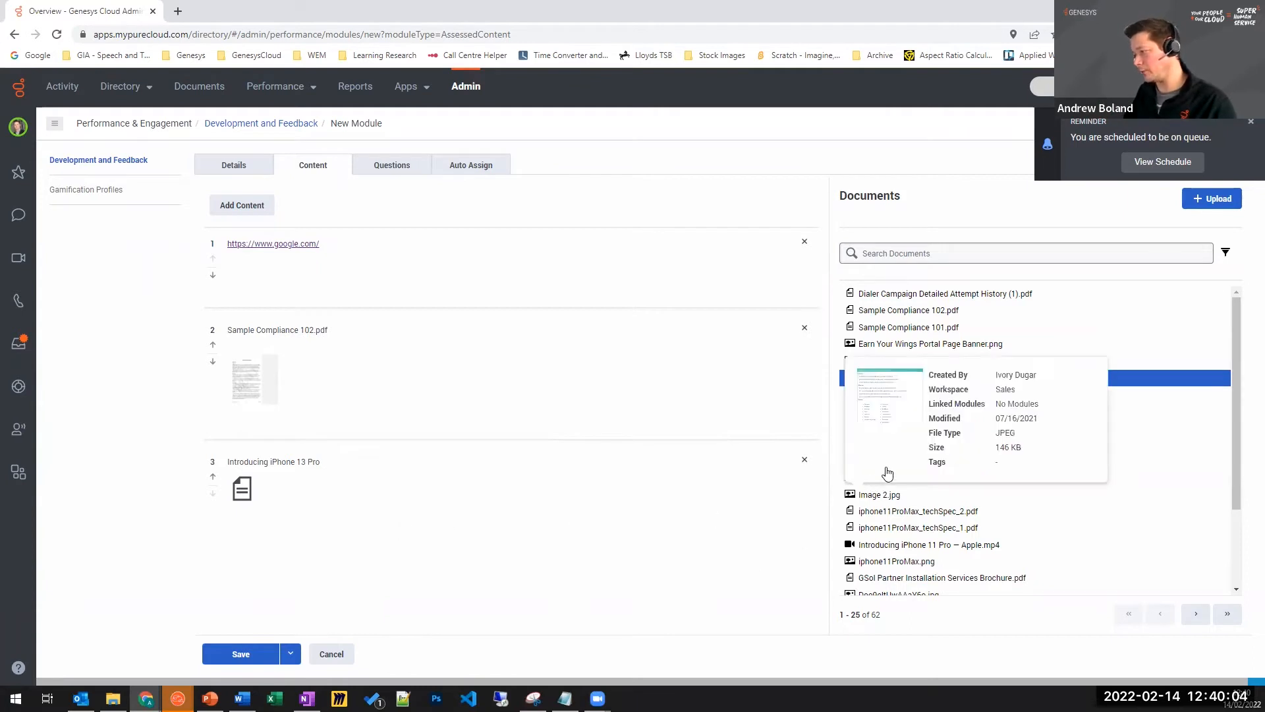
pyautogui.moveTo(930, 450)
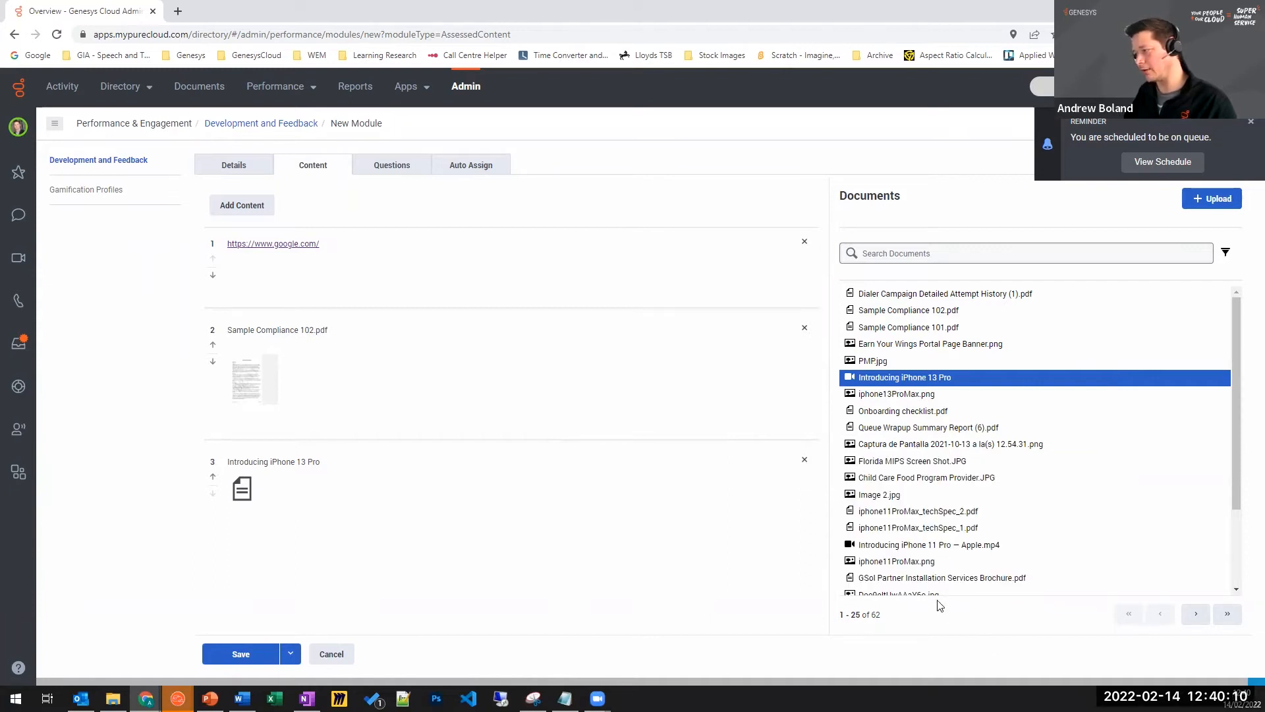
pyautogui.click(916, 564)
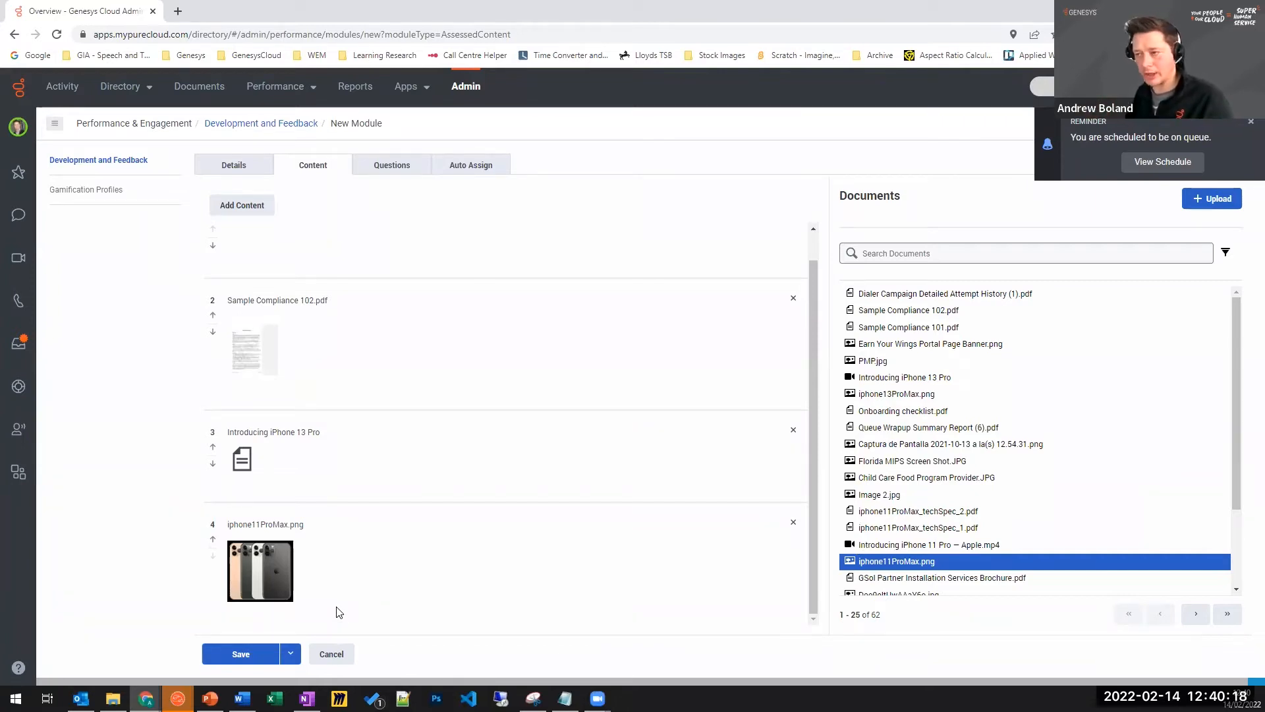
pyautogui.scroll(1, 197, 316)
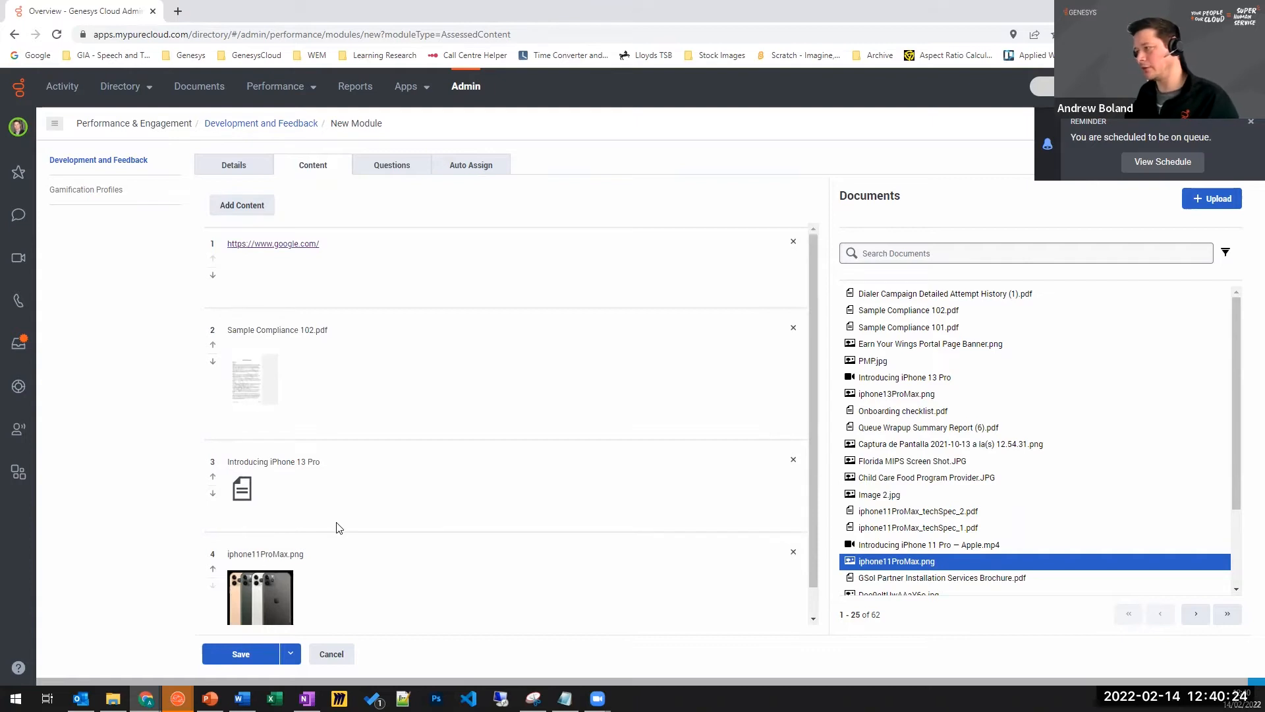
pyautogui.click(1218, 201)
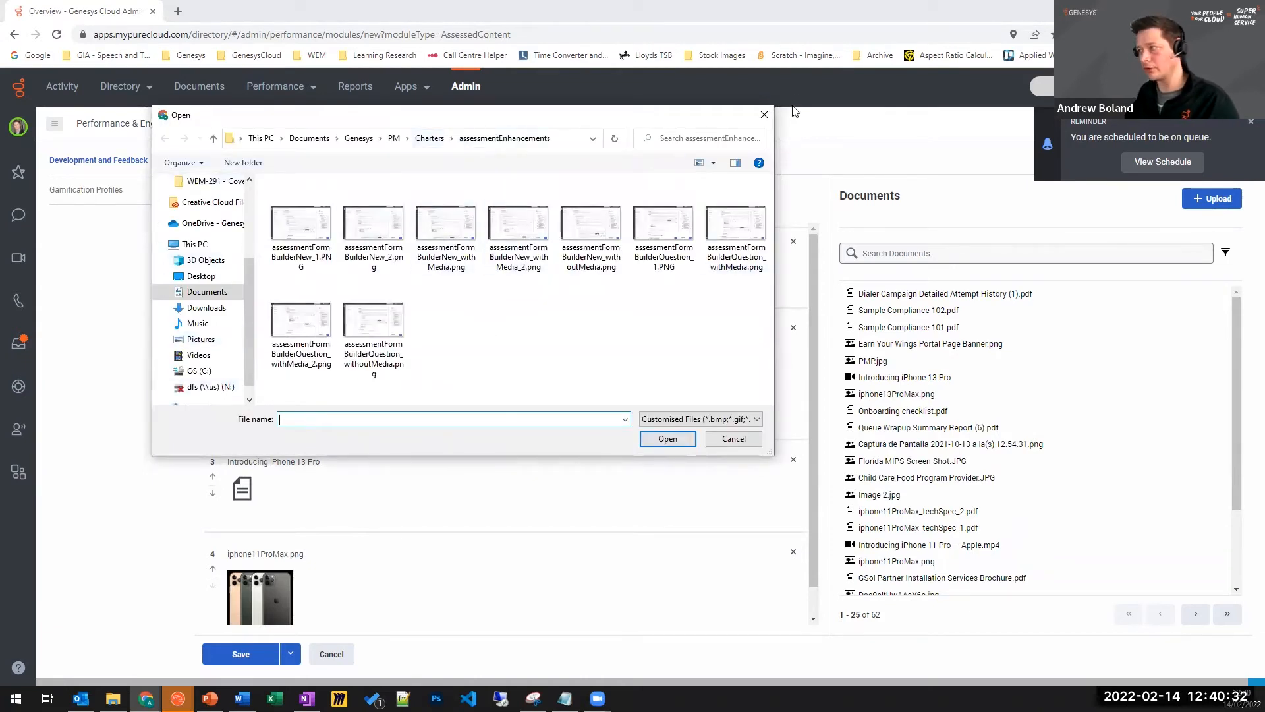
pyautogui.click(769, 117)
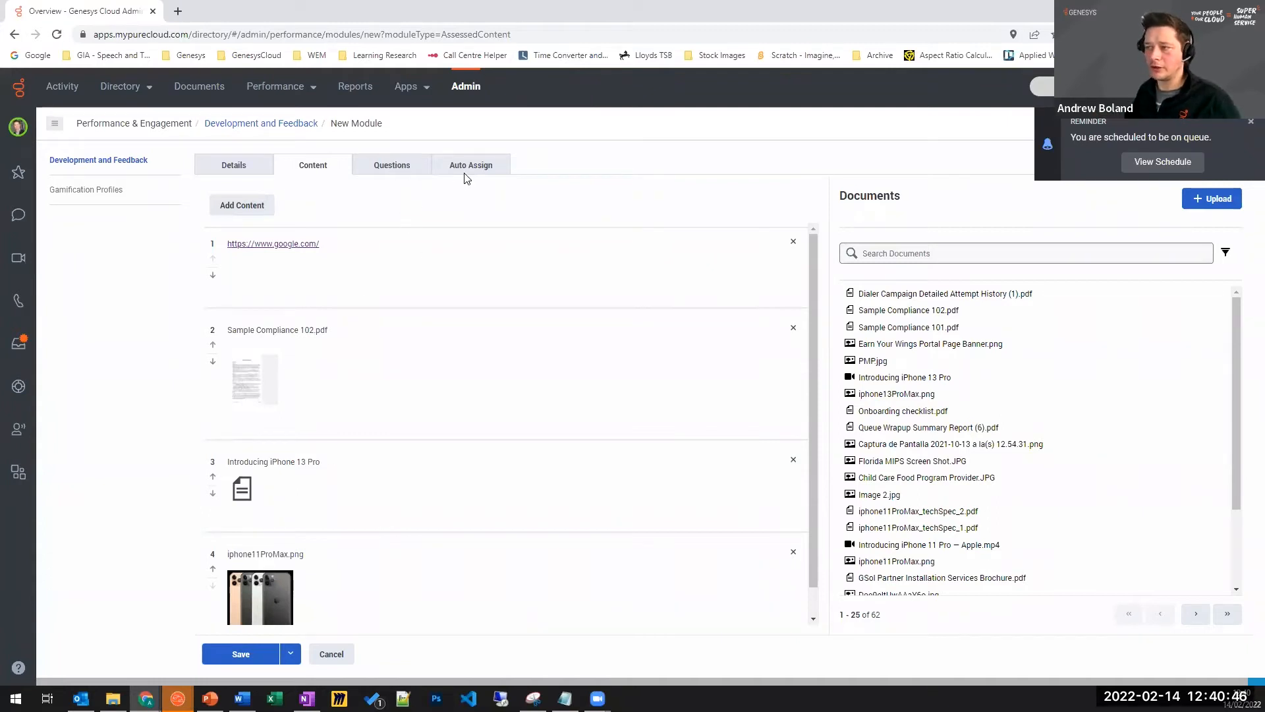
# Set the pass mark for the module's assessment questions to 60%.
pyautogui.click(392, 166)
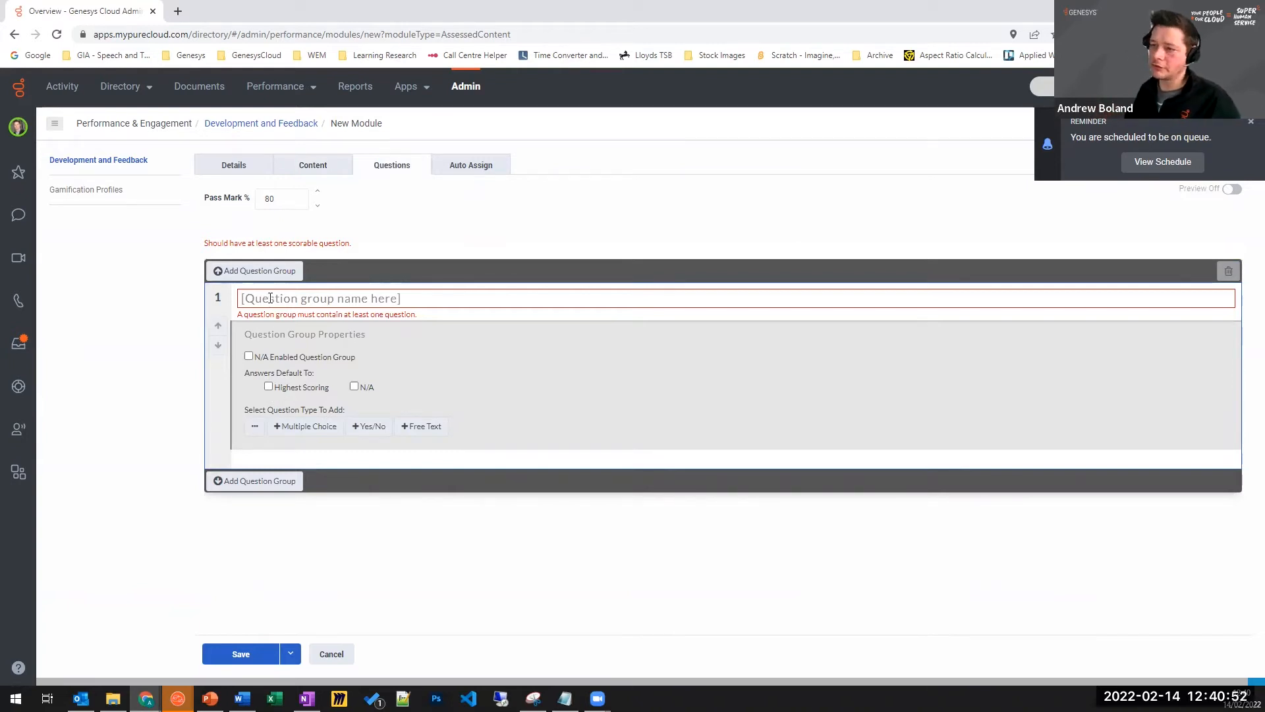
pyautogui.click(276, 197)
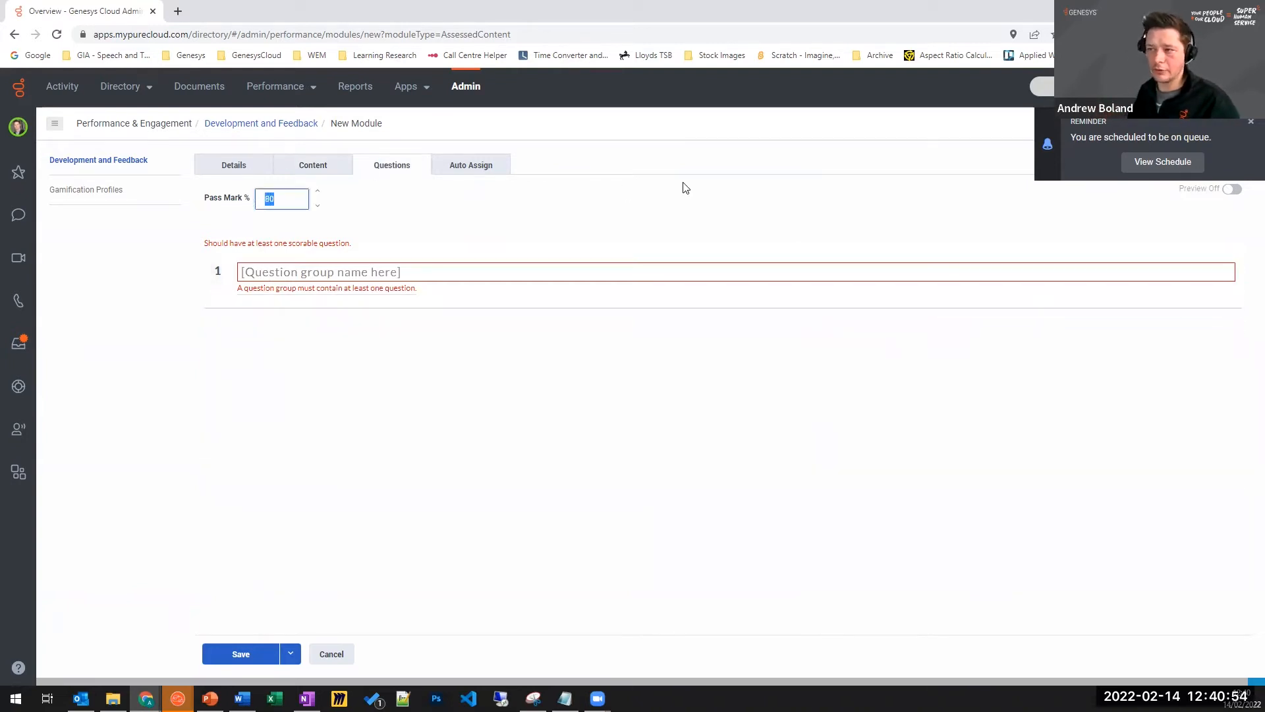
pyautogui.write('80')
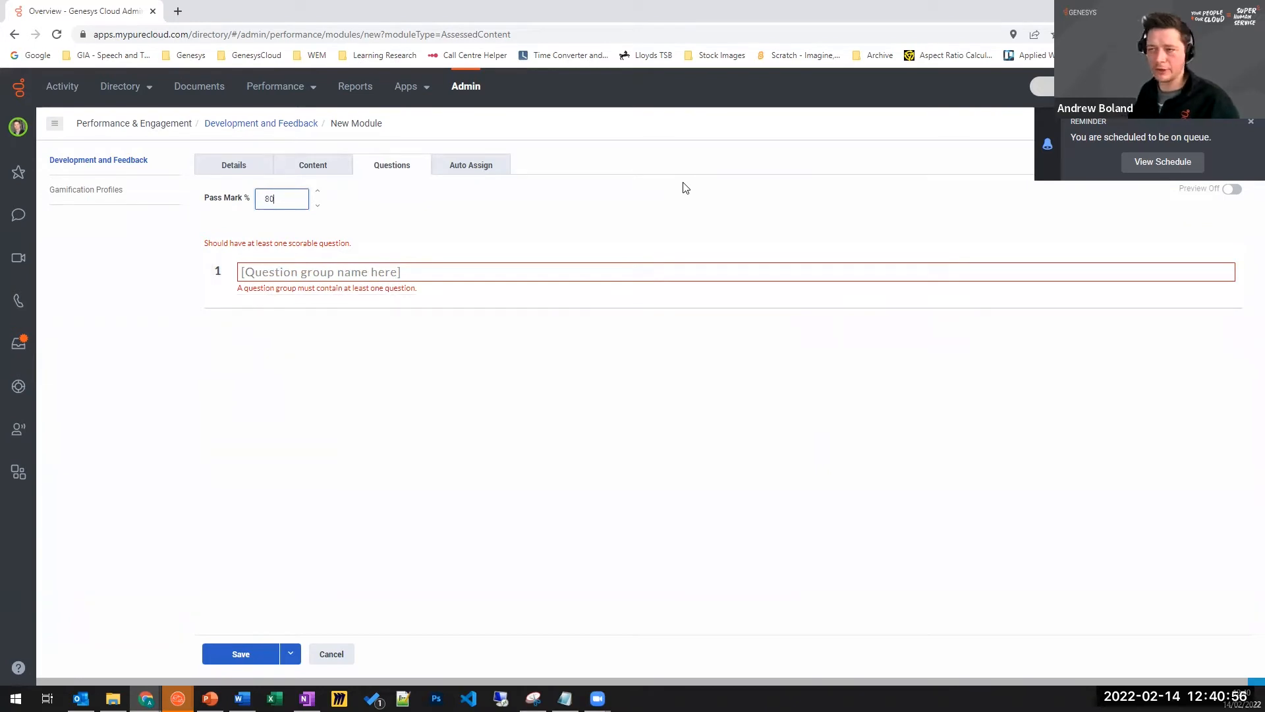
pyautogui.press('BackSpace')
pyautogui.press('BackSpace')
pyautogui.write('60')
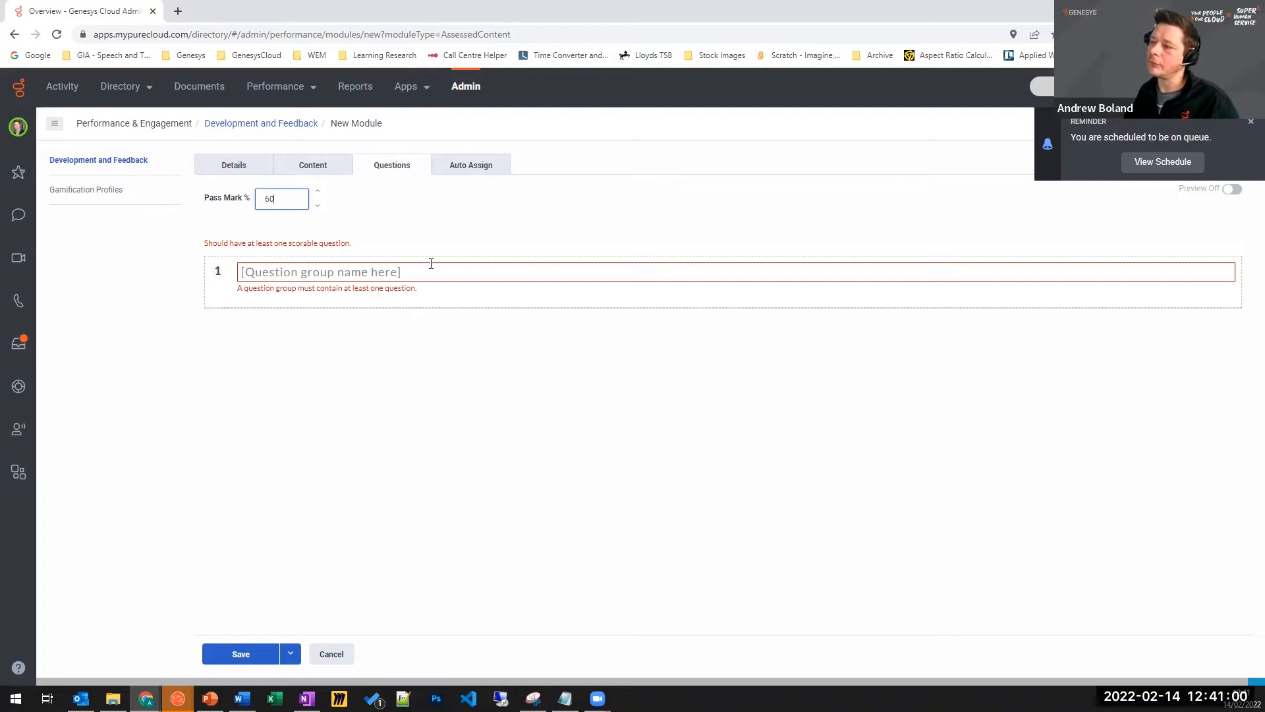
# Name the question group "Section One" and add a multiple-choice question with the text "Question 1" to it.
pyautogui.click(429, 271)
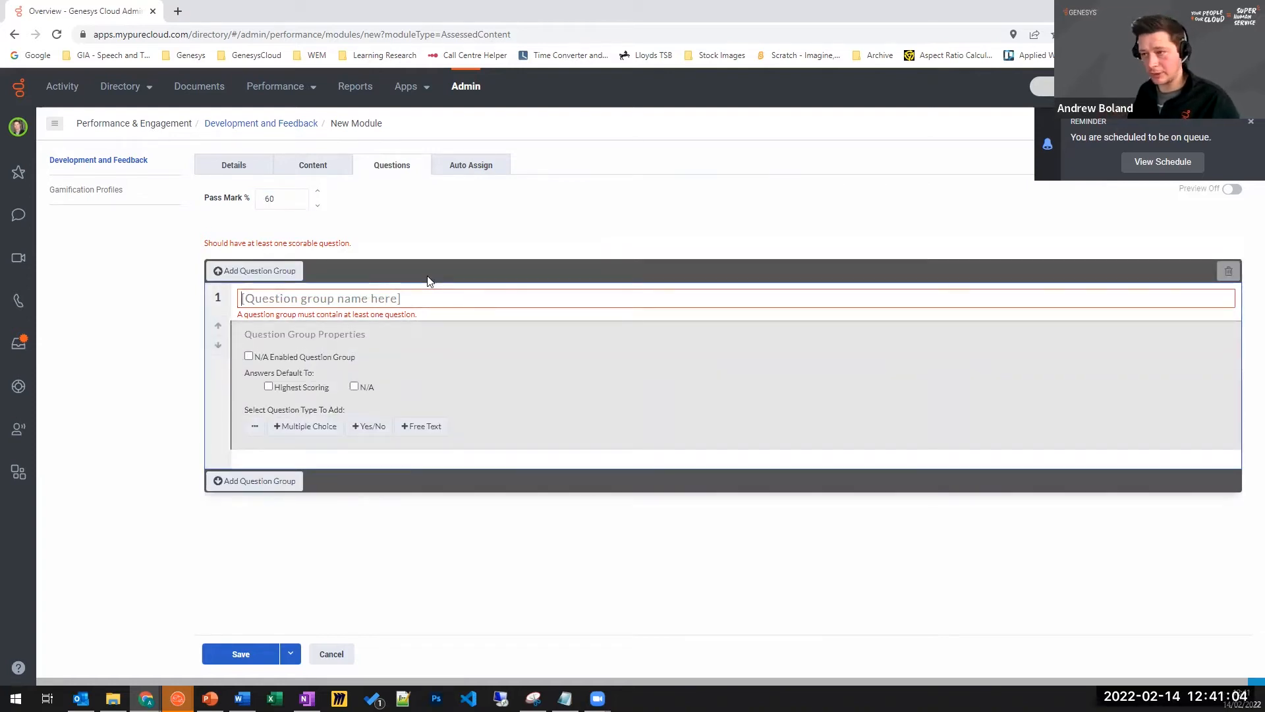
pyautogui.write('Section One')
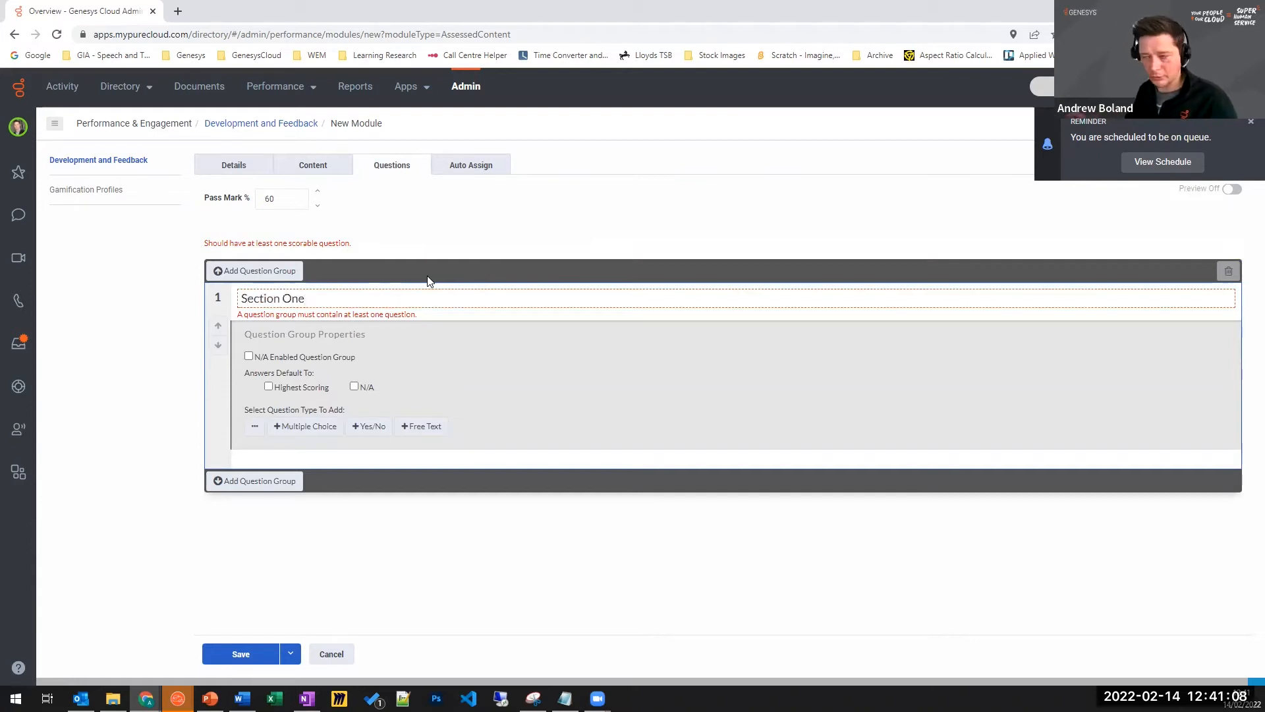
pyautogui.click(473, 347)
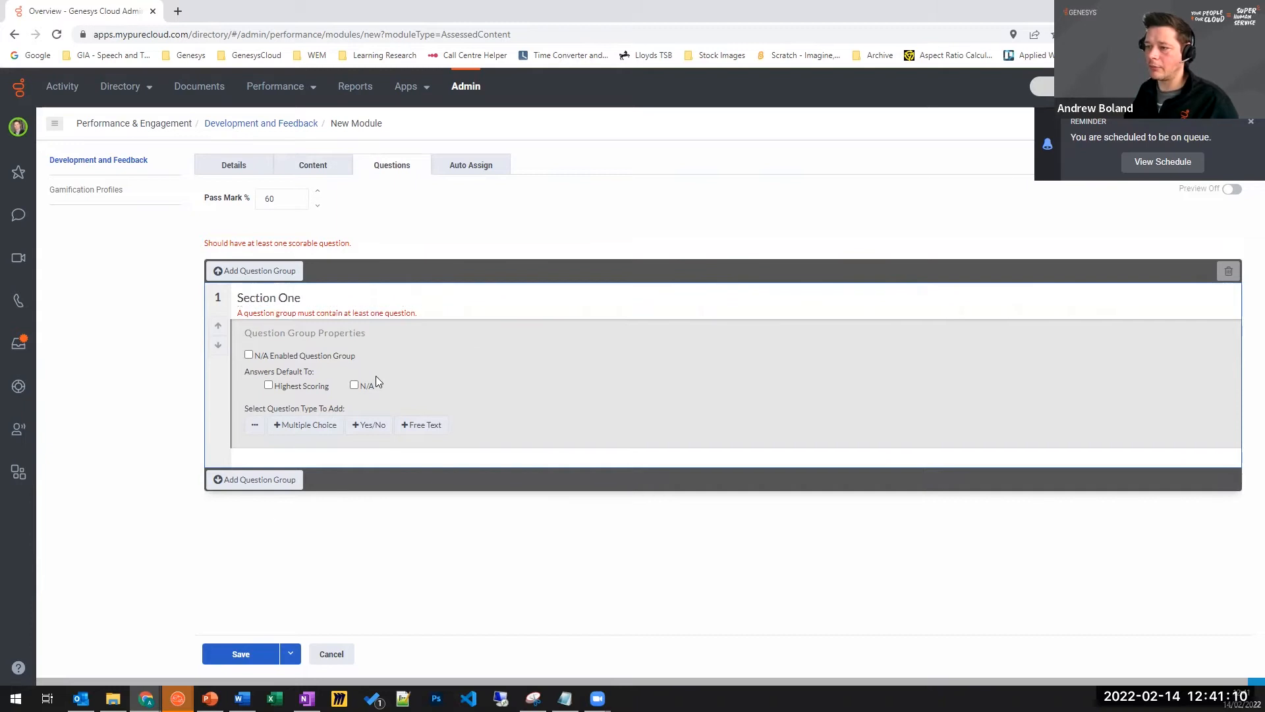
pyautogui.click(305, 425)
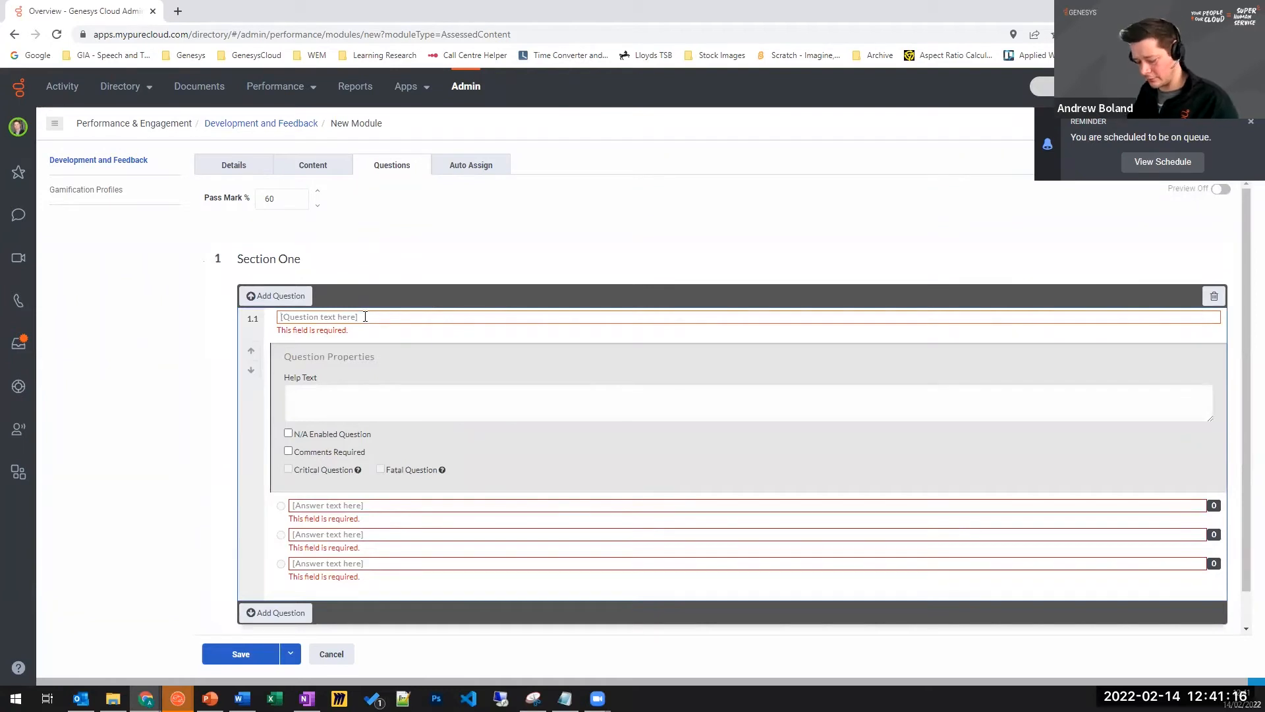
pyautogui.click(365, 316)
pyautogui.write('Question 1')
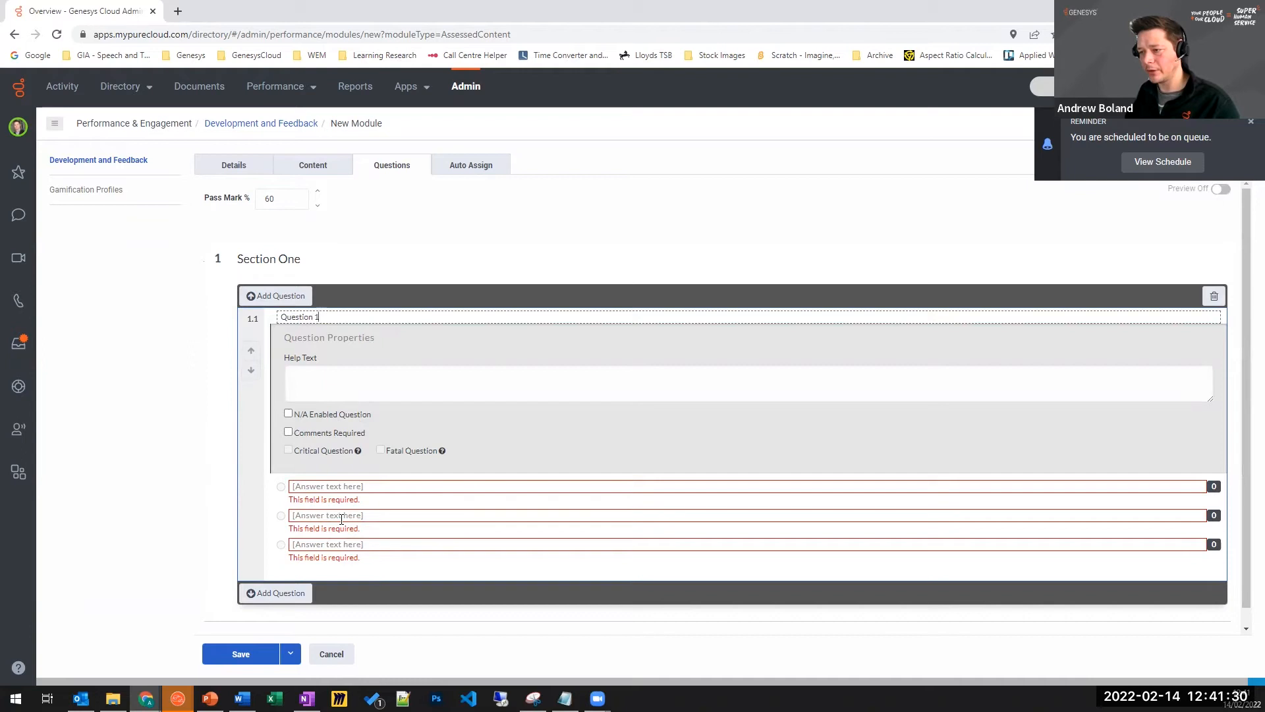
# Fill in Question 1's answers as "Right" worth 1 point, followed by two answers reading "Wrong".
pyautogui.click(325, 487)
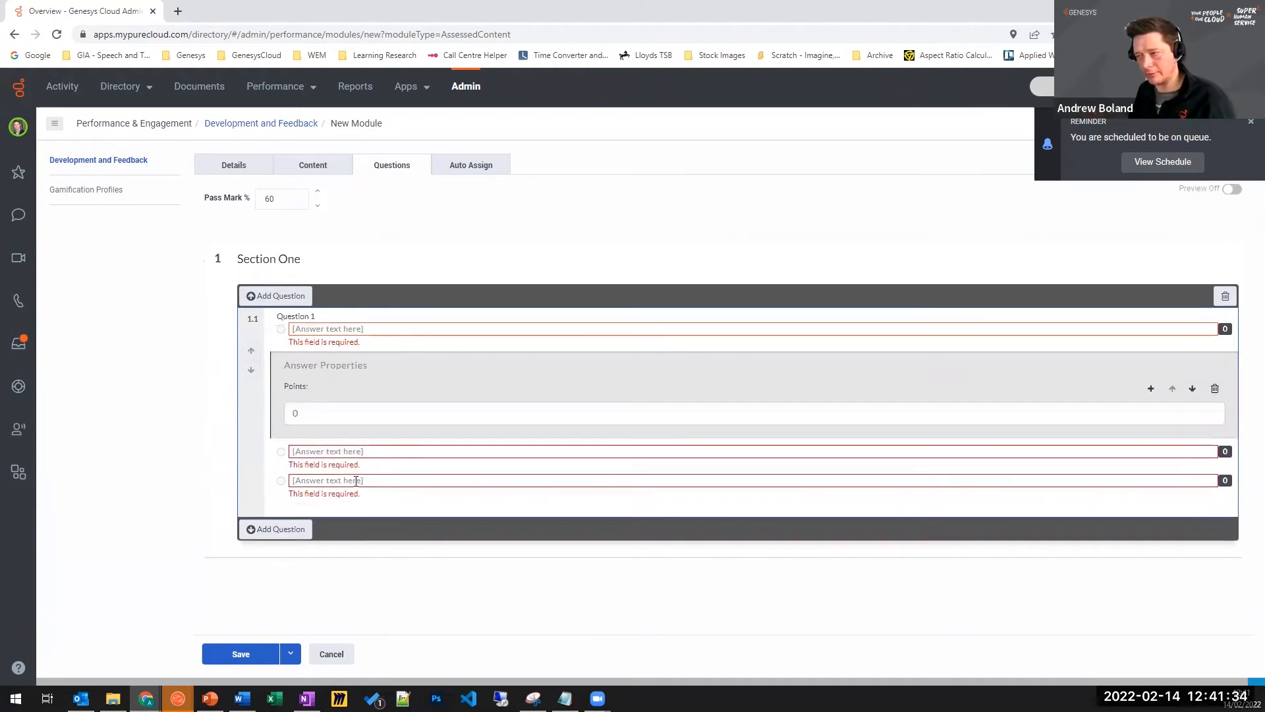
pyautogui.write('Rig')
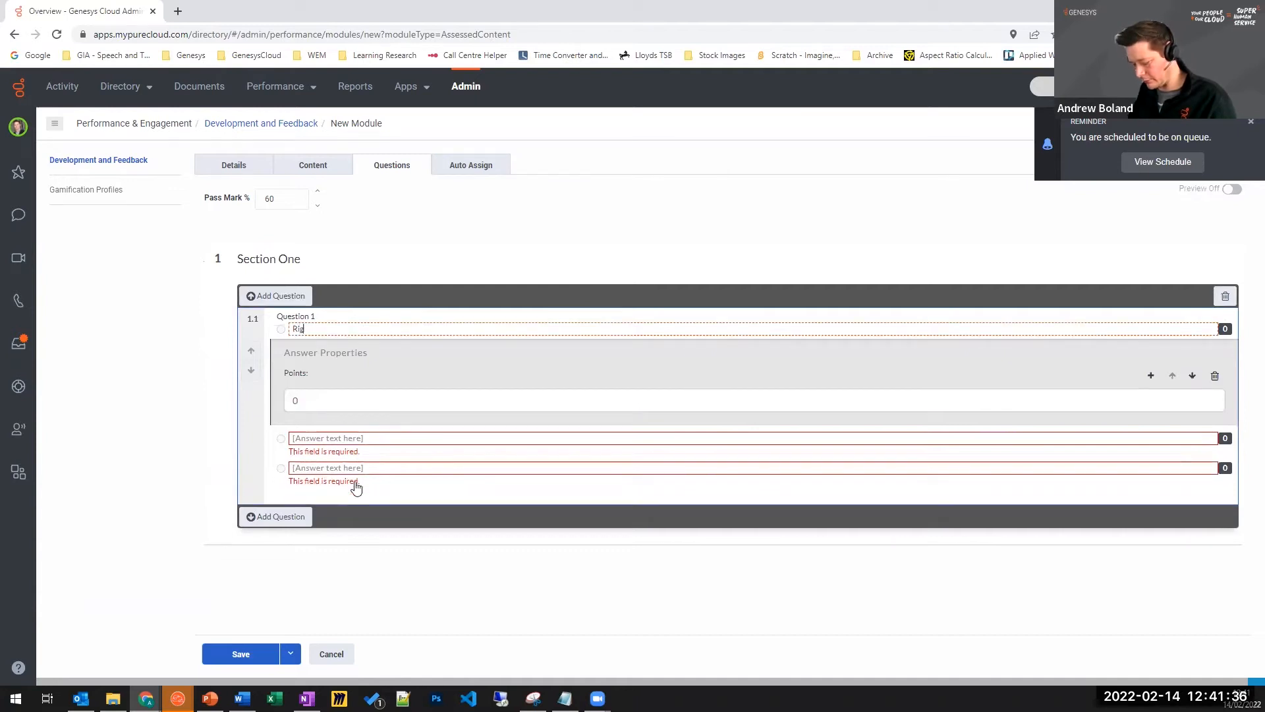
pyautogui.write('ht')
pyautogui.click(367, 395)
pyautogui.press('BackSpace')
pyautogui.write('1')
pyautogui.click(359, 437)
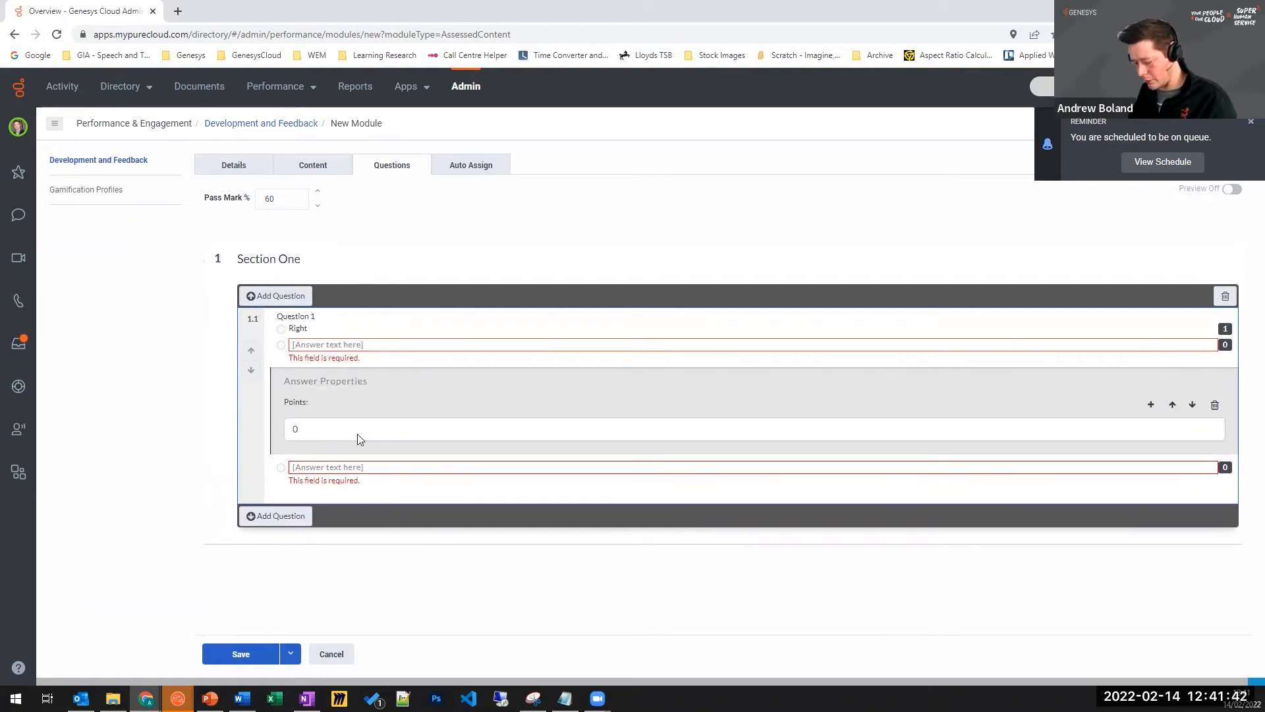
pyautogui.write('Wrong')
pyautogui.click(364, 450)
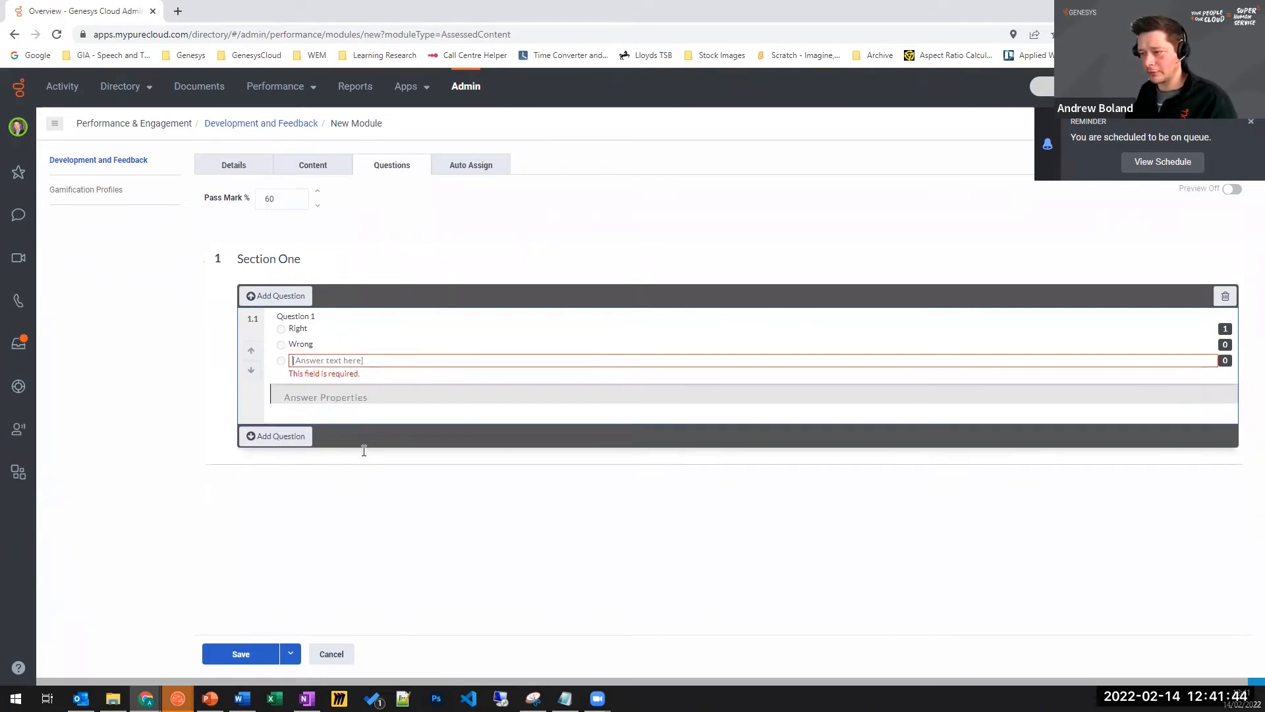
pyautogui.write('Wrong')
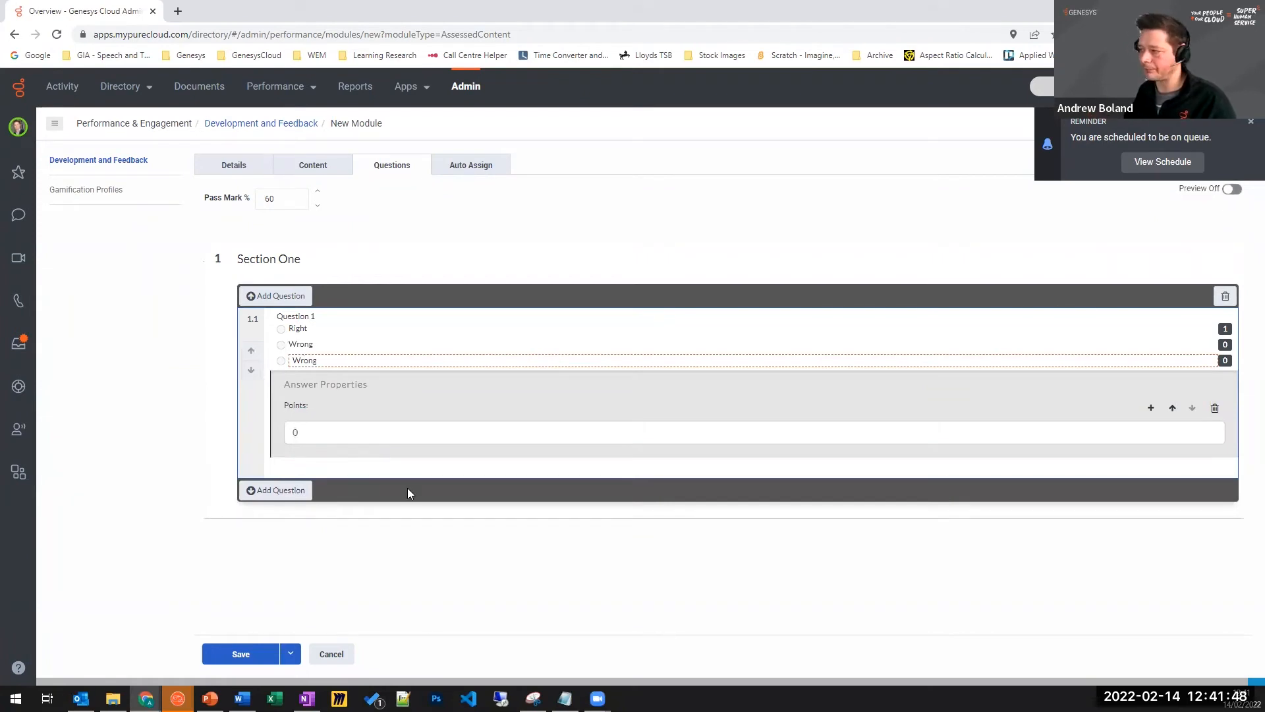
# Add a second multiple-choice question below Question 1 with the text "Question 2".
pyautogui.click(260, 491)
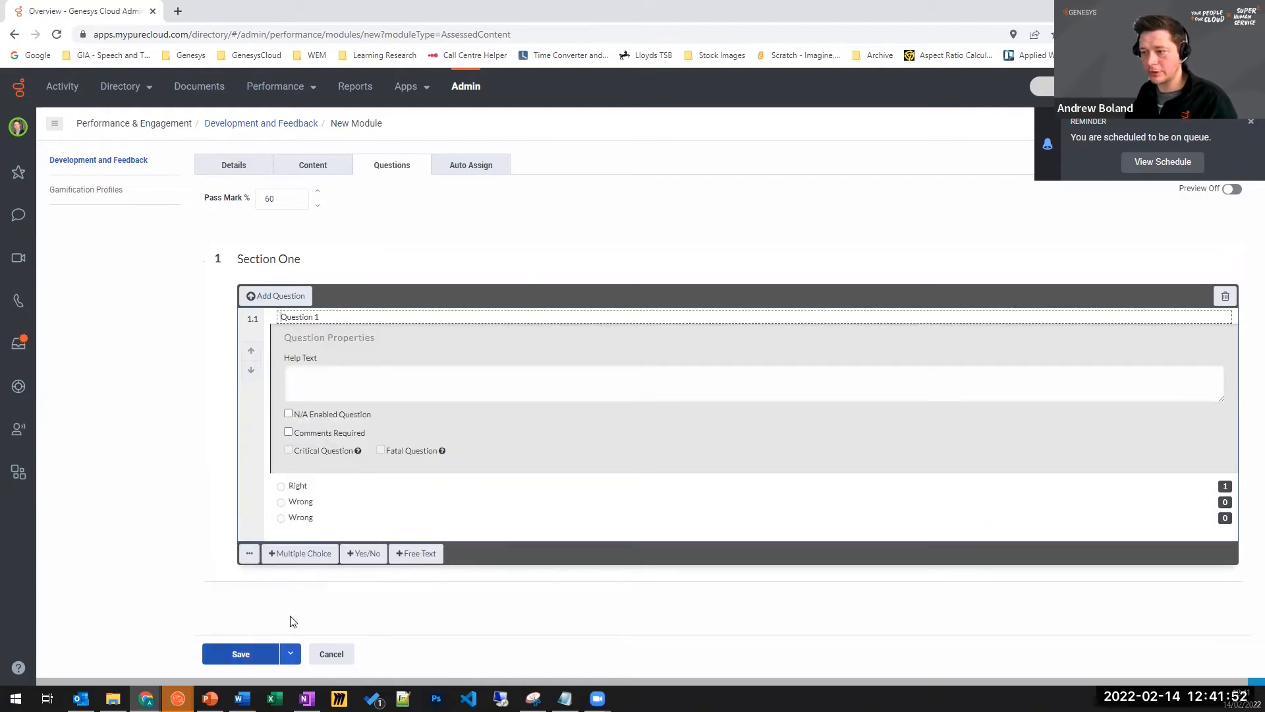
pyautogui.click(300, 556)
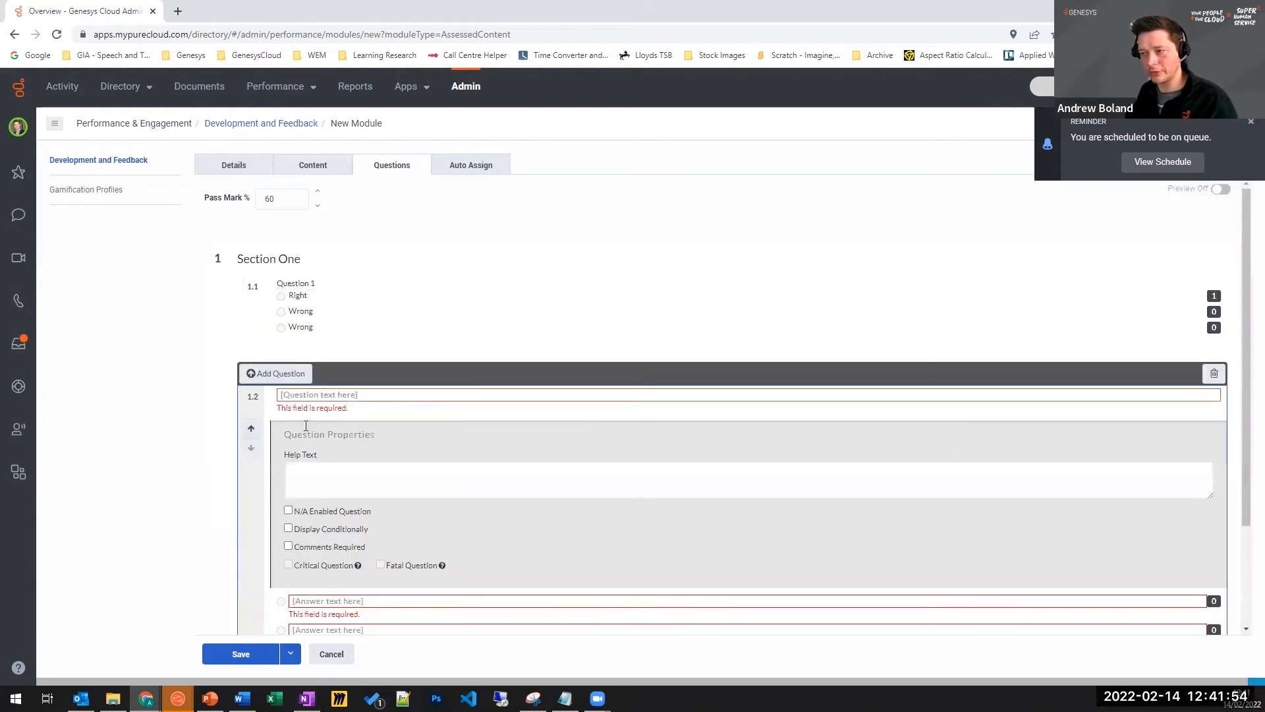
pyautogui.click(333, 393)
pyautogui.write('Que')
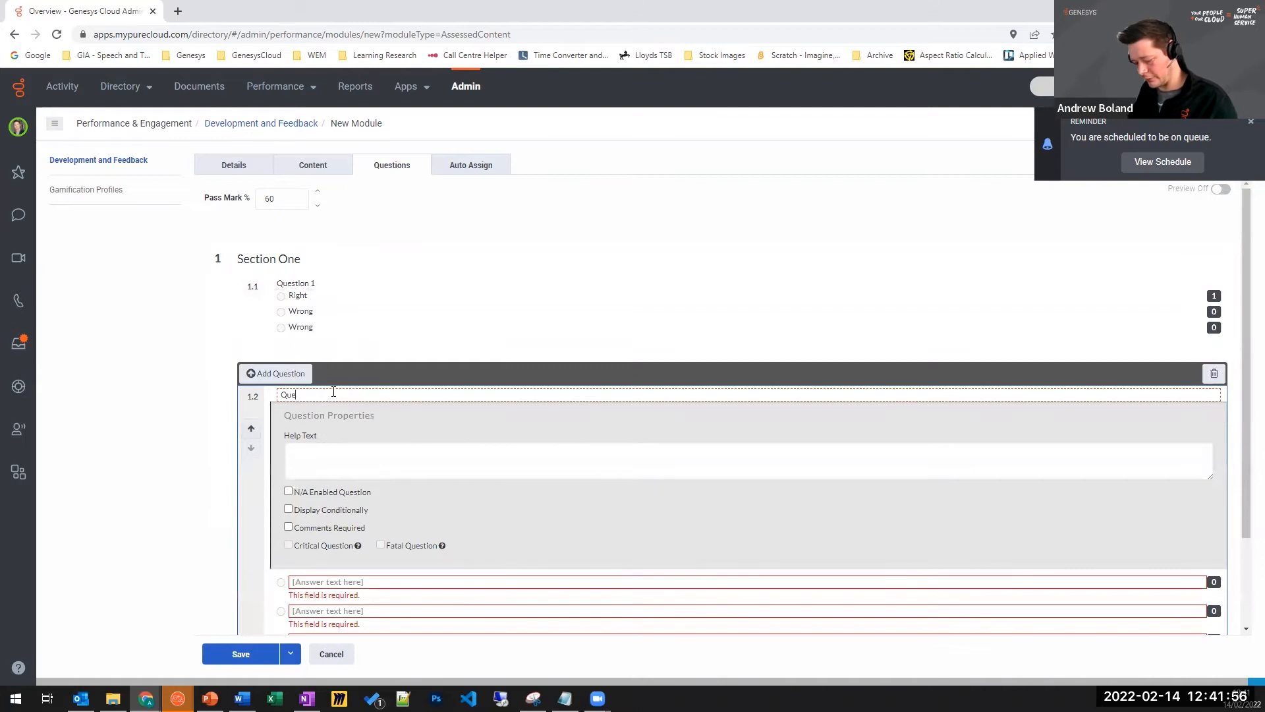
pyautogui.write('stion 2')
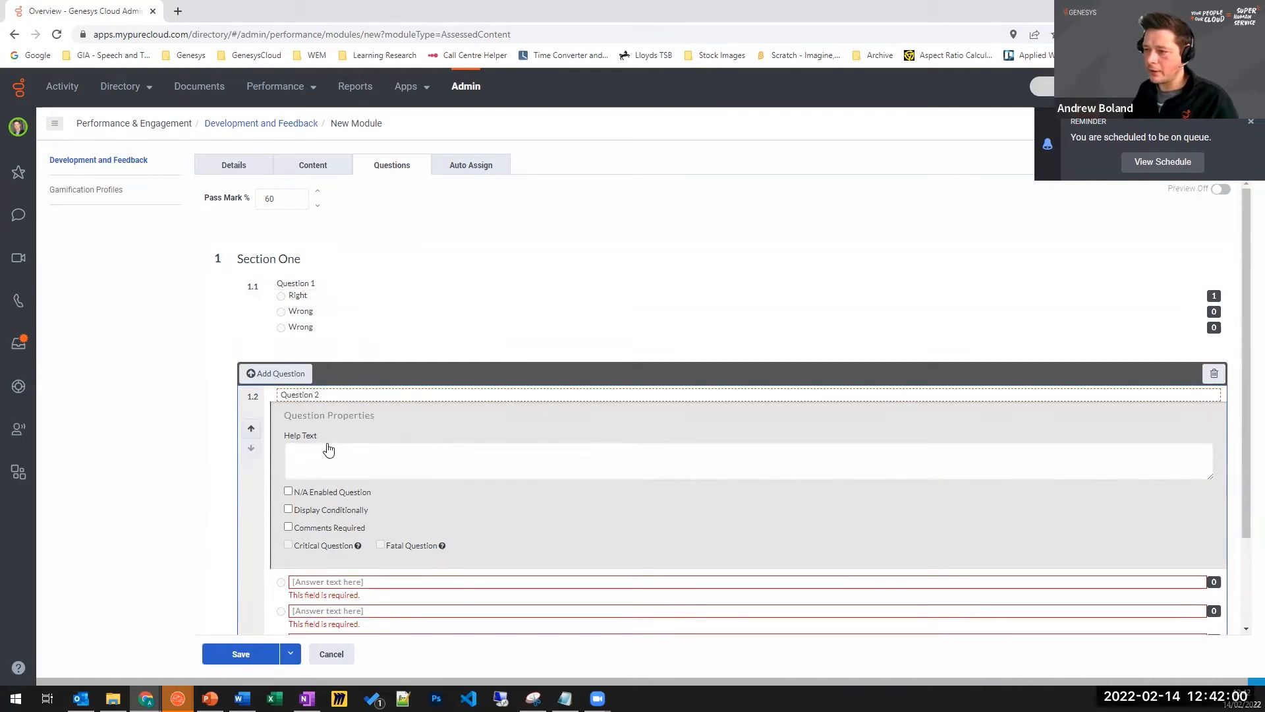
# Make Question 2 display conditionally, only when the first "Wrong" answer to Question 1 is selected.
pyautogui.scroll(-1, 381, 481)
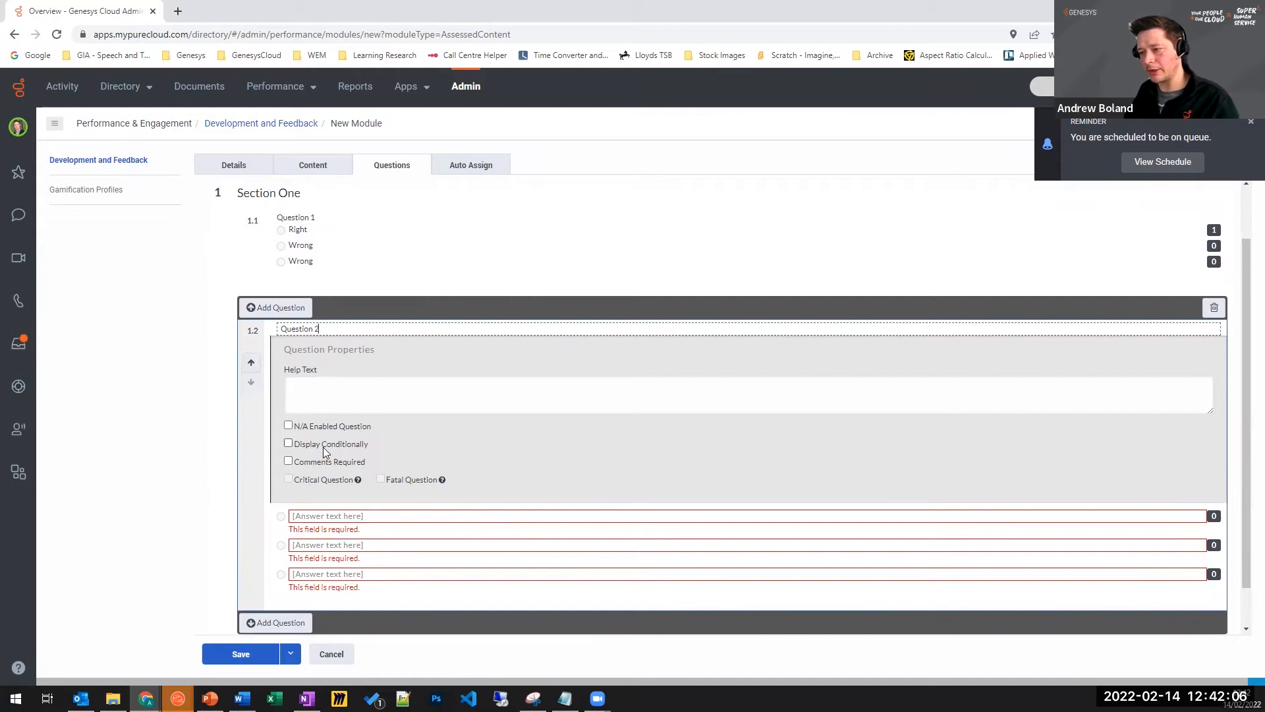
pyautogui.click(356, 445)
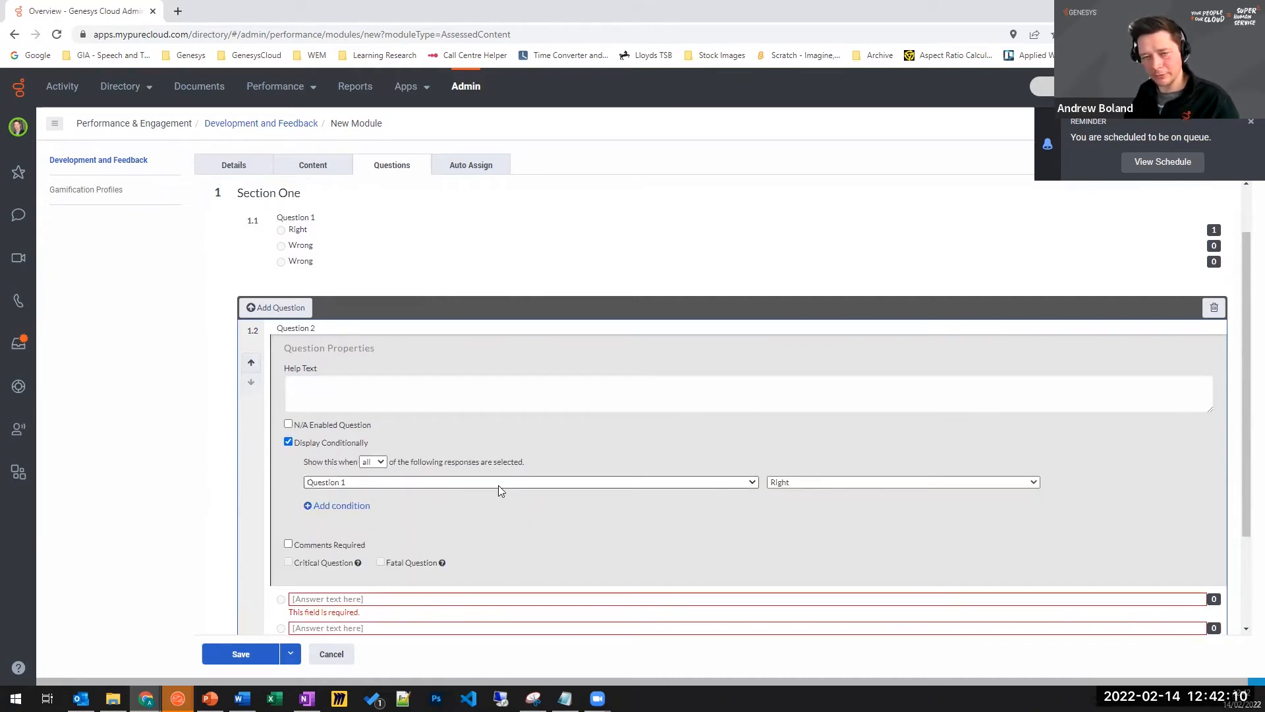
pyautogui.click(832, 482)
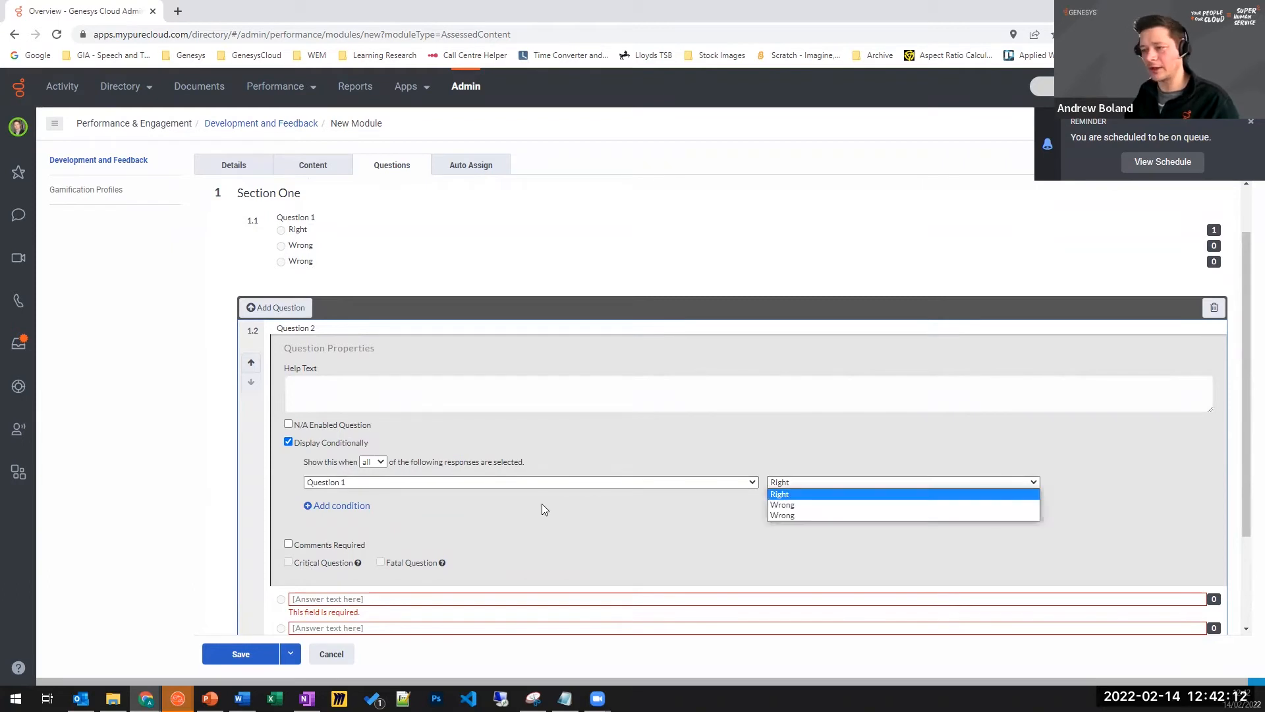
pyautogui.click(806, 503)
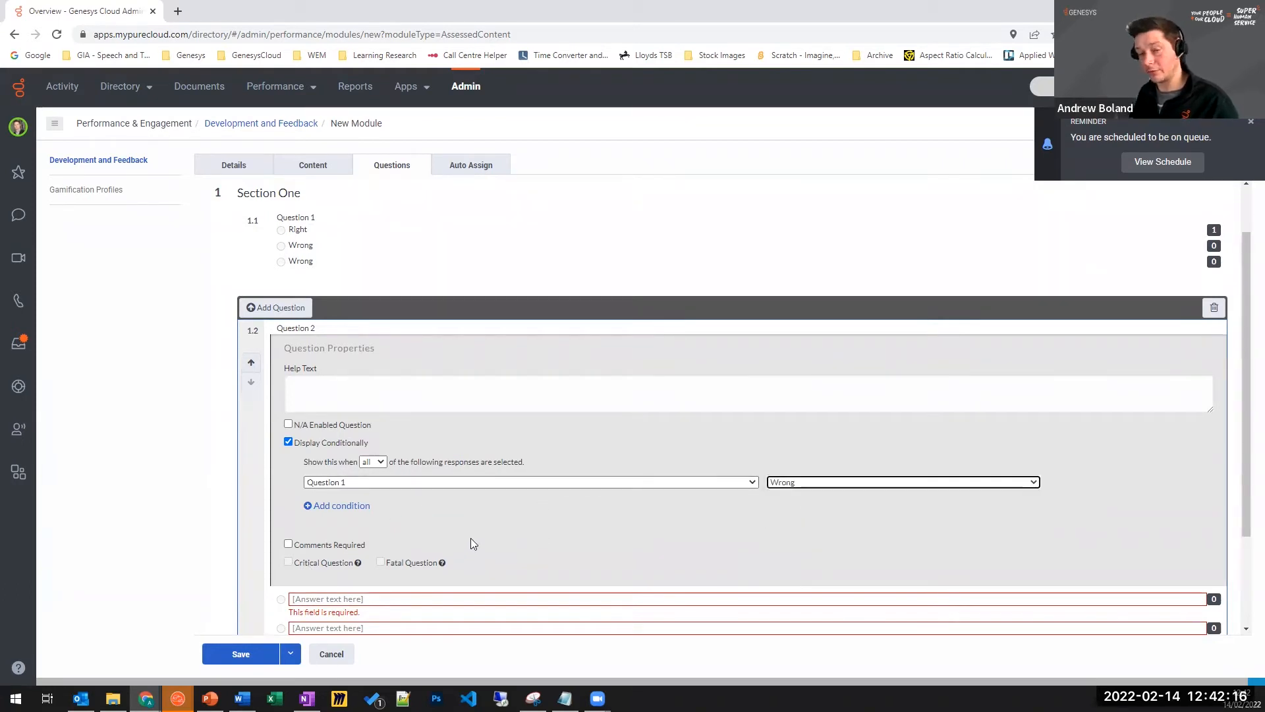
# Fill in Question 2's answers as "Right" worth 1 point, followed by two answers reading "Wrong".
pyautogui.scroll(-2, 458, 522)
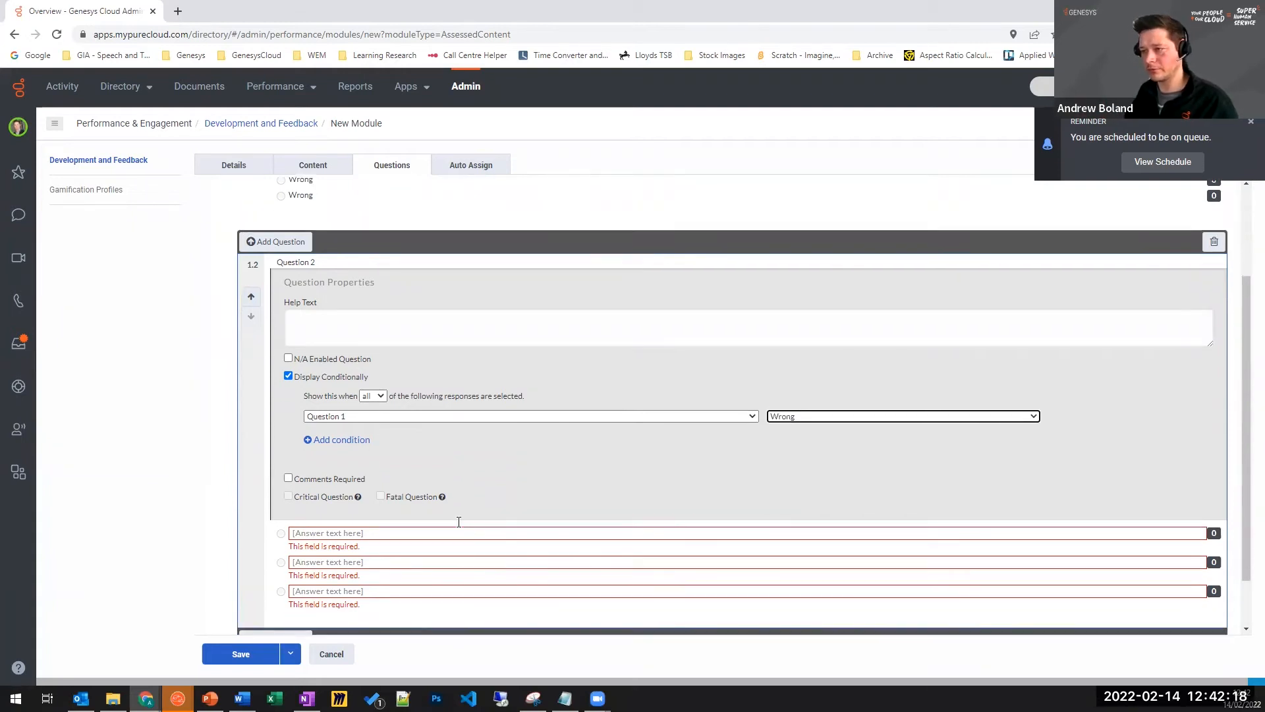
pyautogui.click(375, 468)
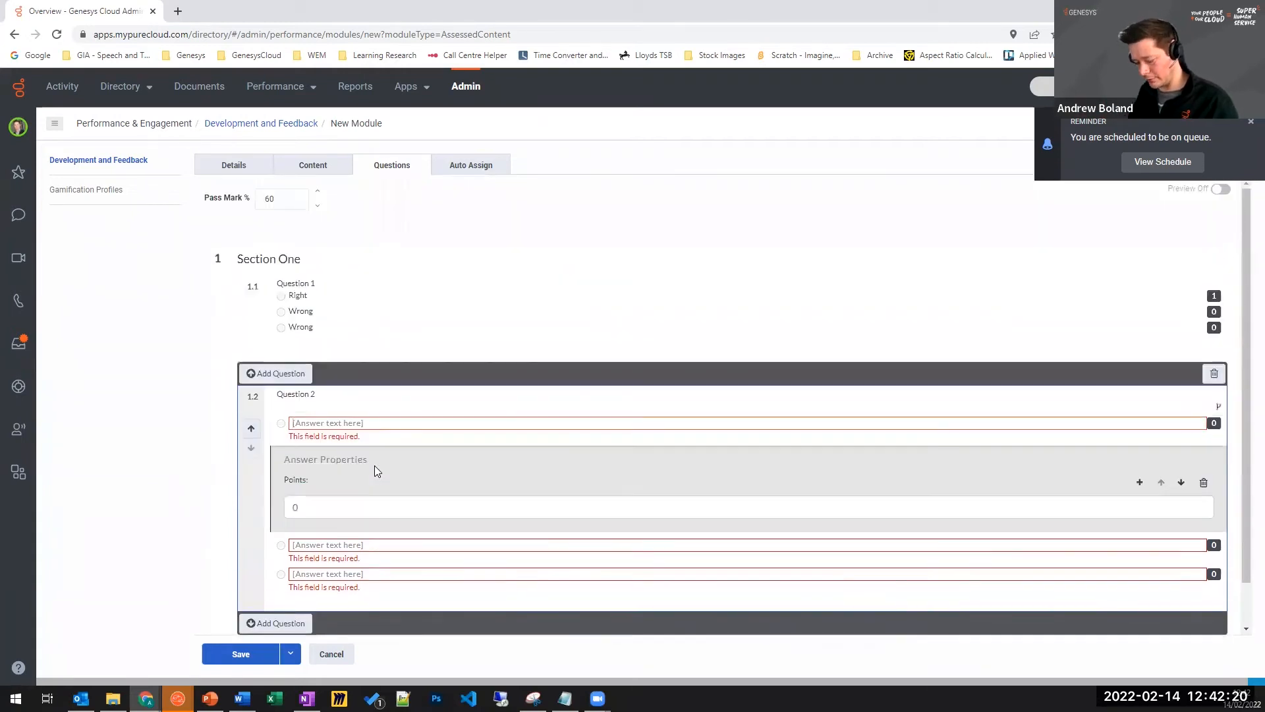
pyautogui.write('Right')
pyautogui.click(334, 492)
pyautogui.write('1')
pyautogui.click(347, 531)
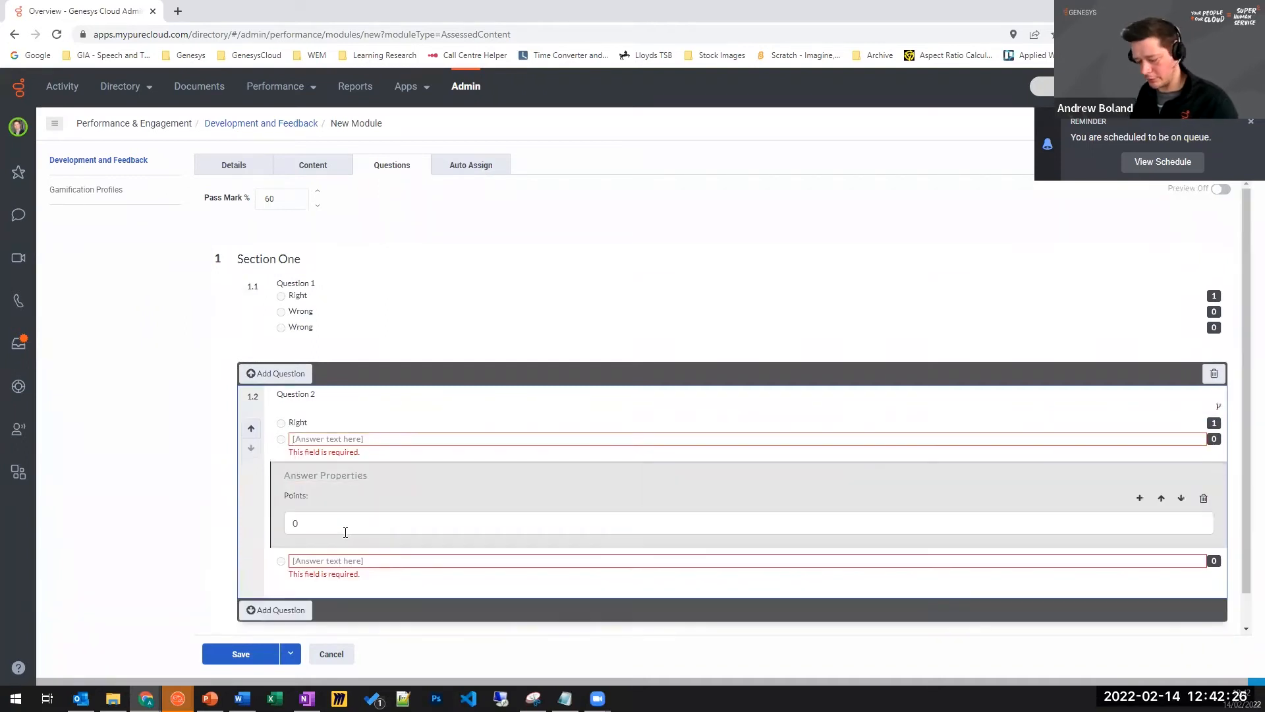
pyautogui.write('Wrong')
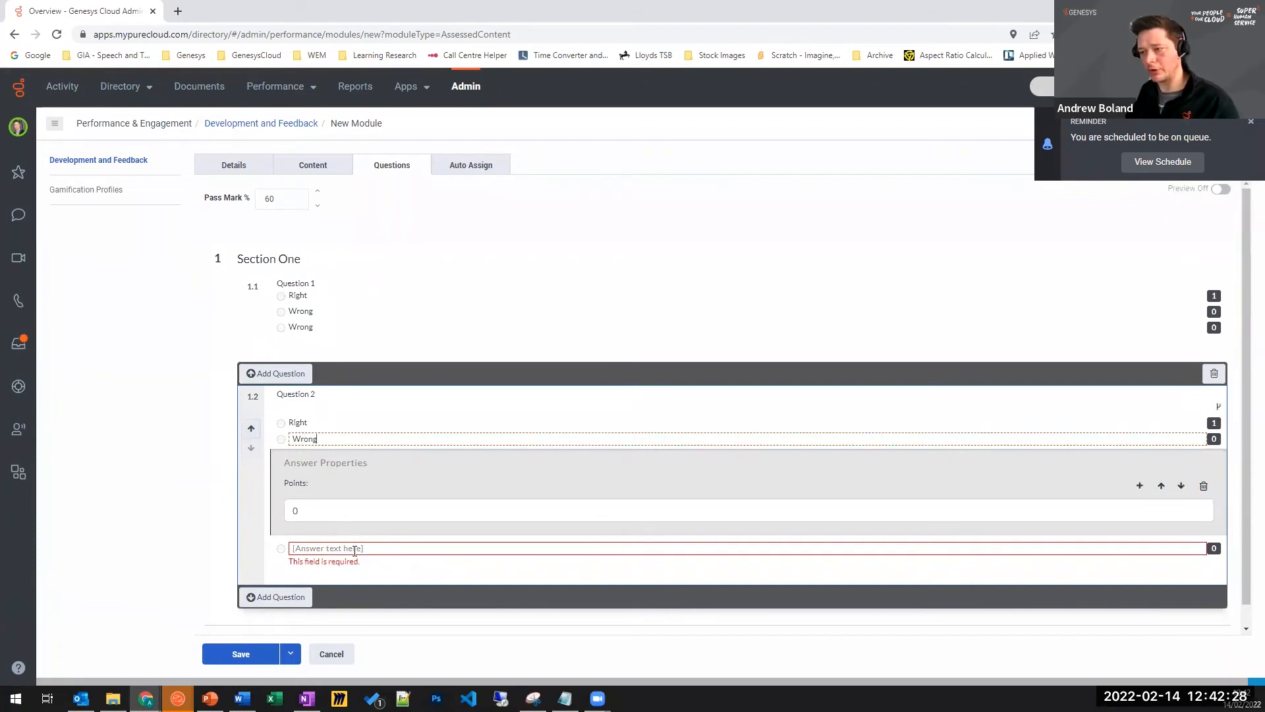
pyautogui.click(354, 548)
pyautogui.write('Wrong')
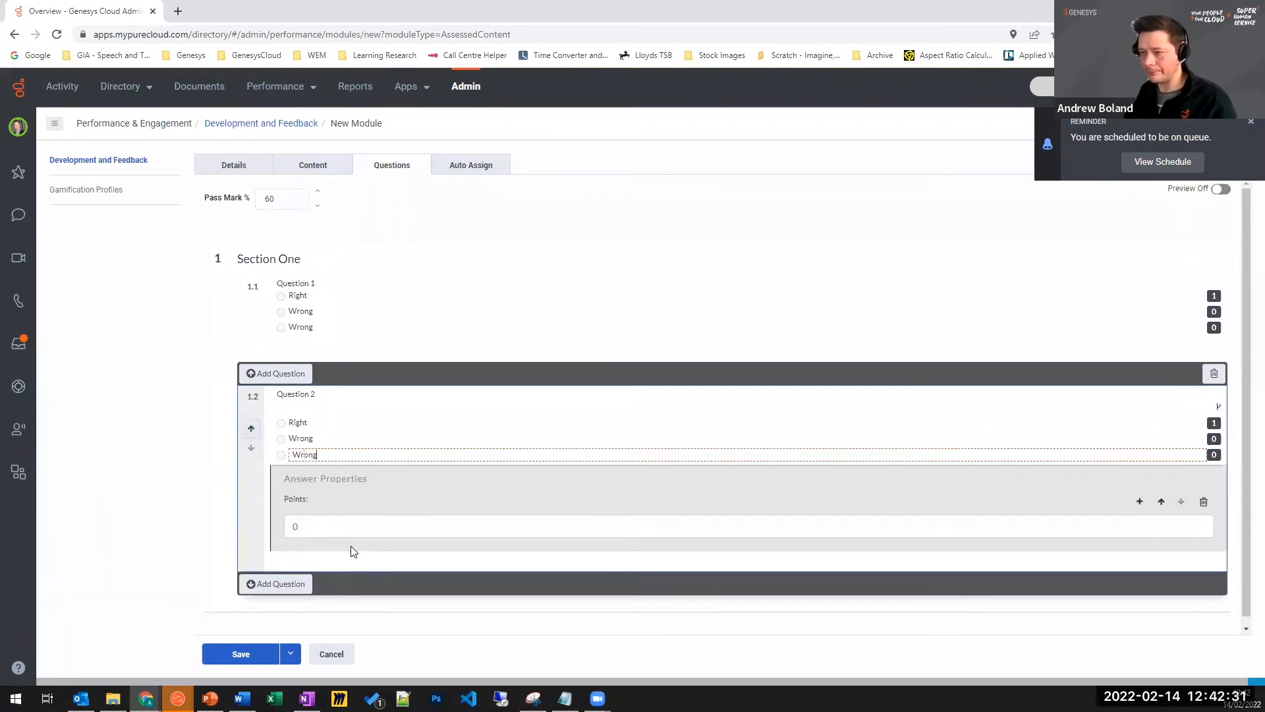
pyautogui.click(200, 353)
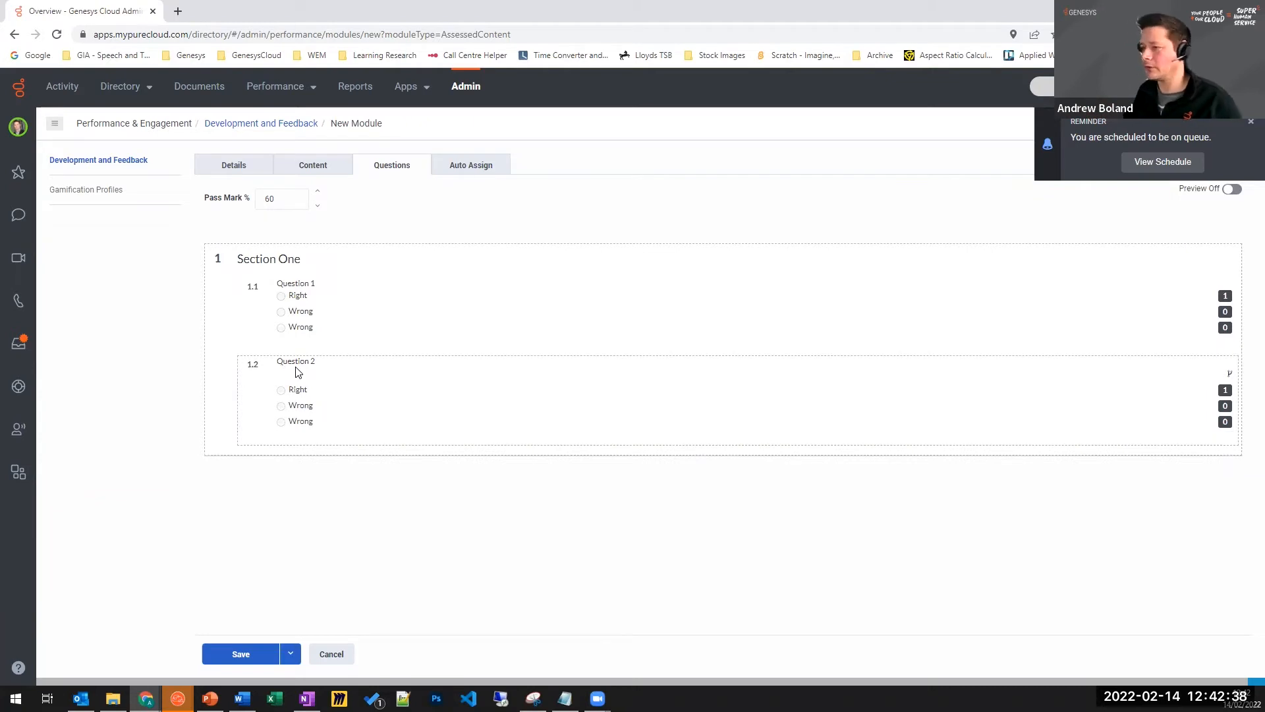
# Dismiss the queue reminder and preview the assessment, answering Question 1 with "Right" and with "Wrong" to test the conditional question.
pyautogui.click(1250, 125)
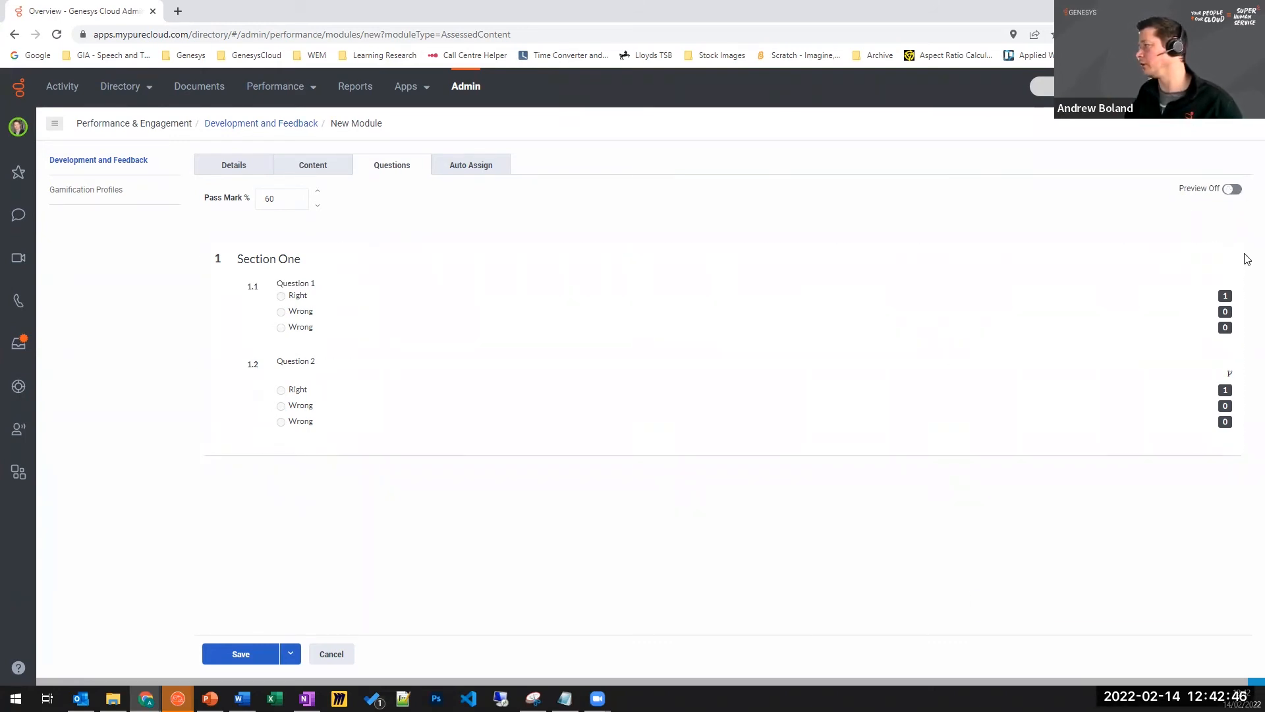
pyautogui.click(1231, 189)
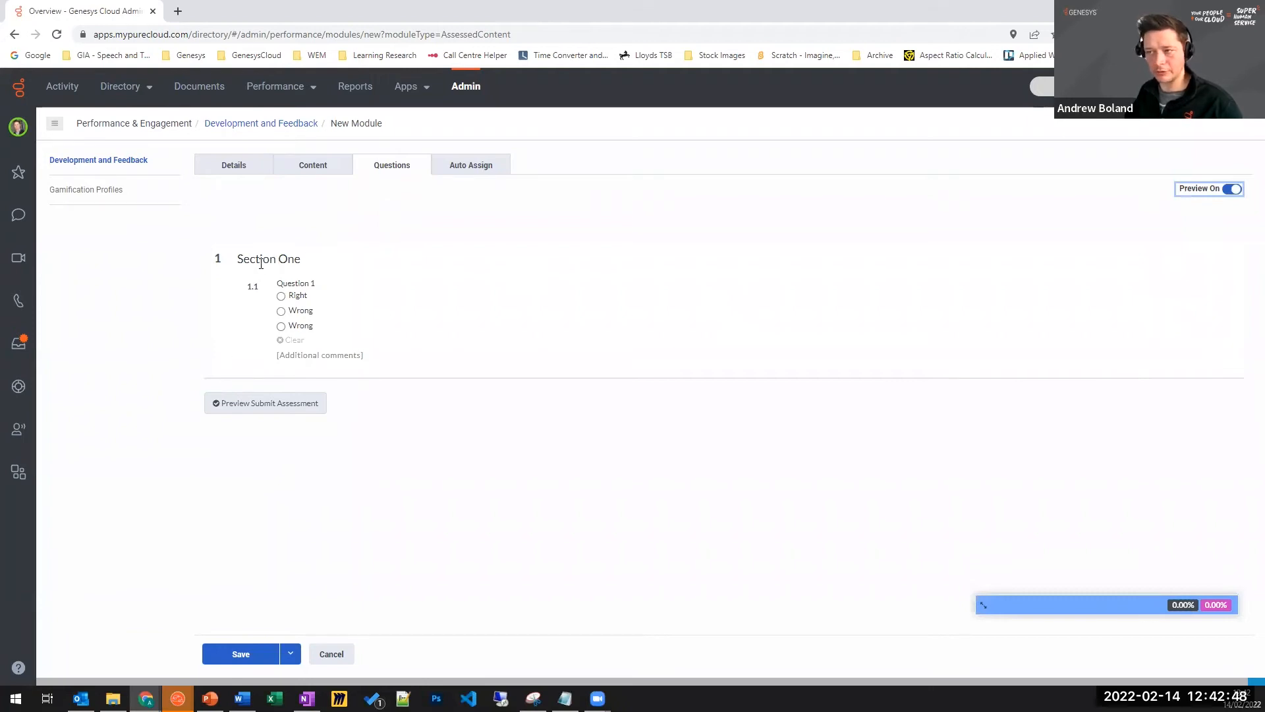
pyautogui.click(307, 296)
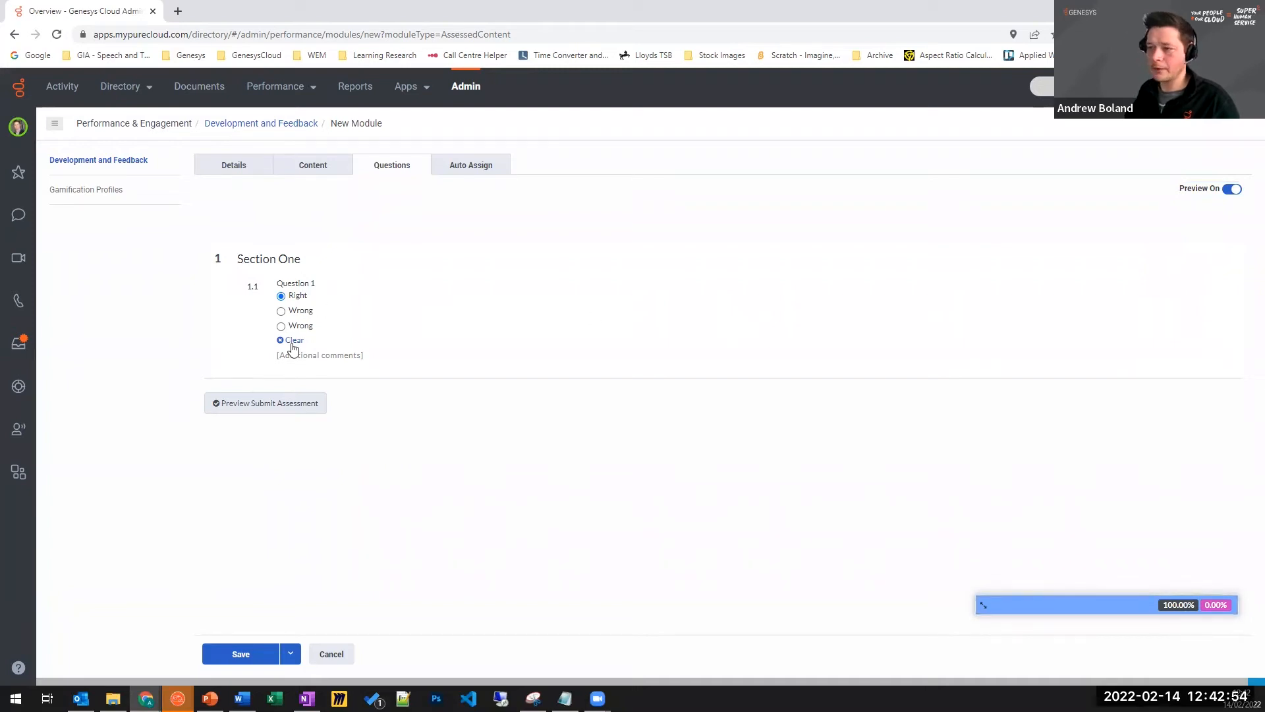
pyautogui.click(301, 312)
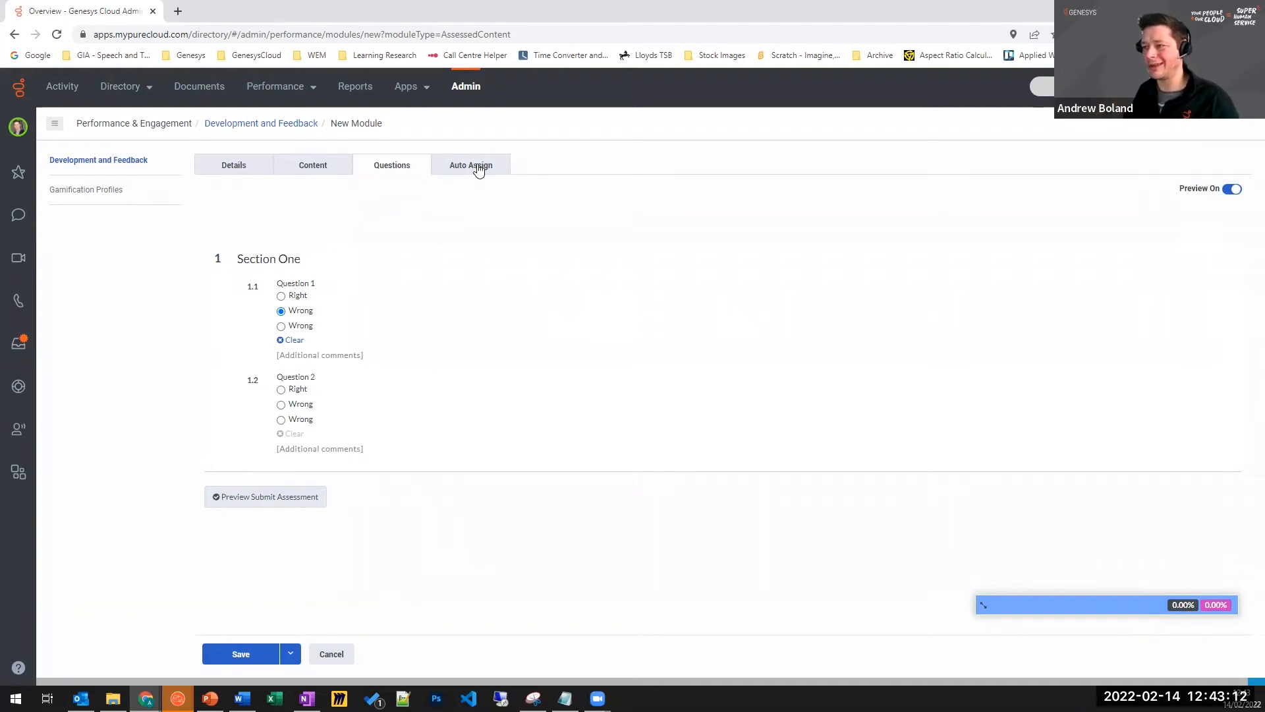
# Turn on automatic assignment for the module and set its first rule to include the Home division.
pyautogui.click(476, 169)
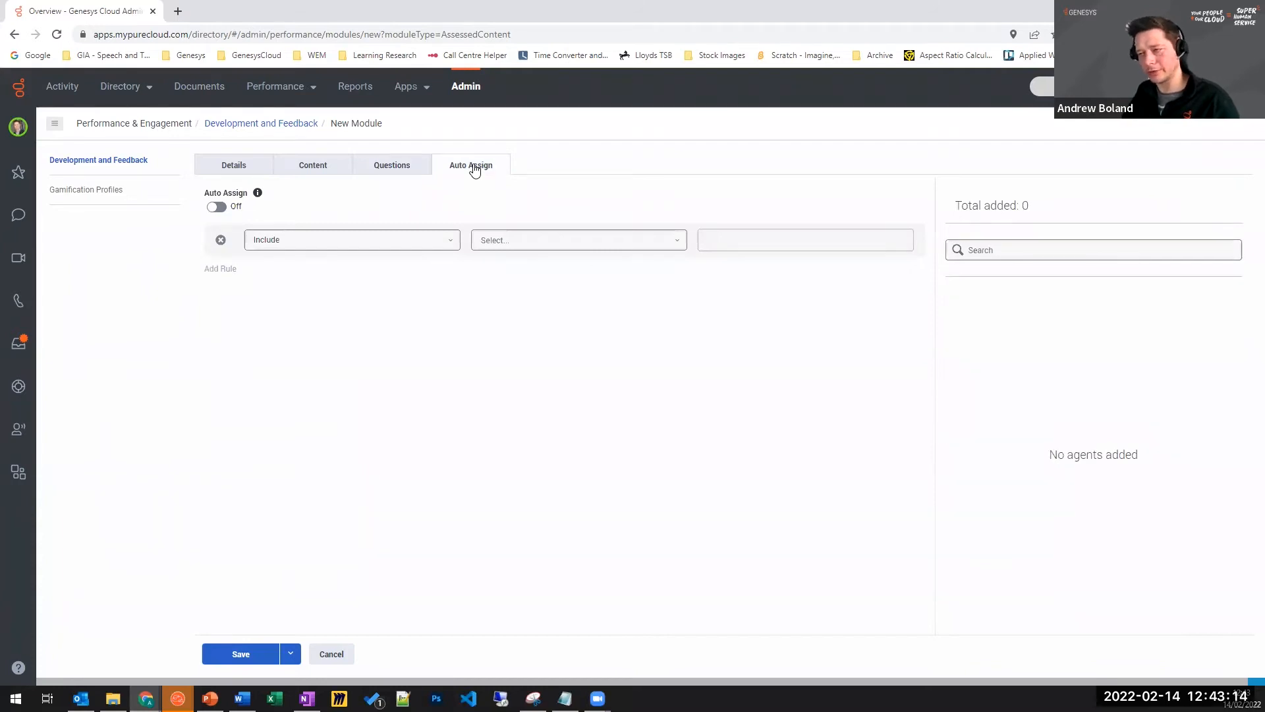
pyautogui.click(218, 206)
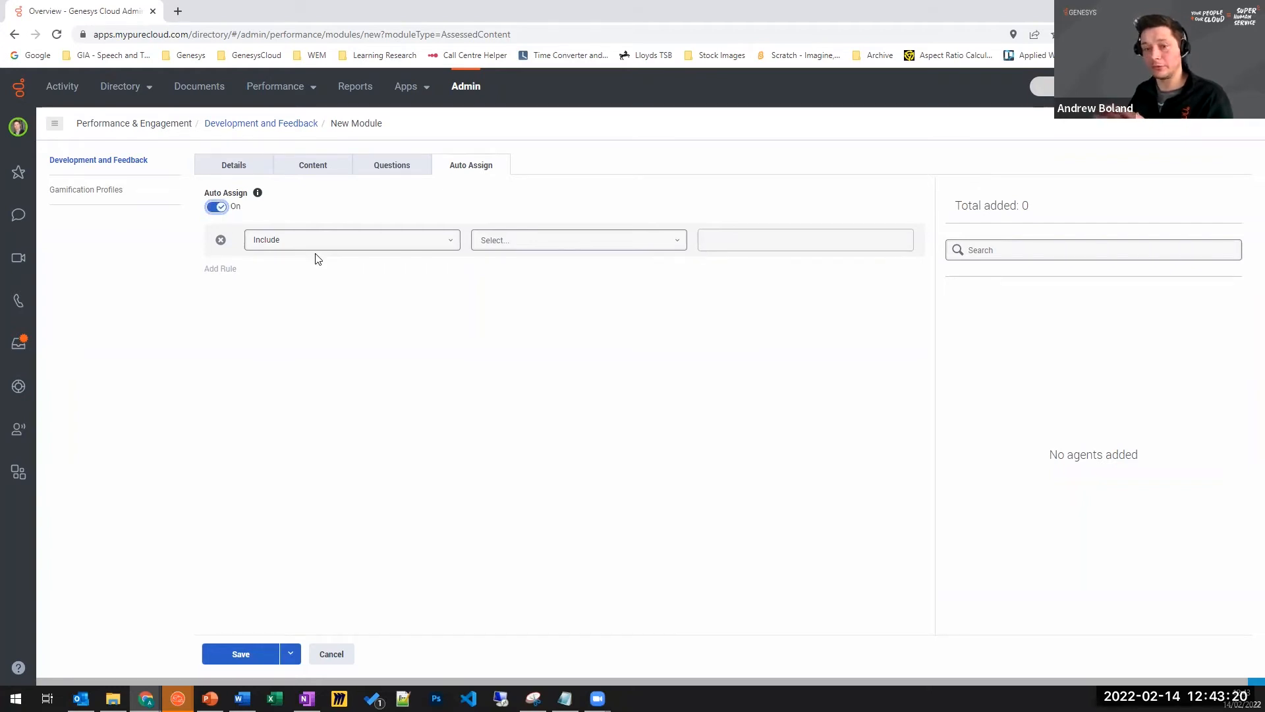
pyautogui.click(565, 239)
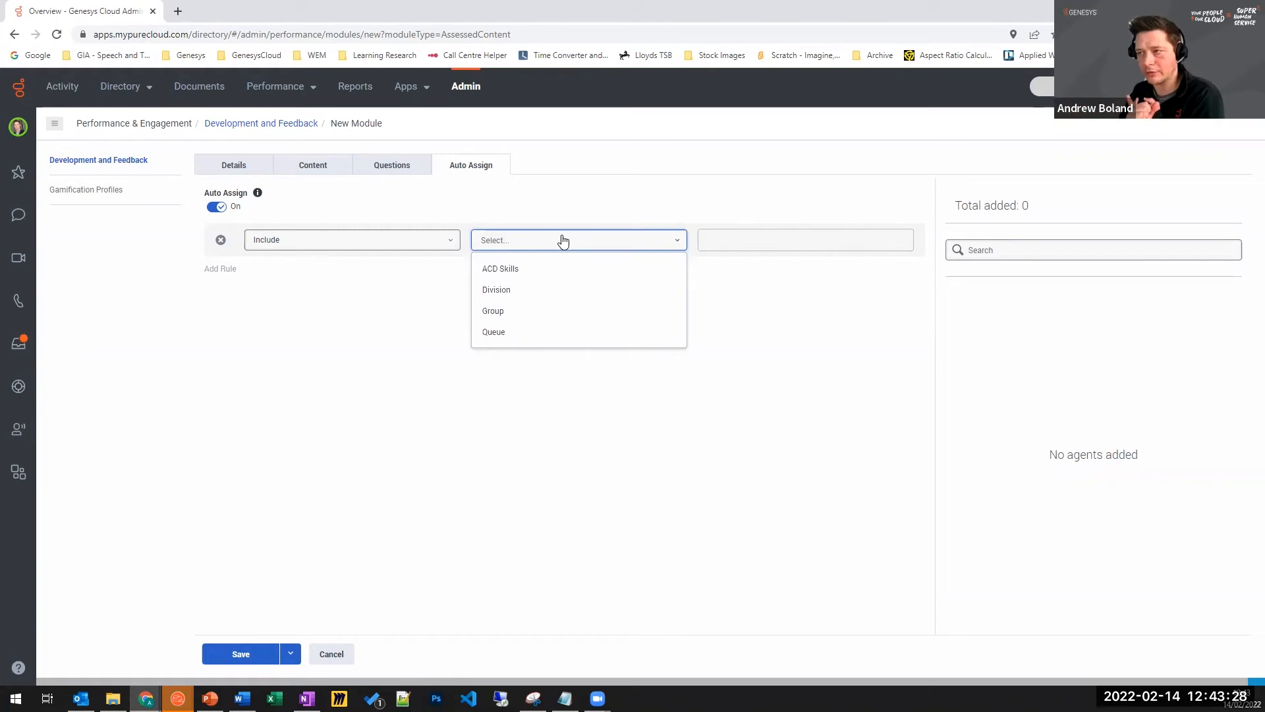
pyautogui.click(367, 314)
pyautogui.click(330, 245)
pyautogui.click(387, 255)
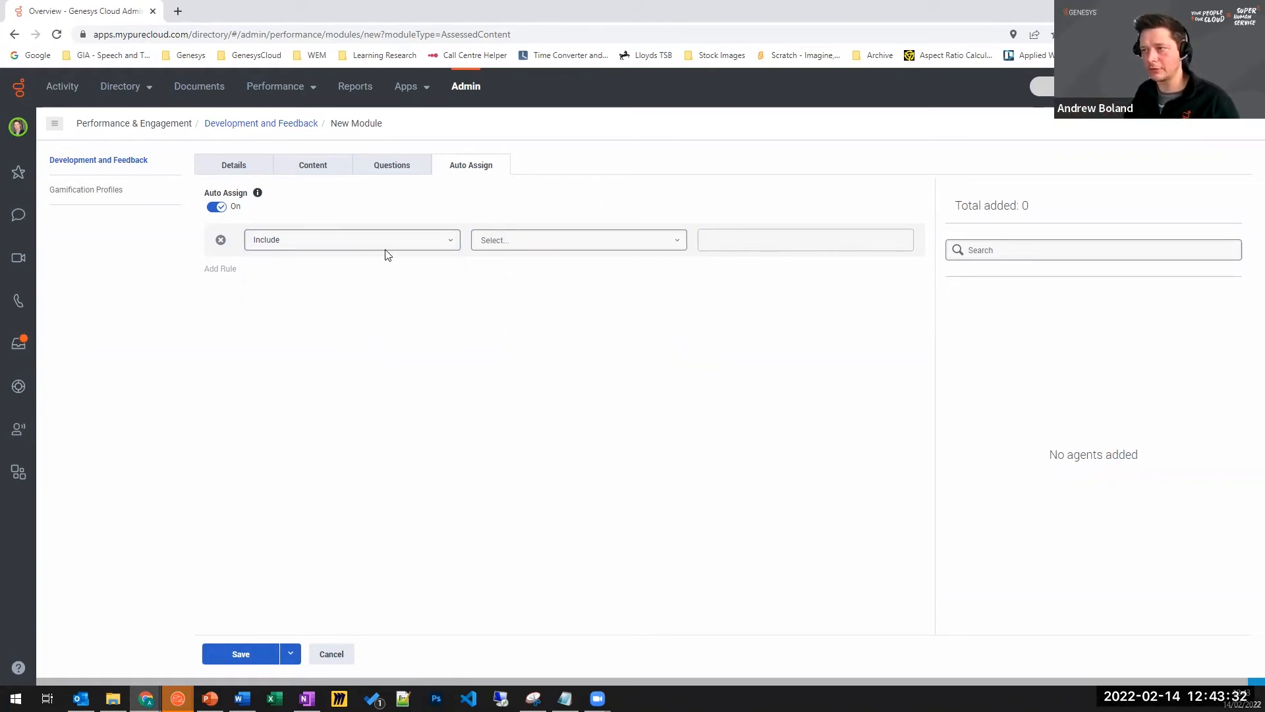
pyautogui.click(500, 249)
pyautogui.click(504, 292)
pyautogui.click(747, 245)
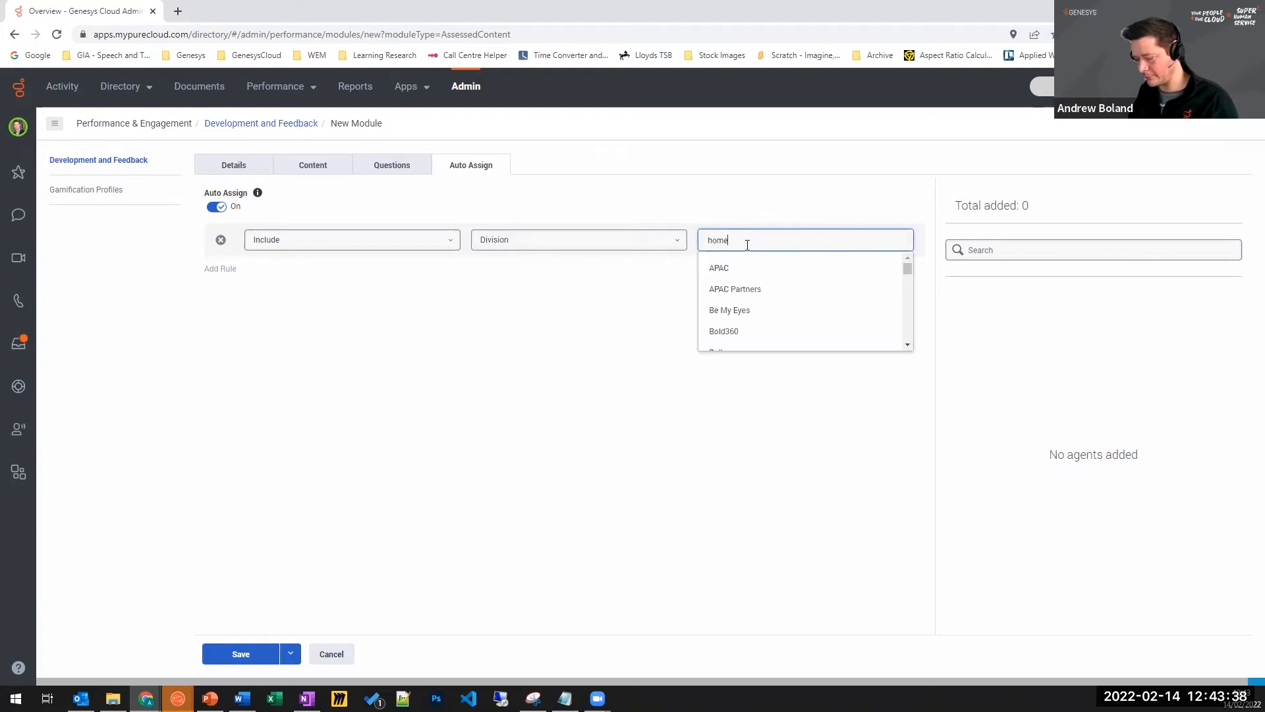
pyautogui.click(740, 266)
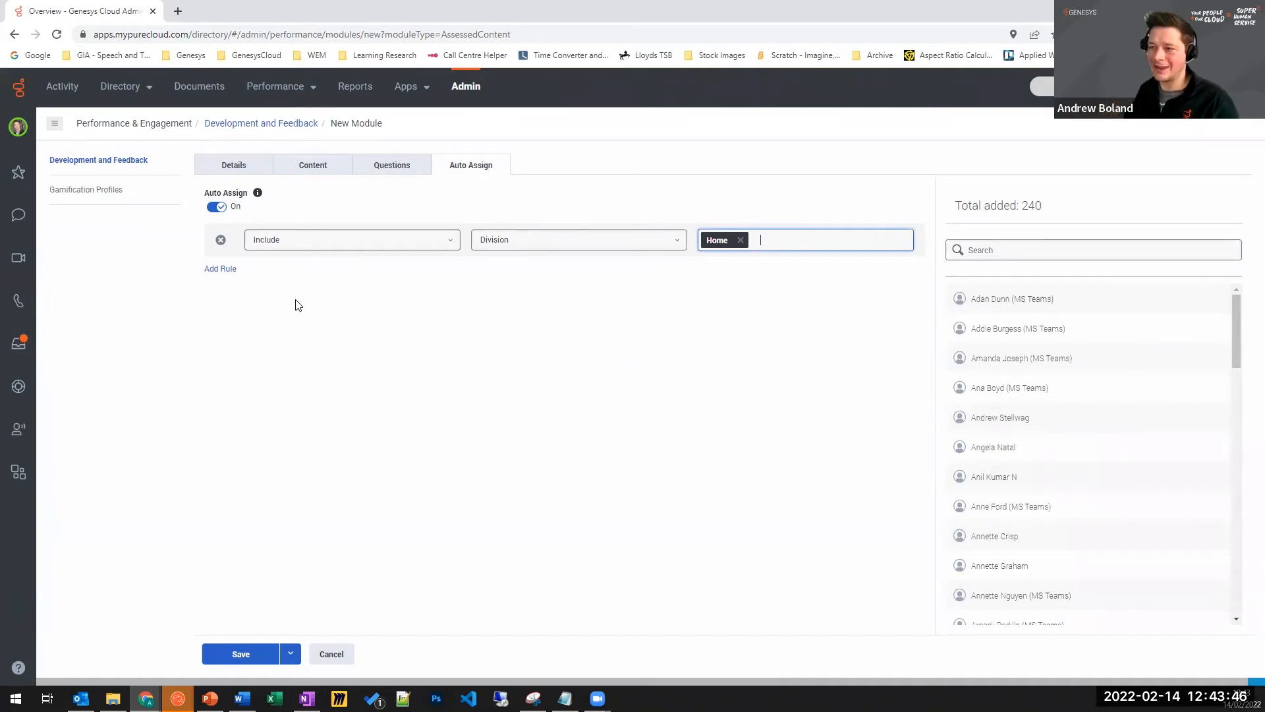
# Add a second auto-assign rule that excludes users with the Billing ACD skill.
pyautogui.click(223, 269)
pyautogui.click(322, 288)
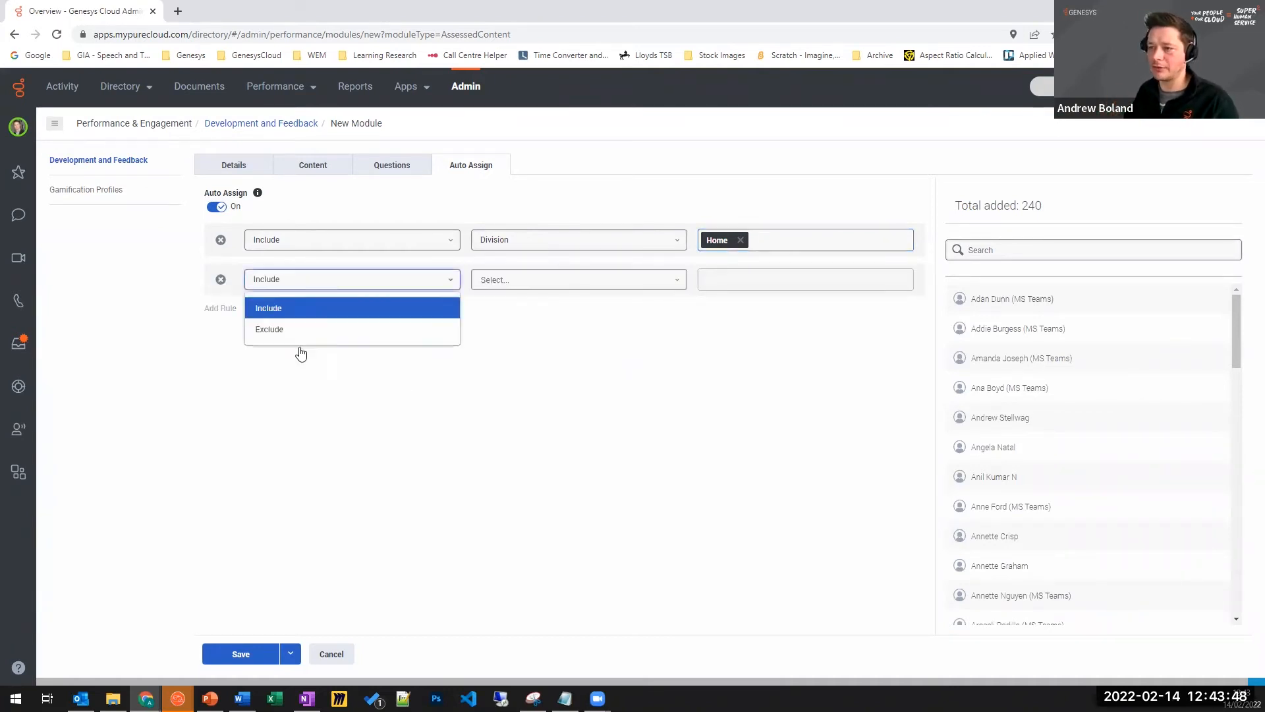
pyautogui.click(301, 333)
pyautogui.click(563, 290)
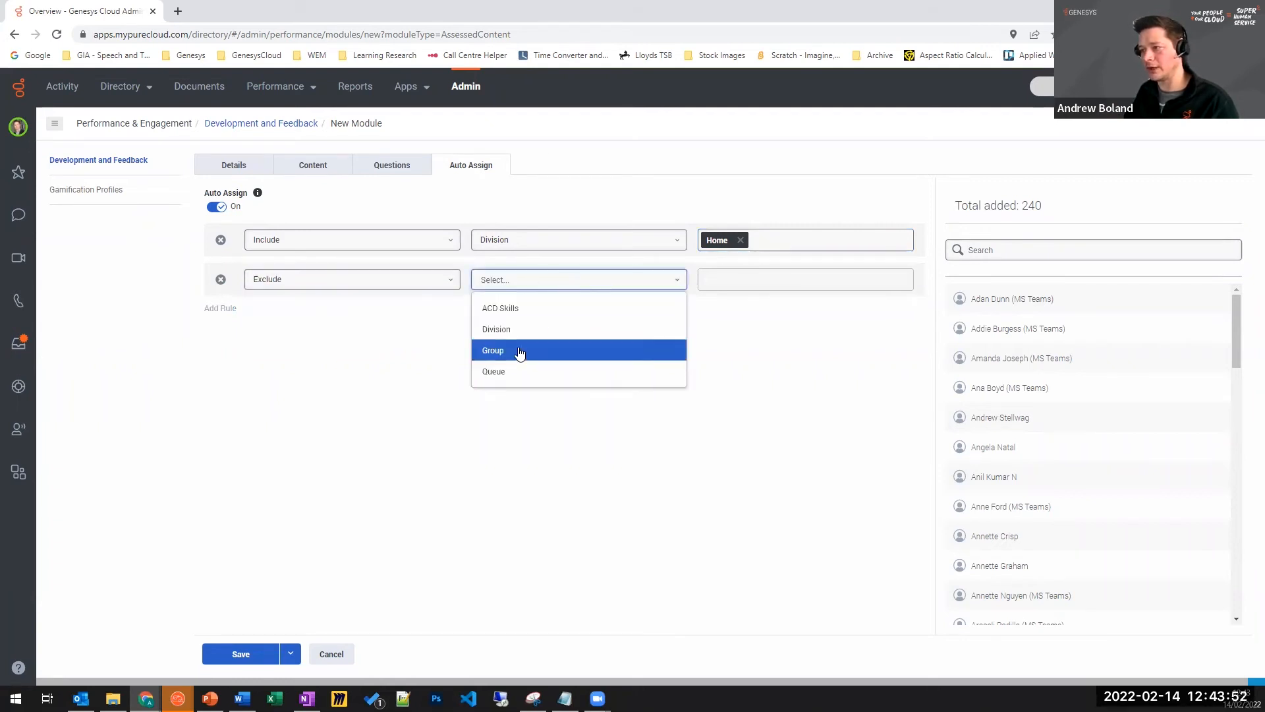
pyautogui.click(521, 310)
pyautogui.click(779, 275)
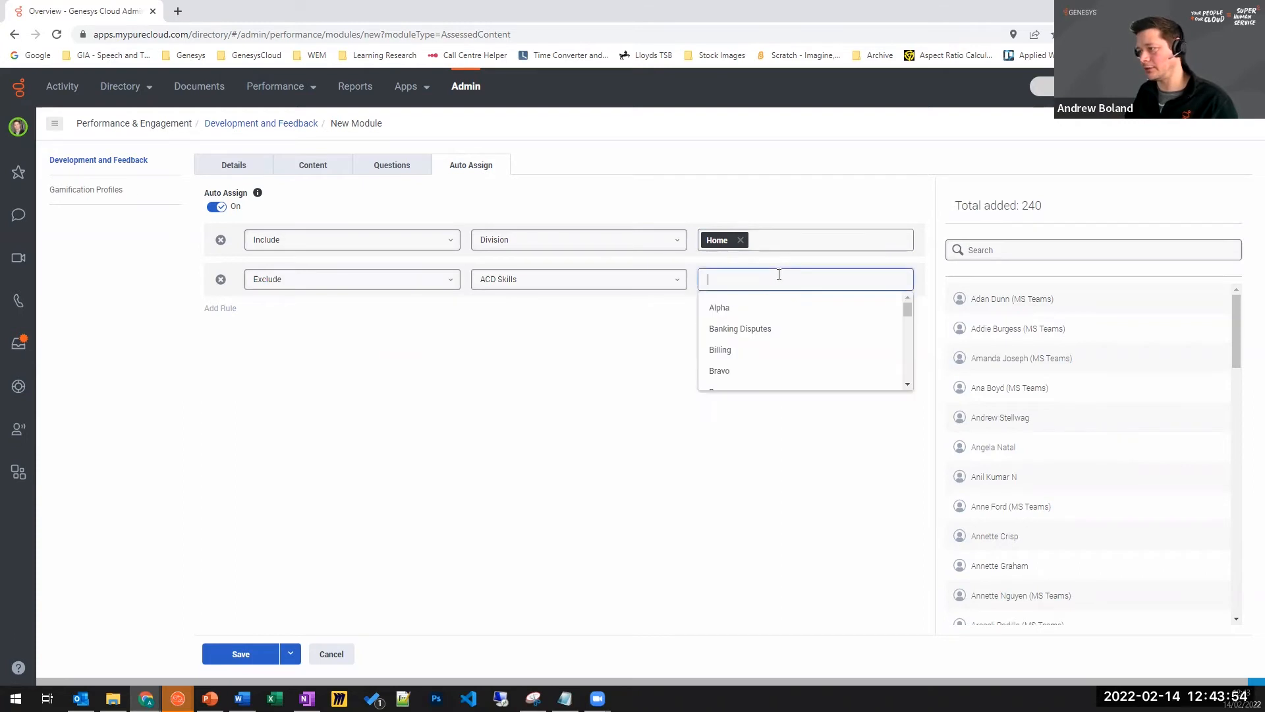
pyautogui.click(802, 357)
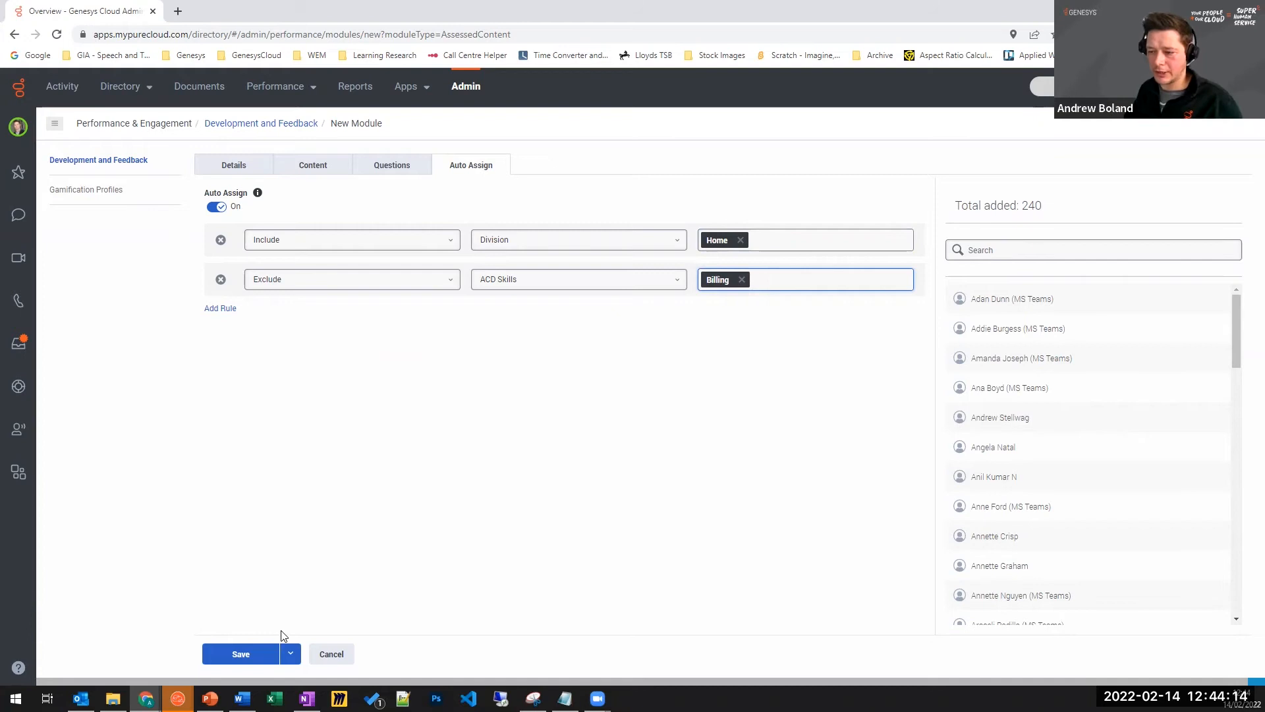
# Turn off automatic assignment for the module, keeping both rules, and save and publish it.
pyautogui.click(291, 654)
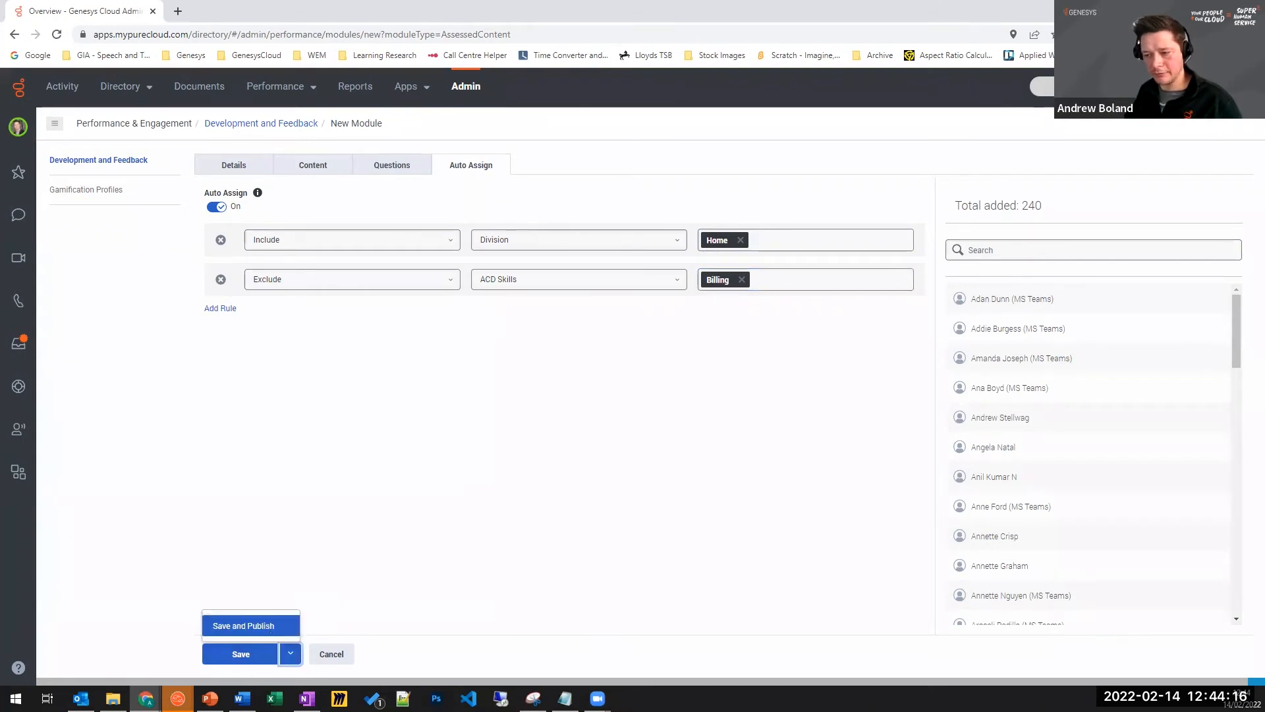
pyautogui.click(699, 448)
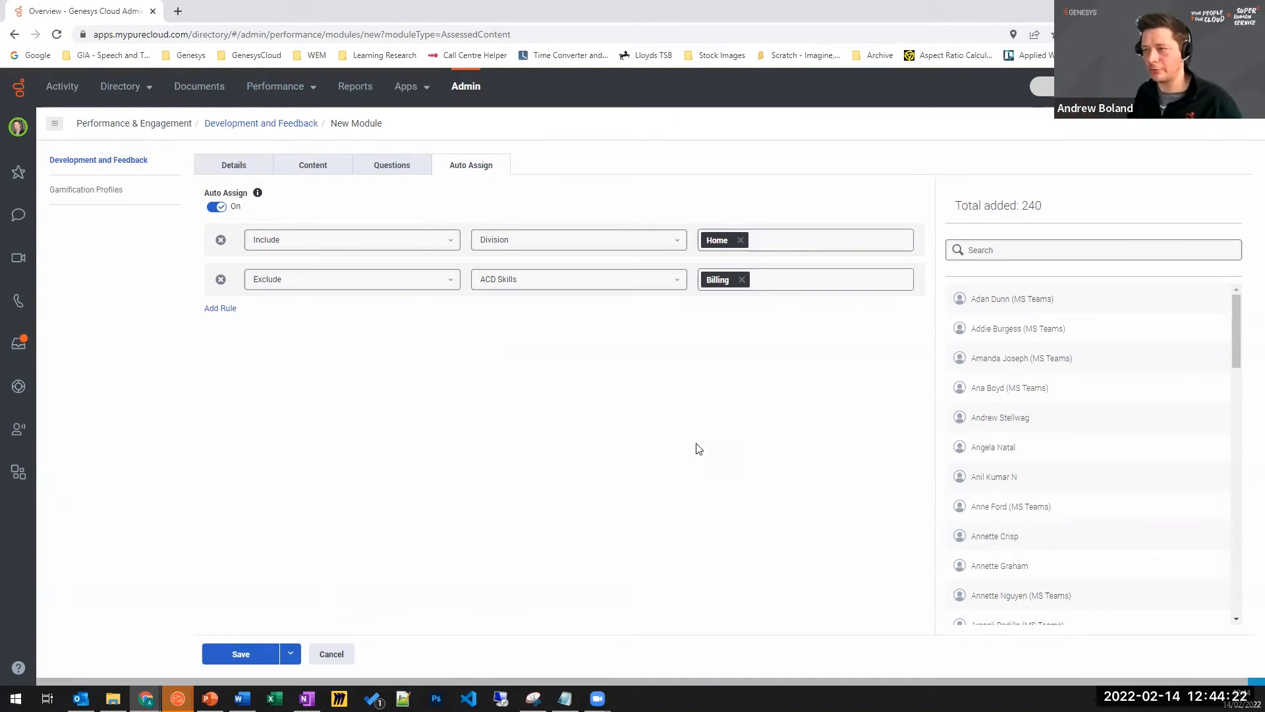
pyautogui.click(215, 207)
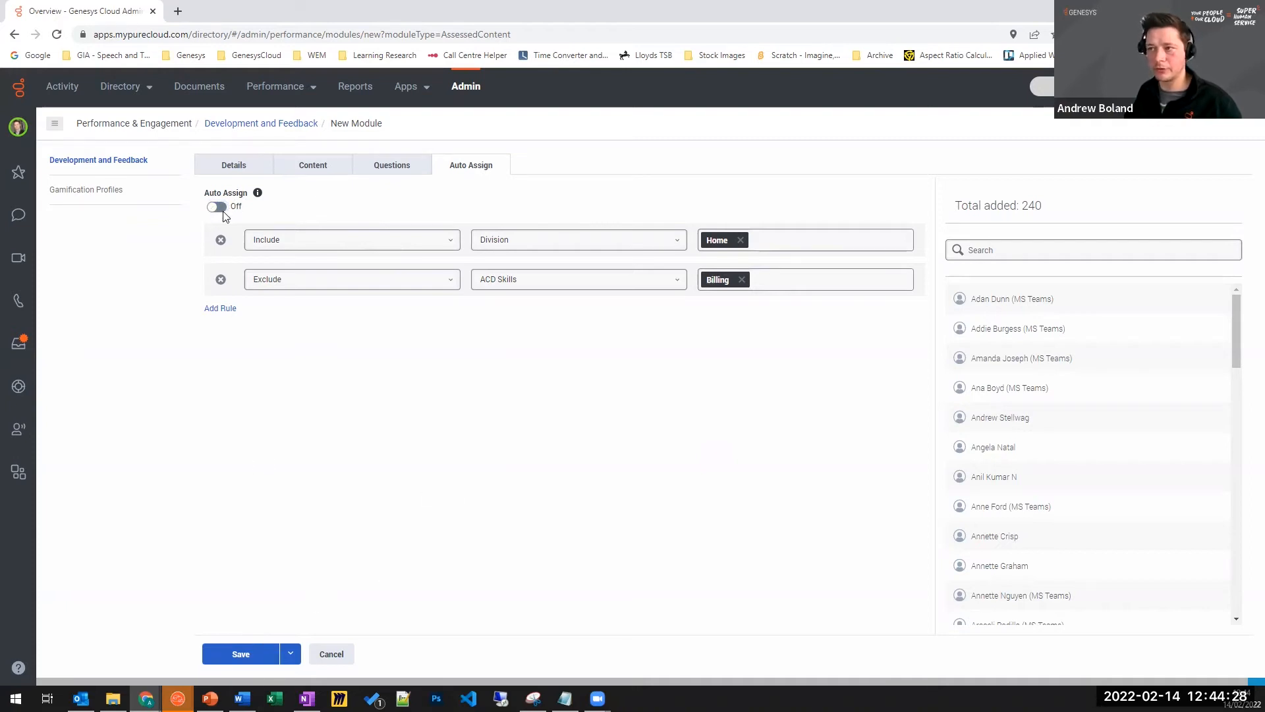
pyautogui.click(290, 654)
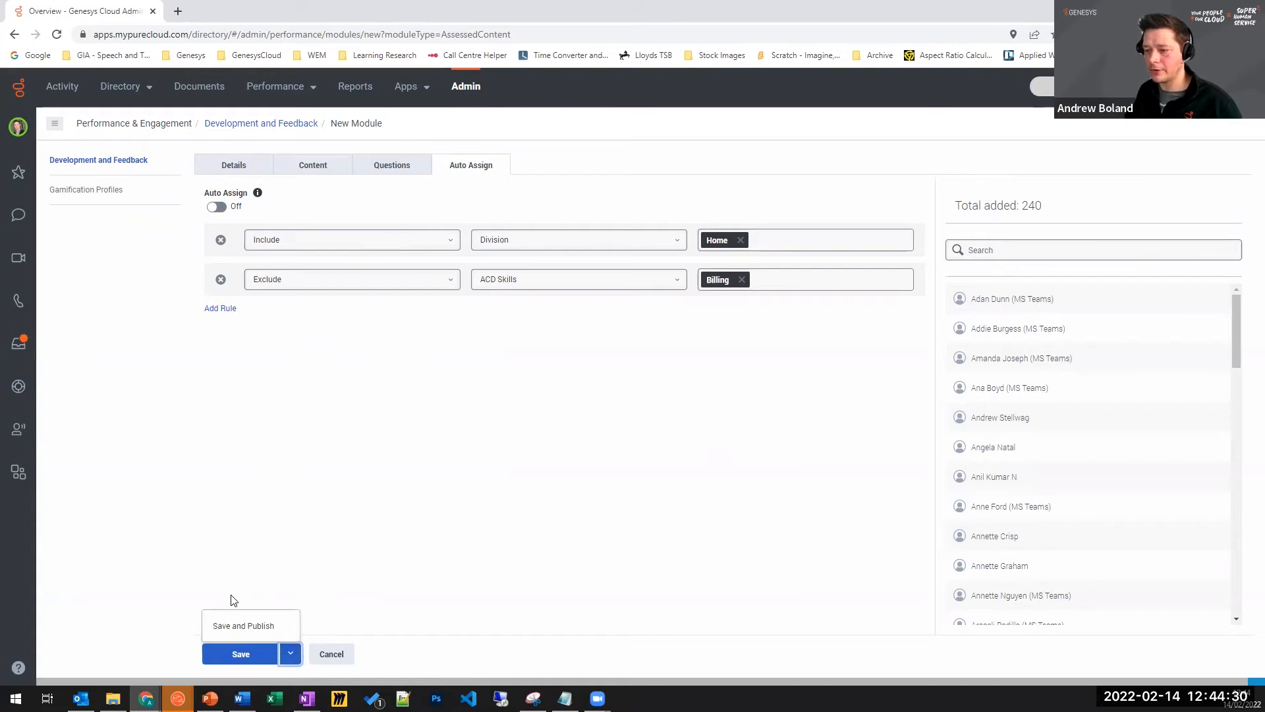
pyautogui.click(236, 626)
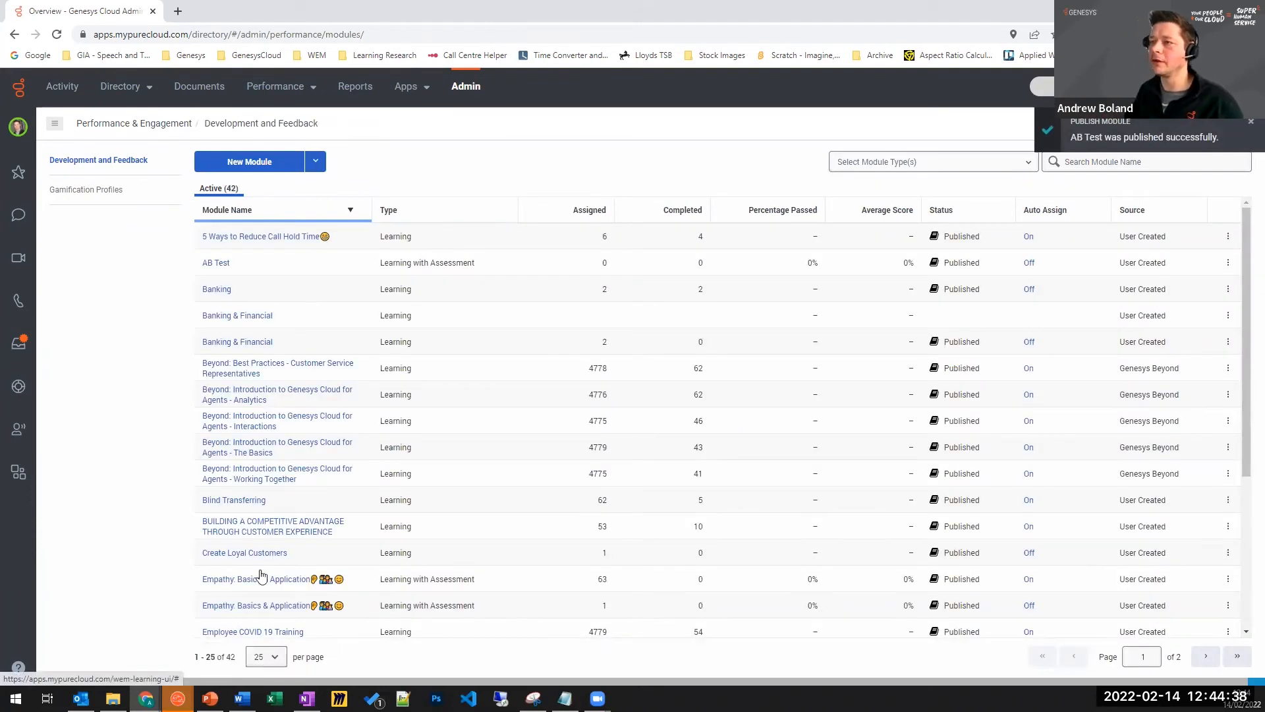
# Open the agent's Development view in Performance and assign the AB Test module to the agent.
pyautogui.click(290, 87)
pyautogui.click(291, 132)
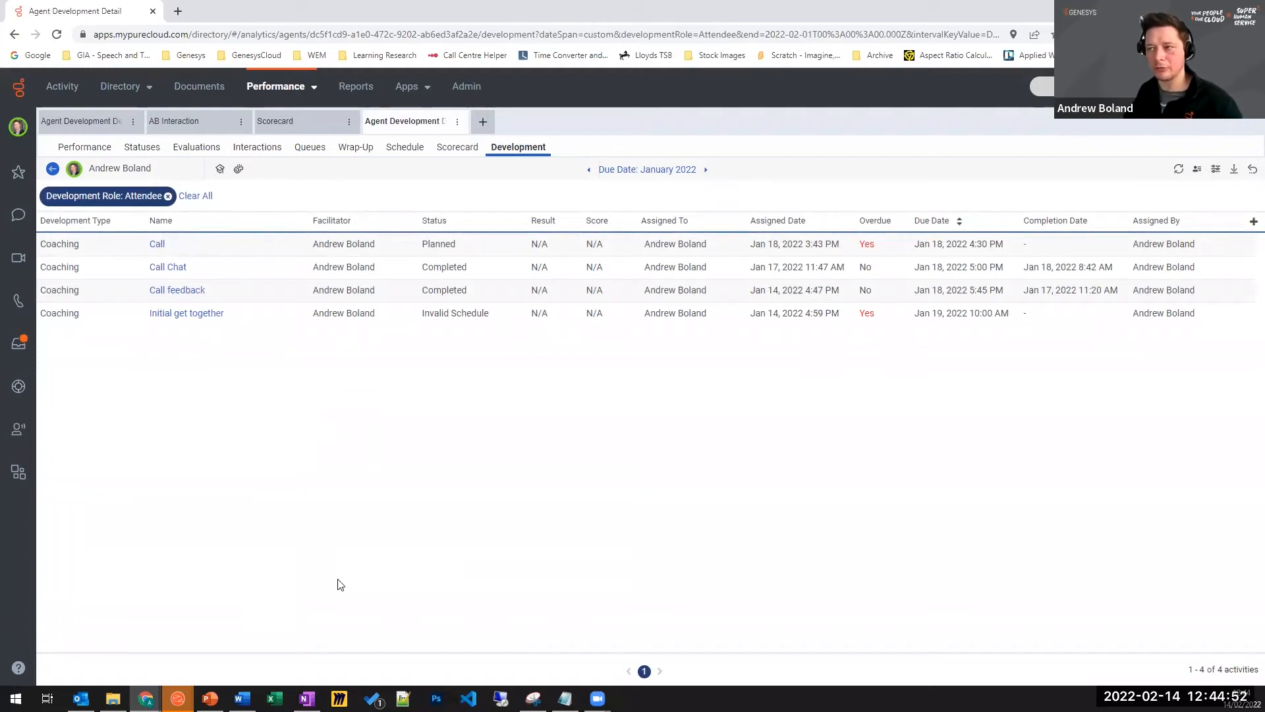
pyautogui.click(220, 170)
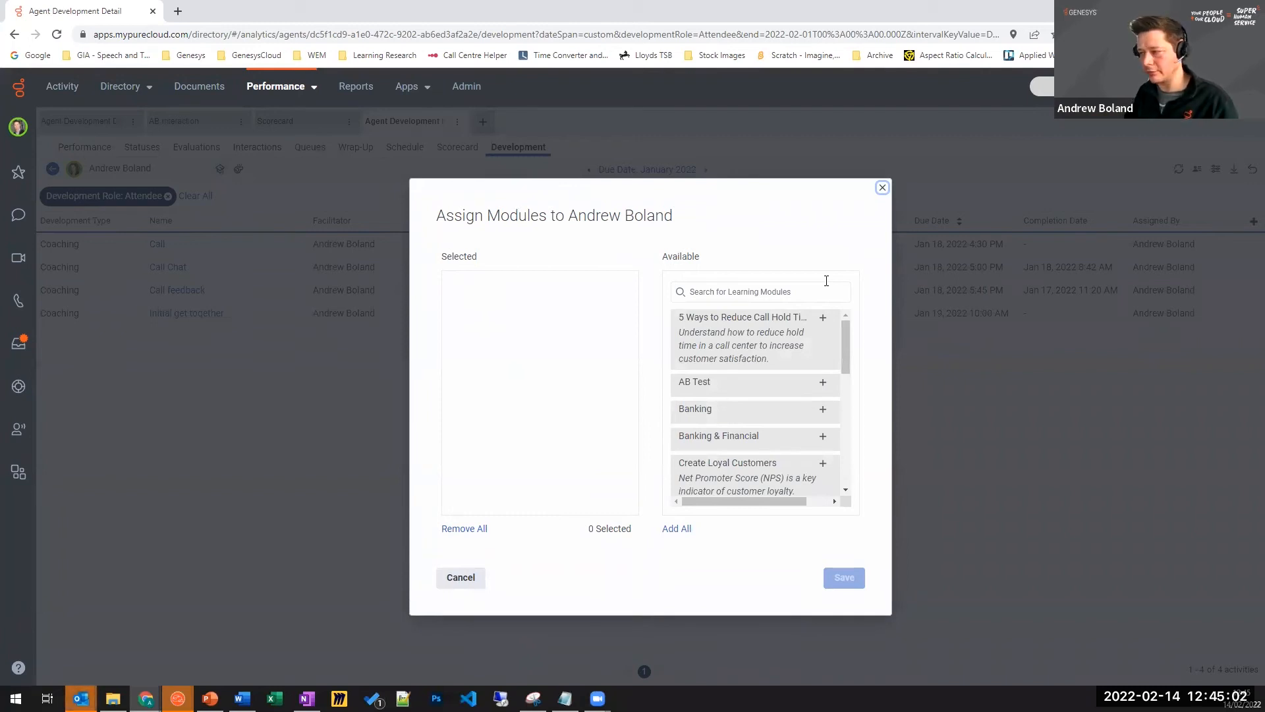
pyautogui.moveTo(845, 350); pyautogui.dragTo(875, 318)
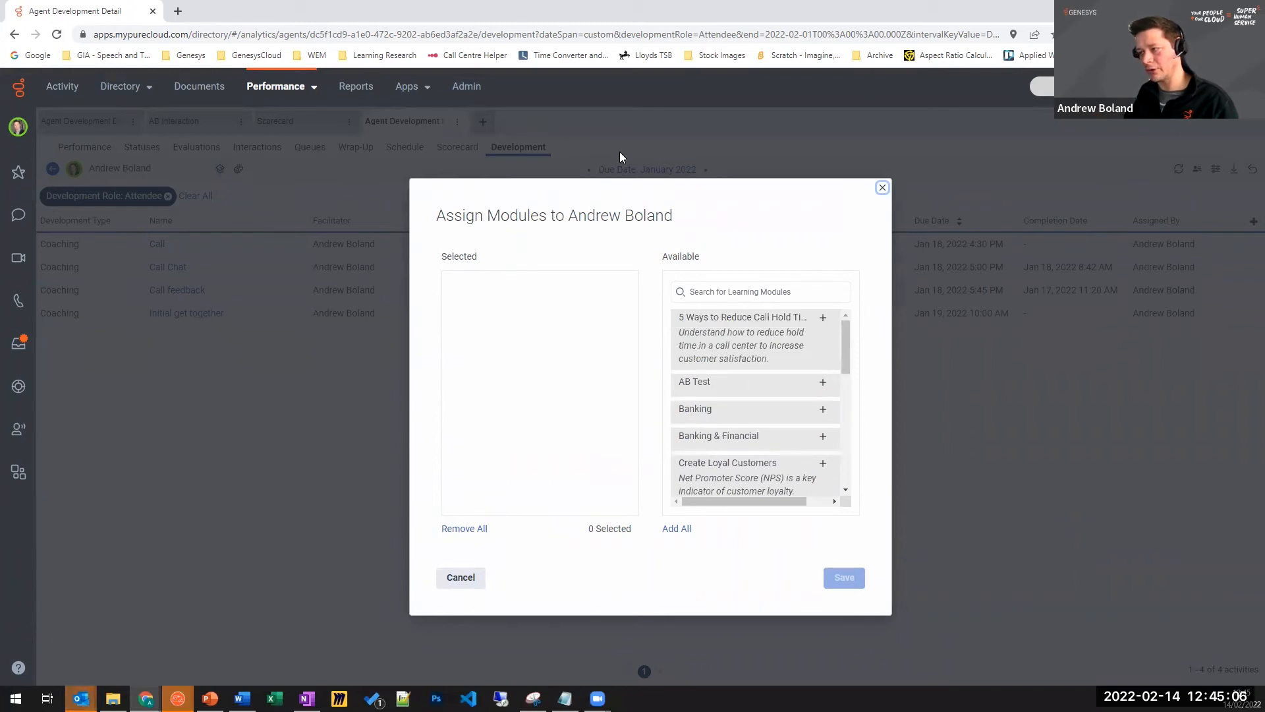
pyautogui.click(765, 388)
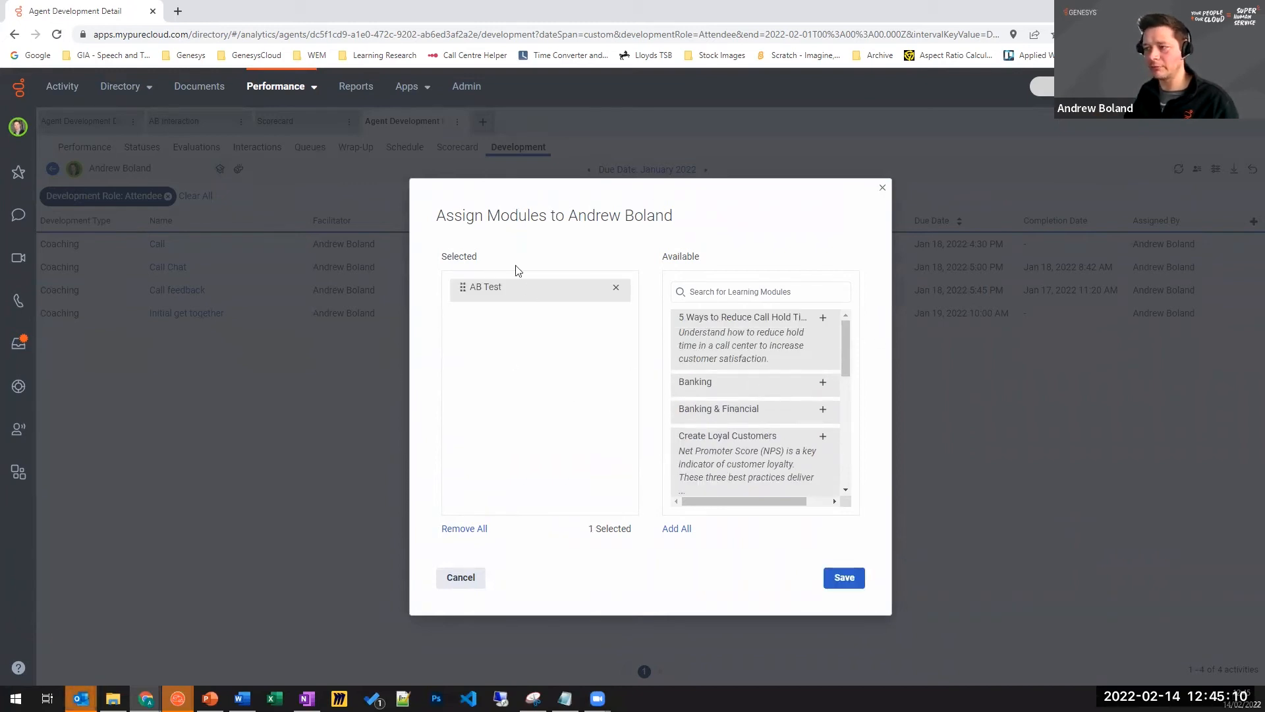
pyautogui.click(847, 577)
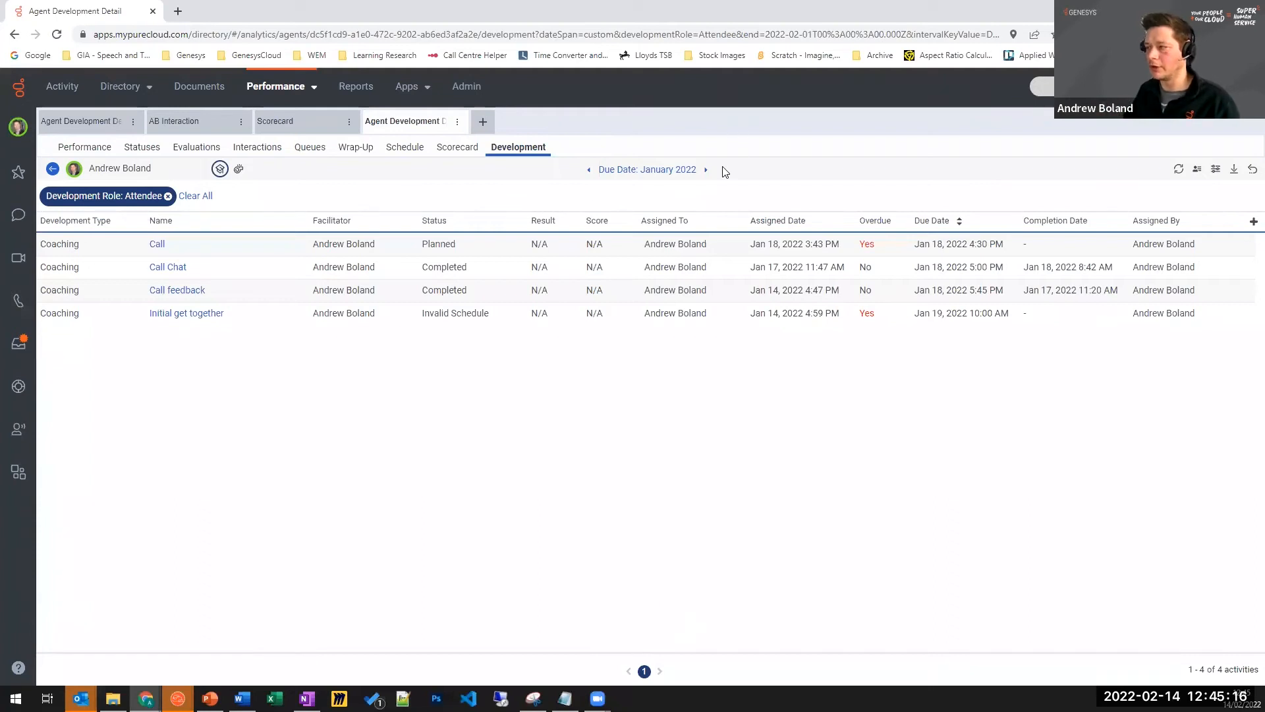
# Show the agent's development activities due in February 2022 and start the assigned AB Test module.
pyautogui.click(706, 171)
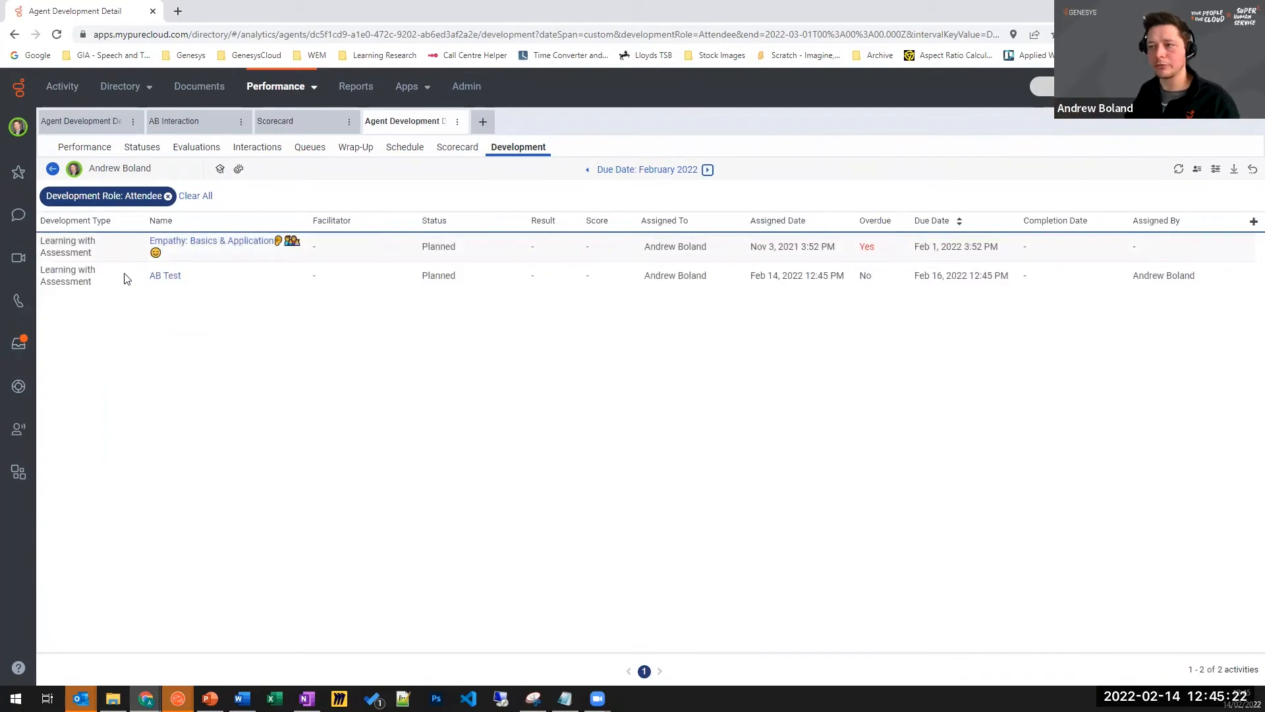
pyautogui.click(161, 280)
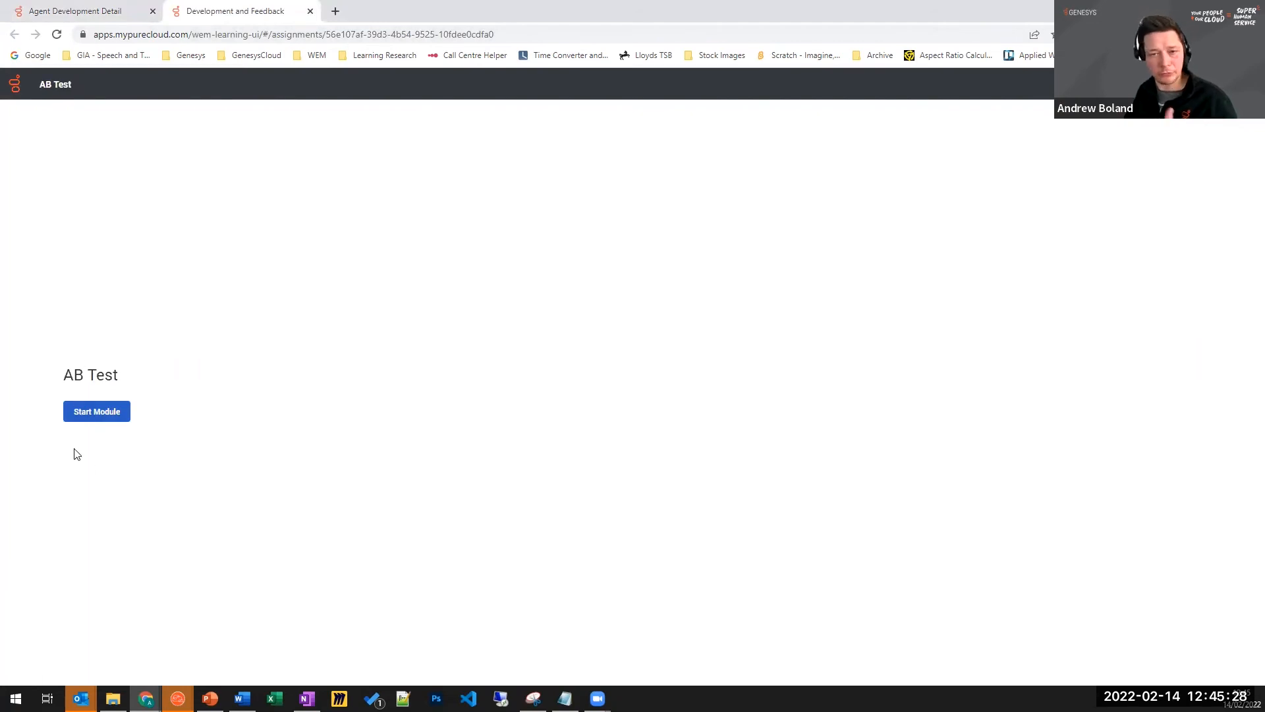
pyautogui.click(108, 416)
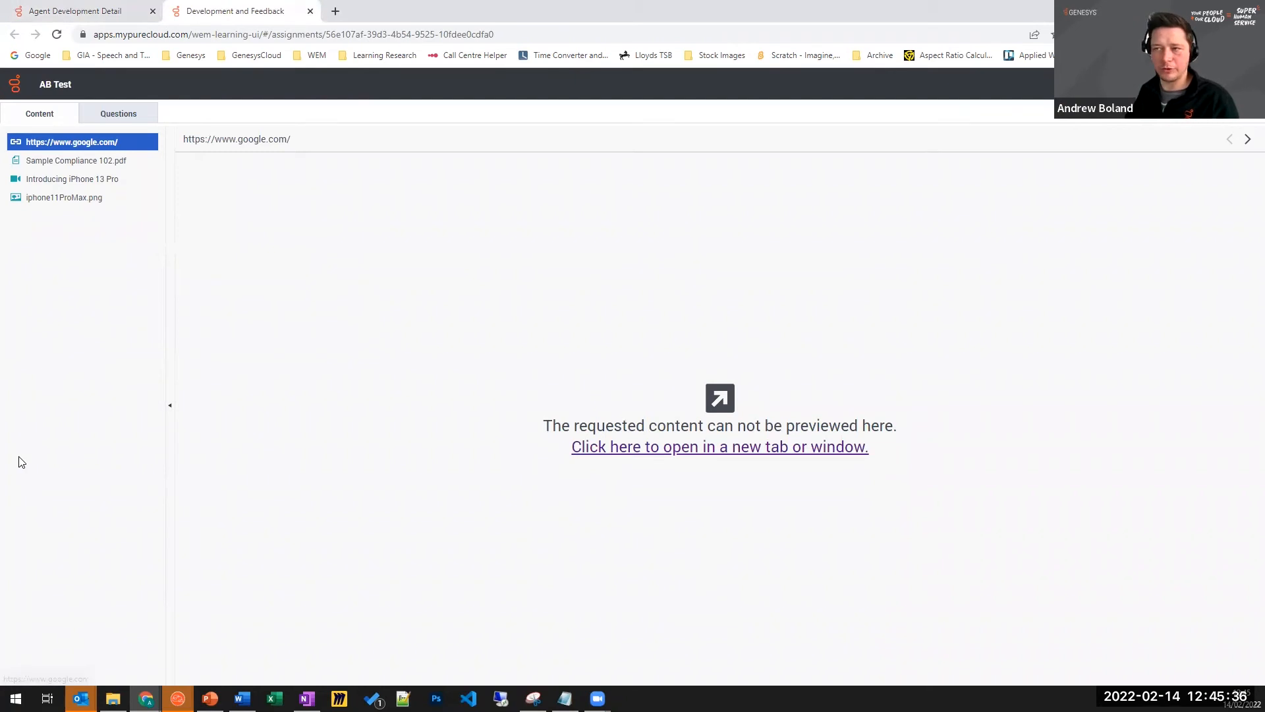
# Review the module's Sample Compliance 102.pdf, briefly play and pause the Introducing iPhone 13 Pro video, and view iphone11ProMax.png.
pyautogui.click(77, 161)
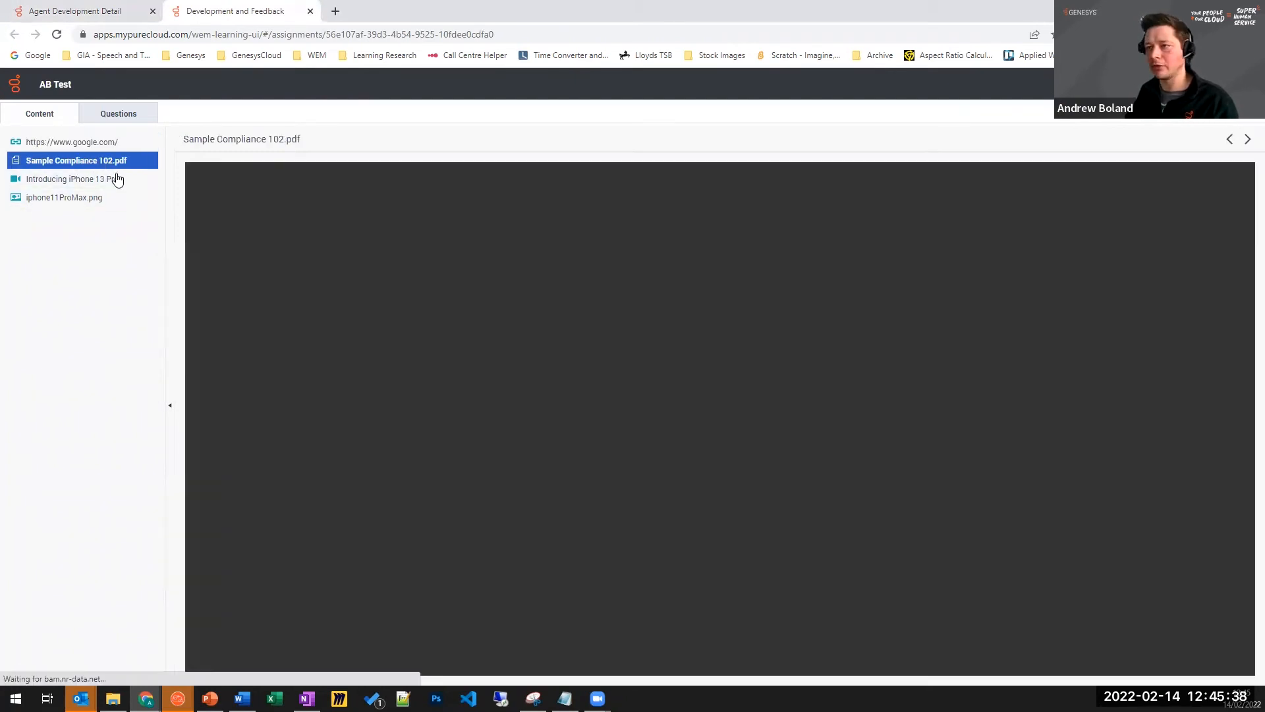
pyautogui.click(76, 181)
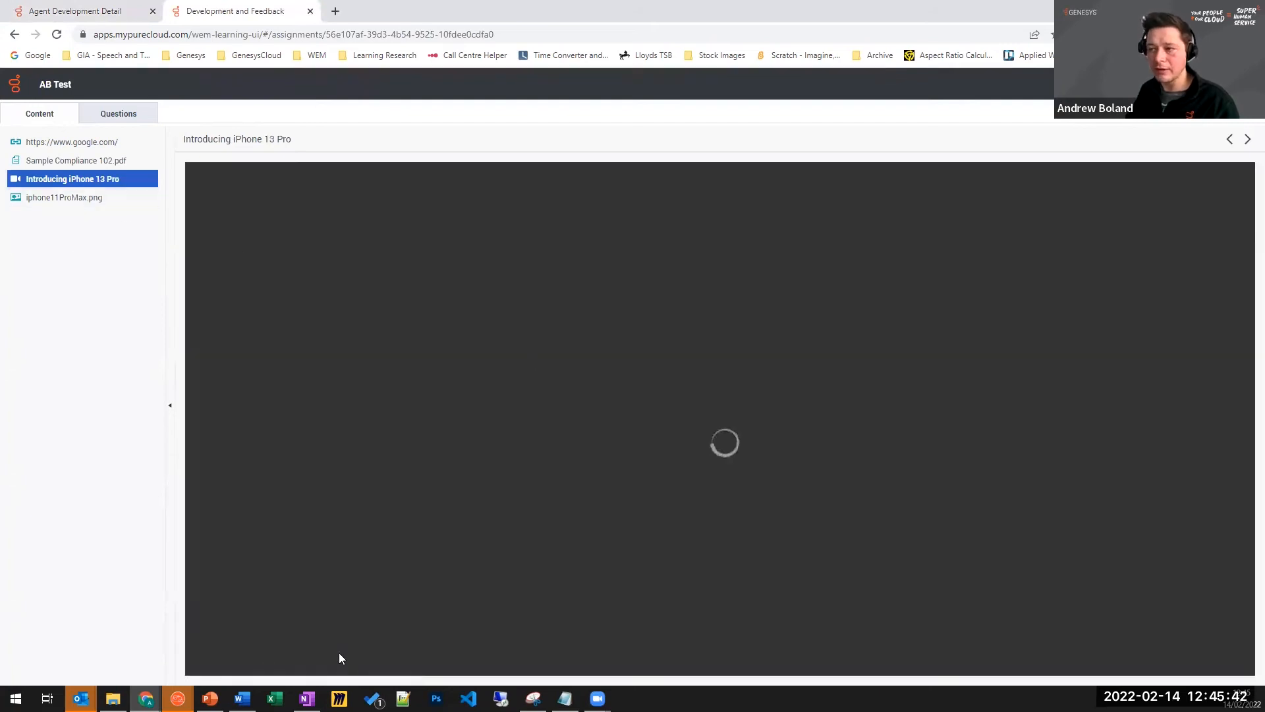
pyautogui.click(216, 598)
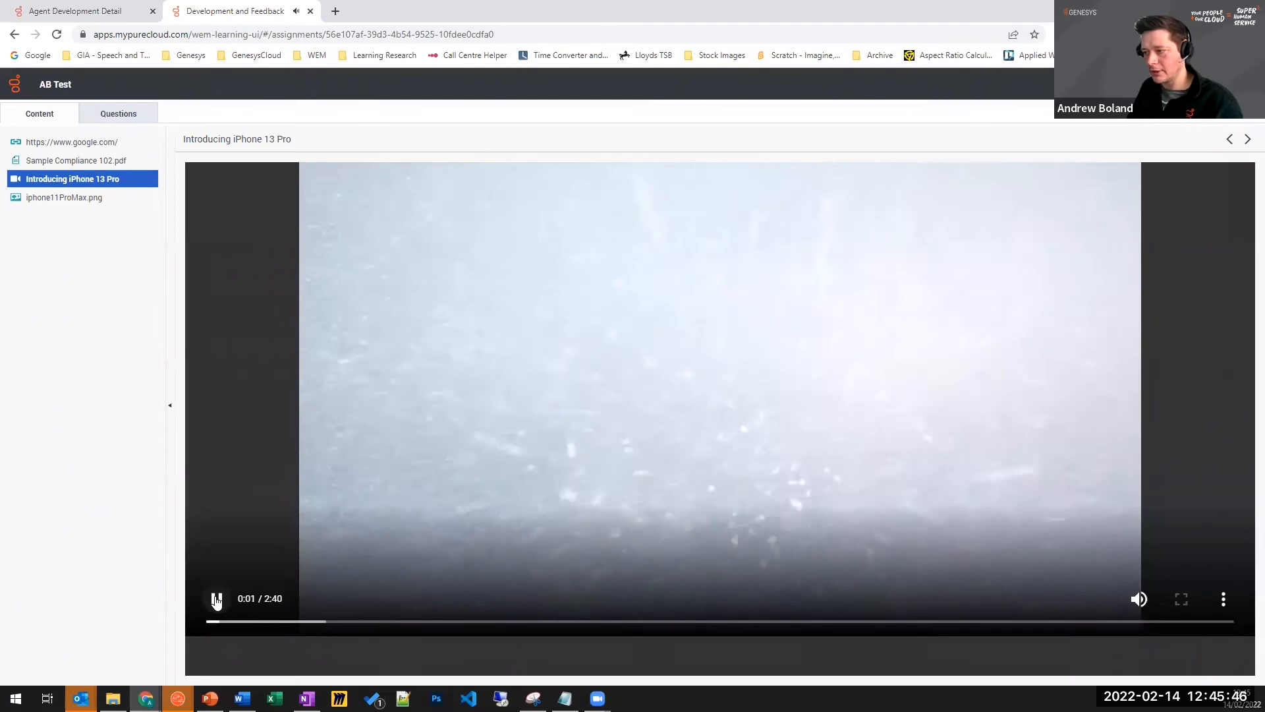
pyautogui.click(216, 598)
pyautogui.click(91, 199)
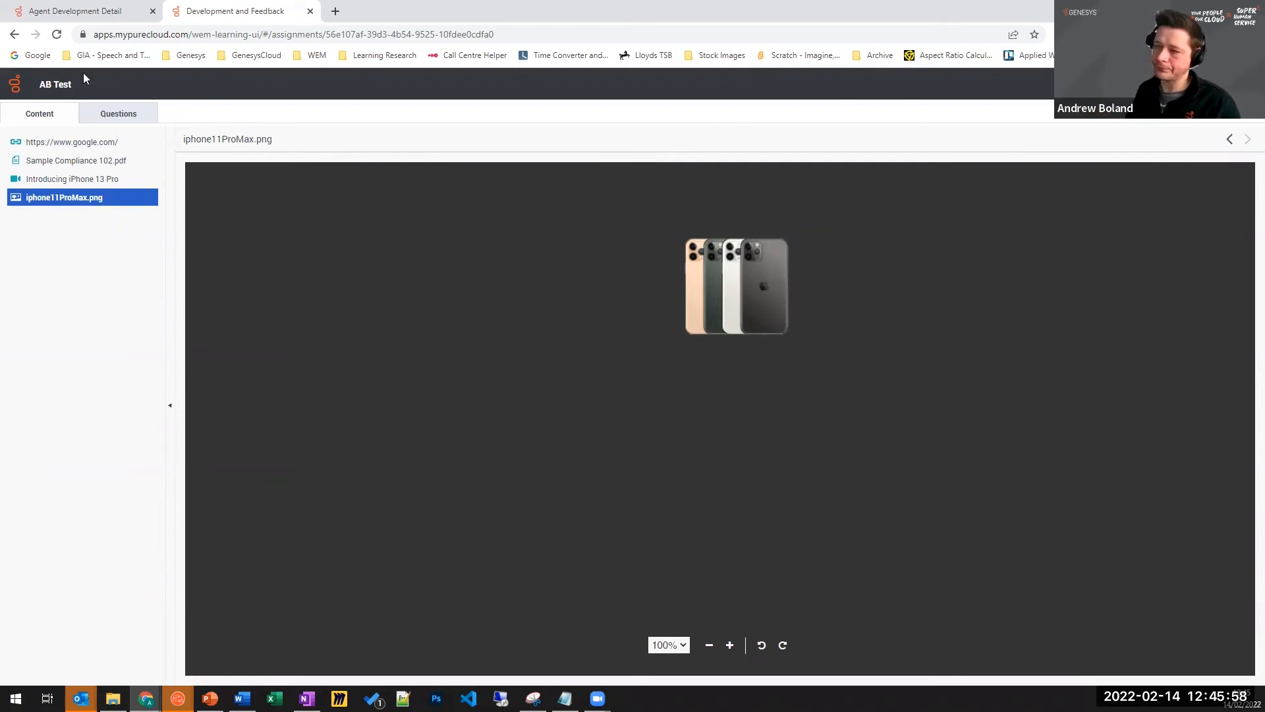
# Answer Question 1 with the first "Wrong" and Question 2 with "Right", and submit the completed assignment.
pyautogui.click(115, 119)
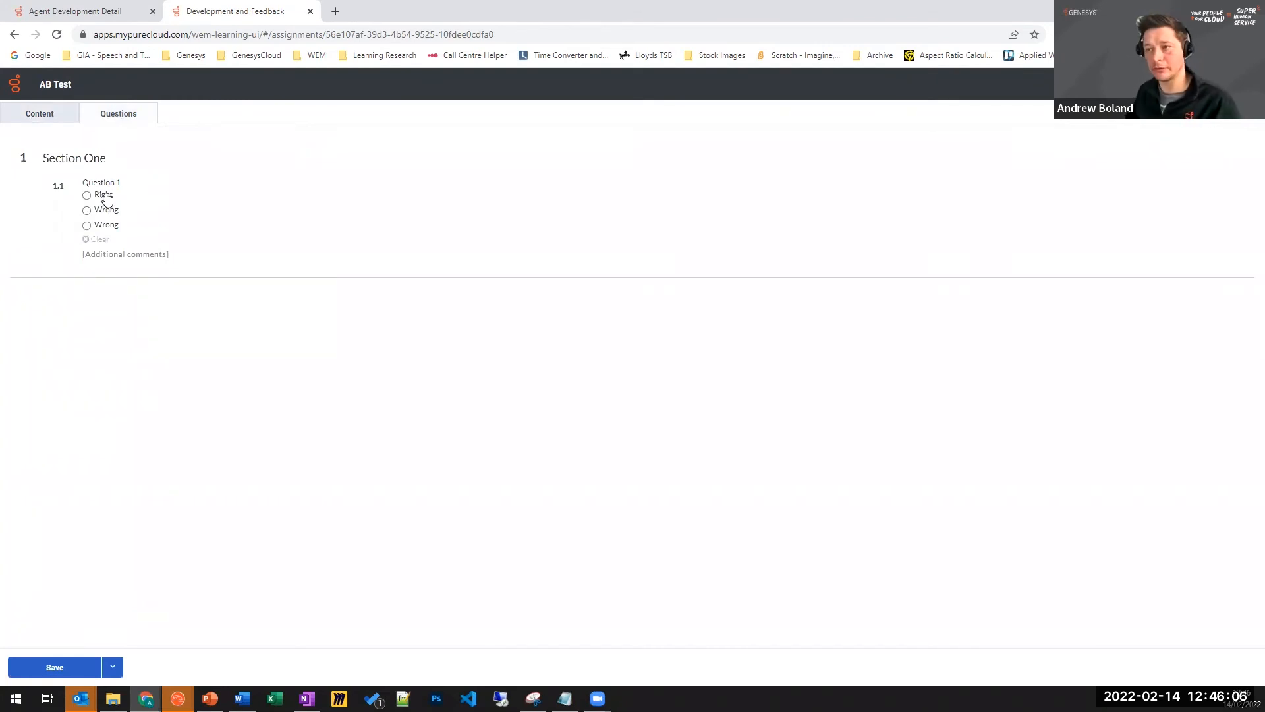
pyautogui.click(107, 212)
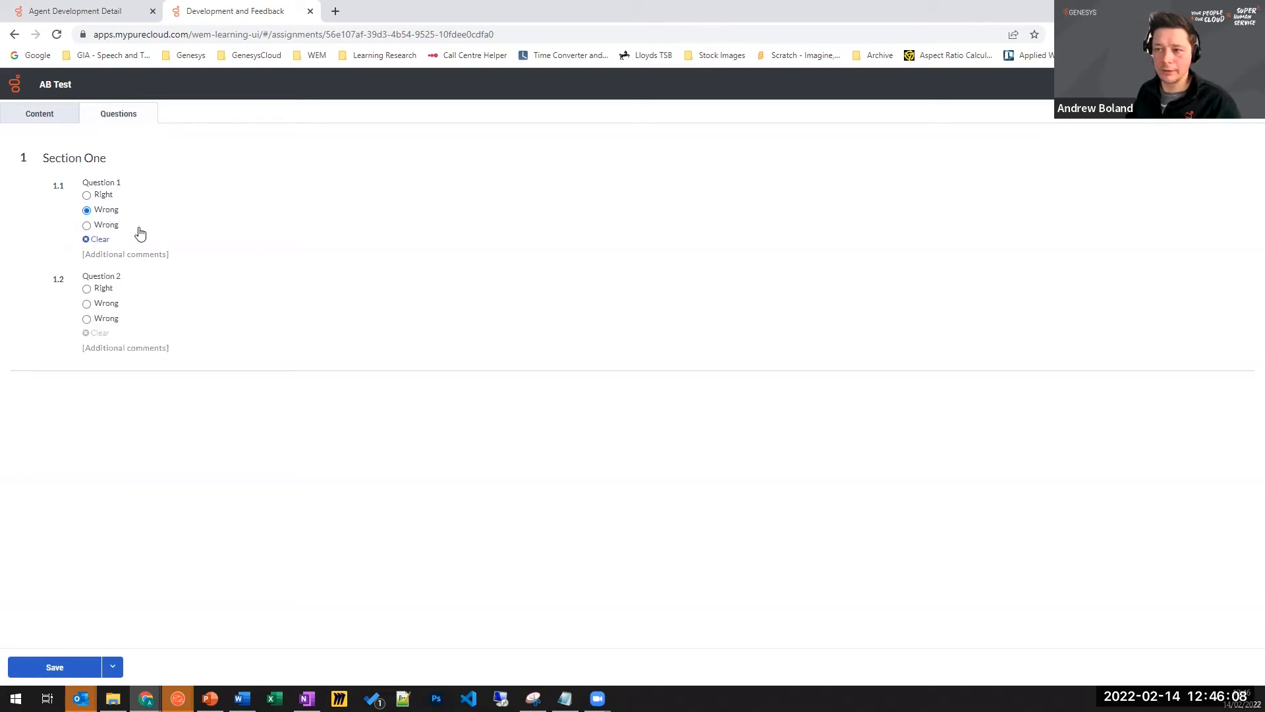
pyautogui.click(111, 289)
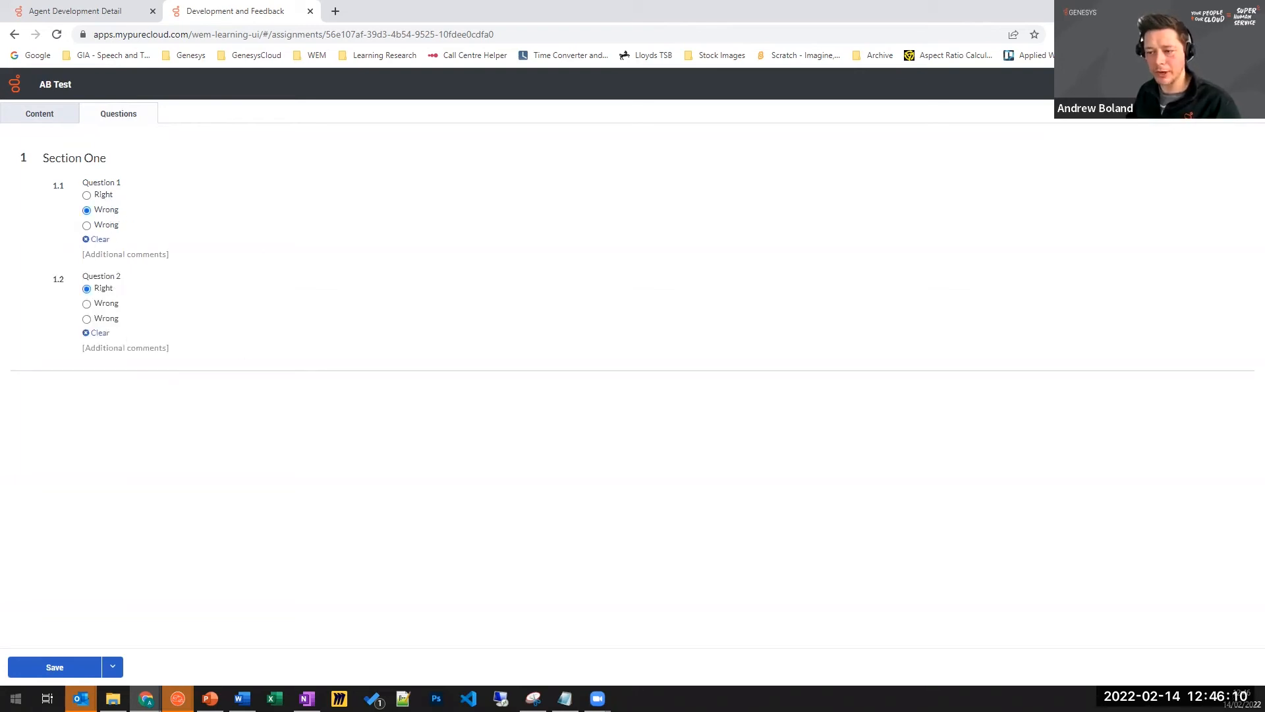
pyautogui.click(113, 666)
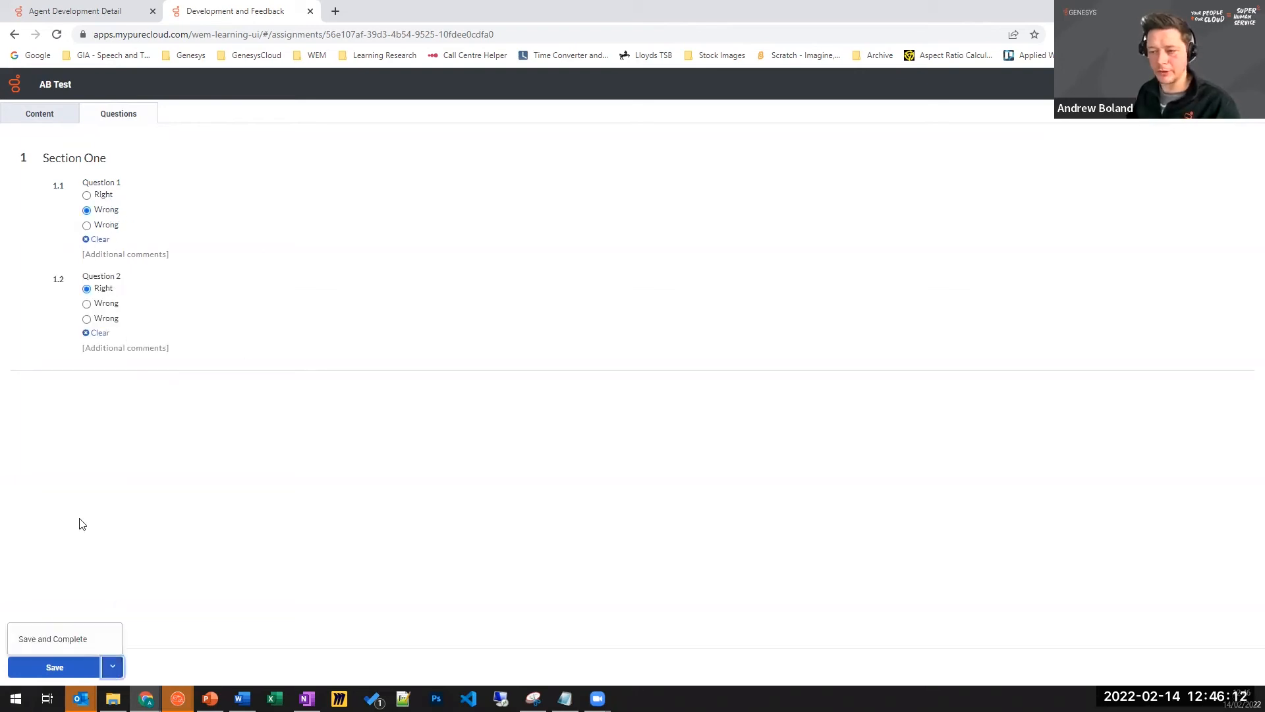
pyautogui.click(74, 641)
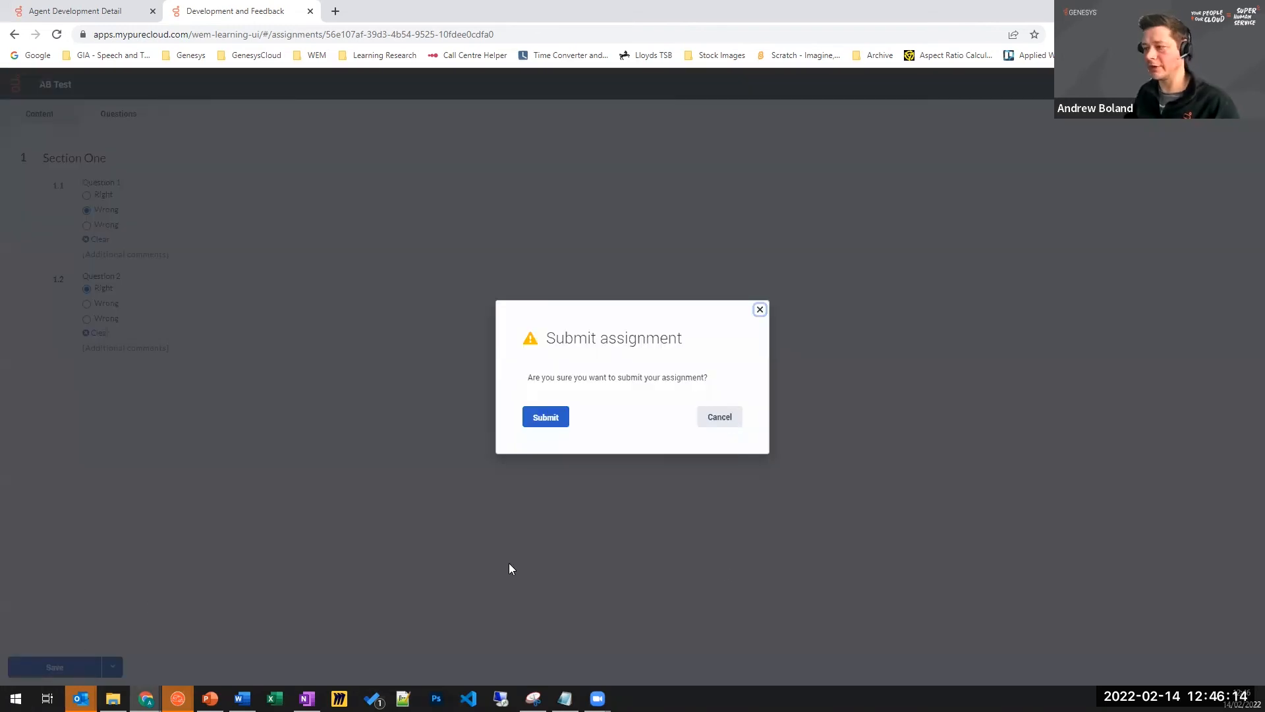
pyautogui.click(558, 419)
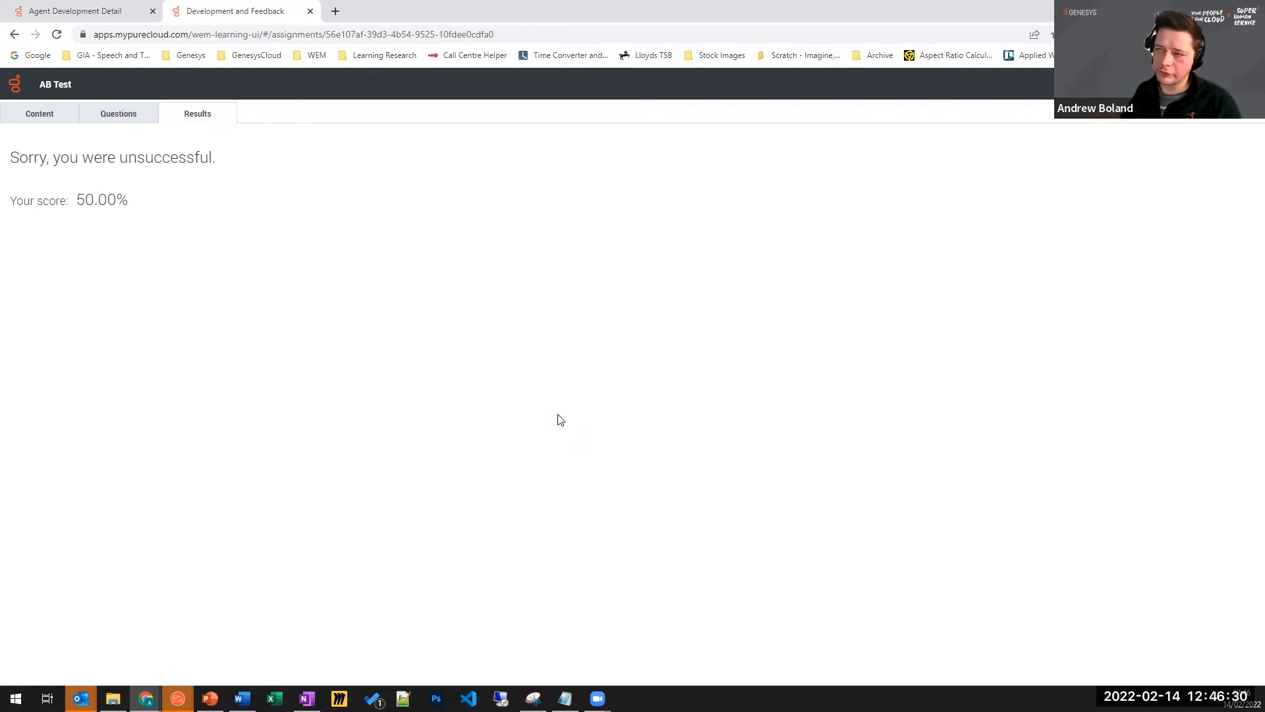
# Return to the performance workspace and show the AB Interaction view's interactions for January 2022.
pyautogui.click(47, 8)
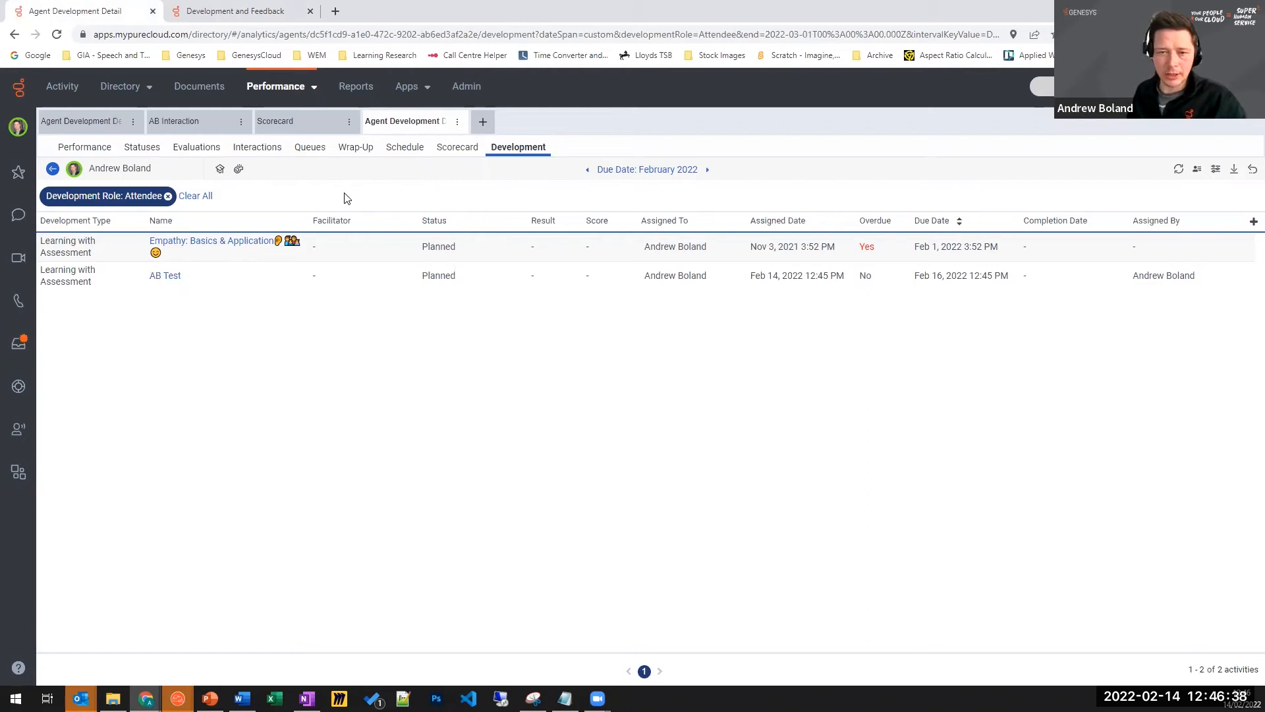
pyautogui.click(195, 130)
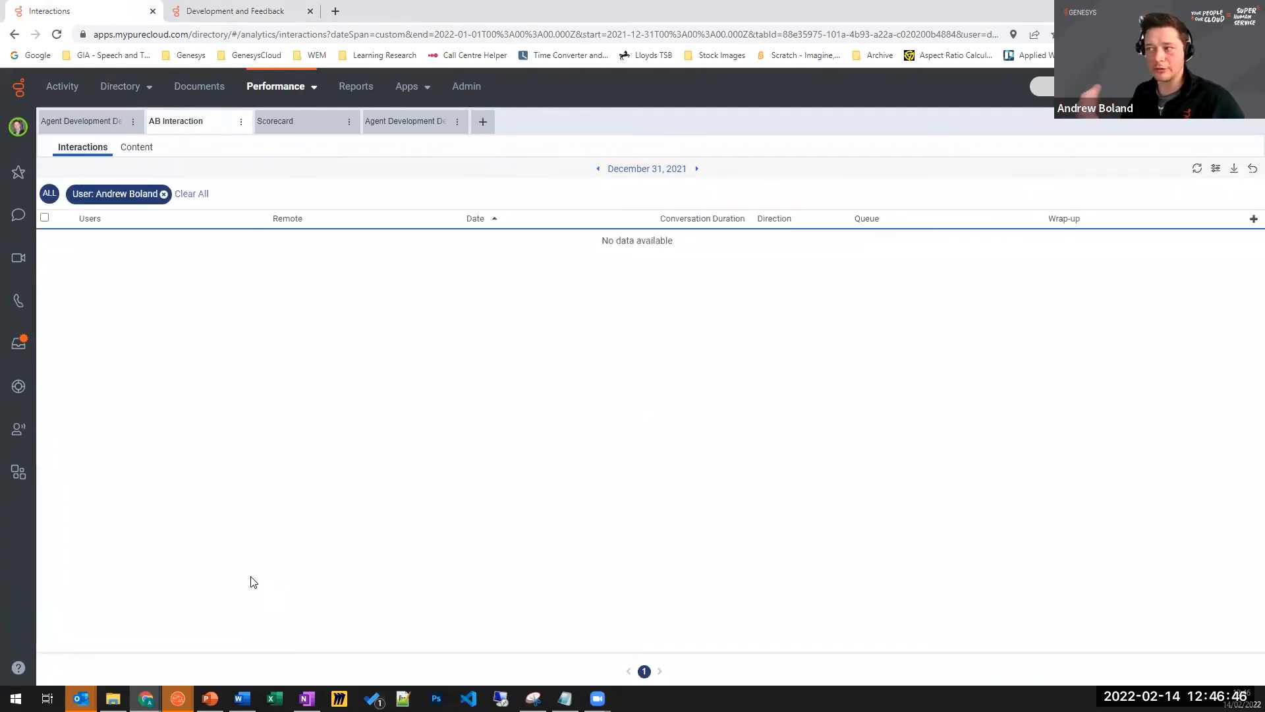
pyautogui.click(696, 169)
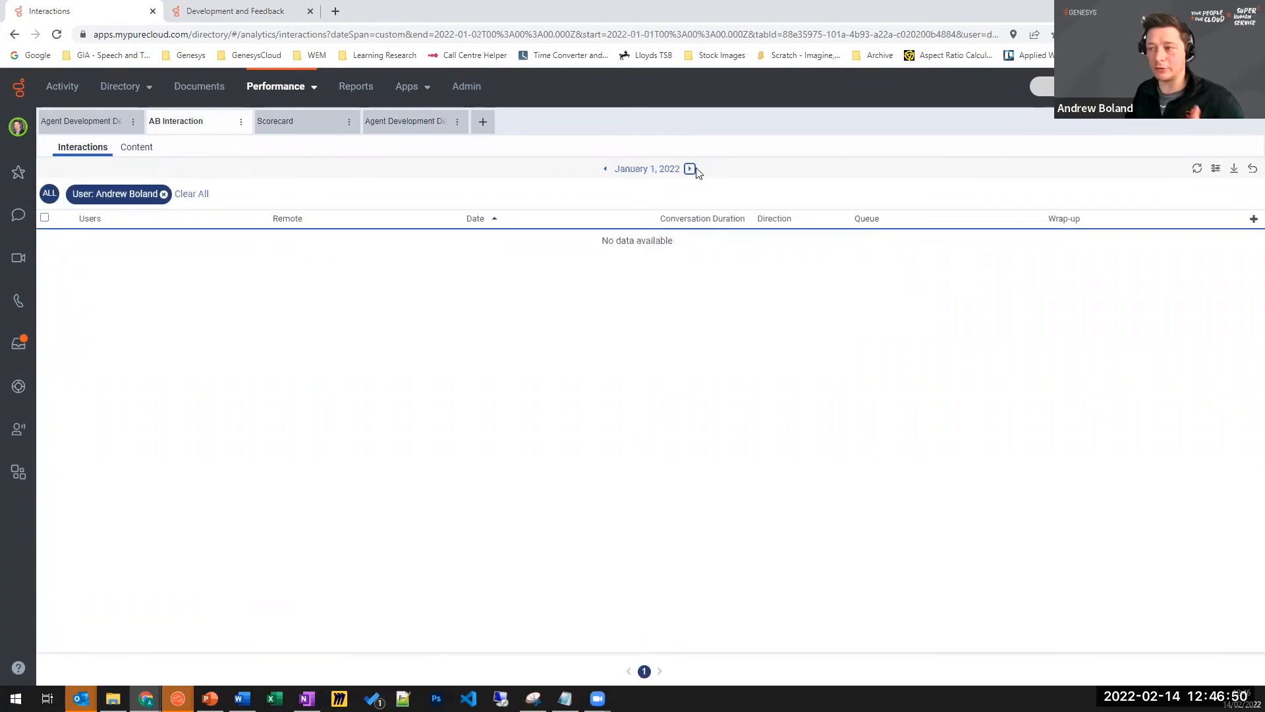
pyautogui.click(690, 169)
pyautogui.click(652, 169)
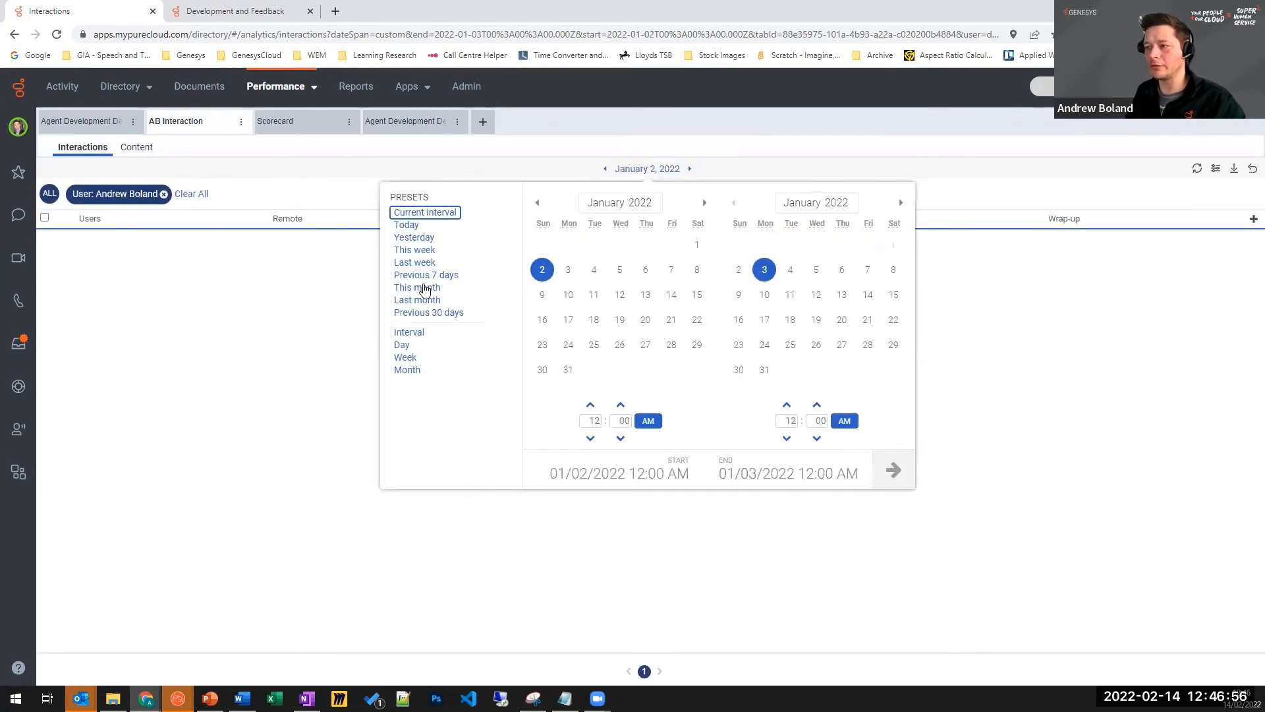
pyautogui.click(425, 288)
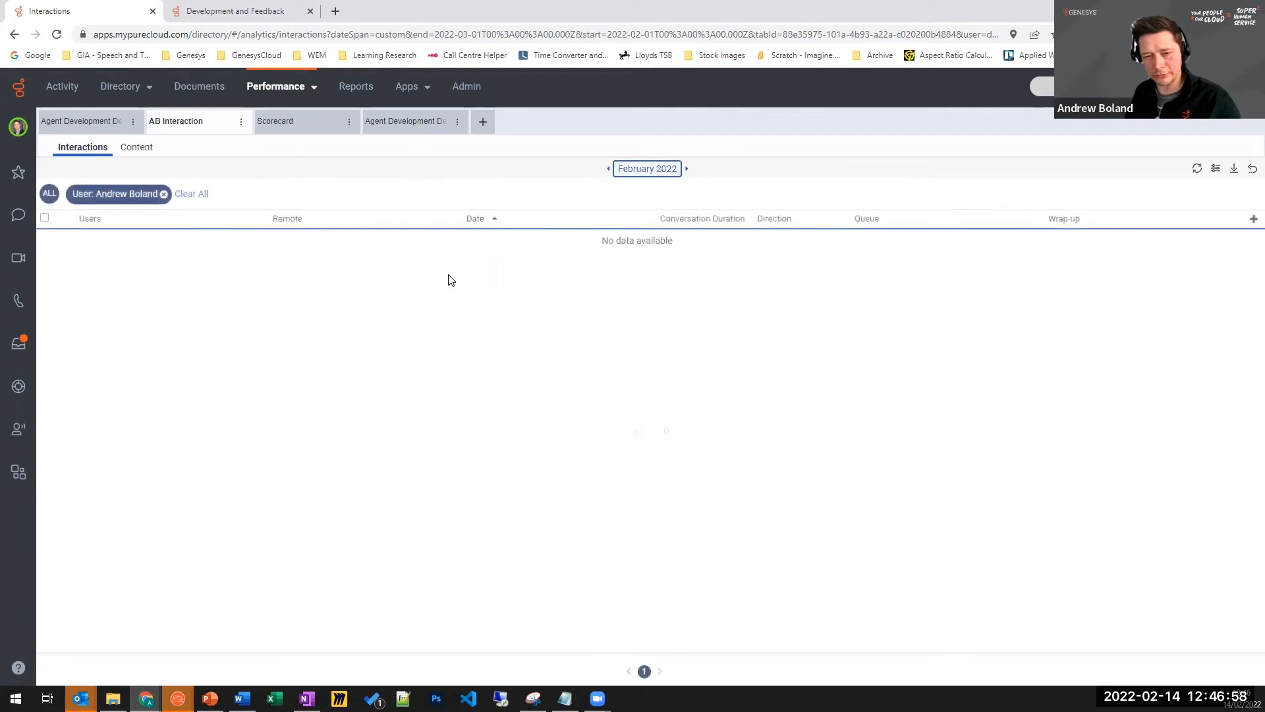
pyautogui.click(608, 168)
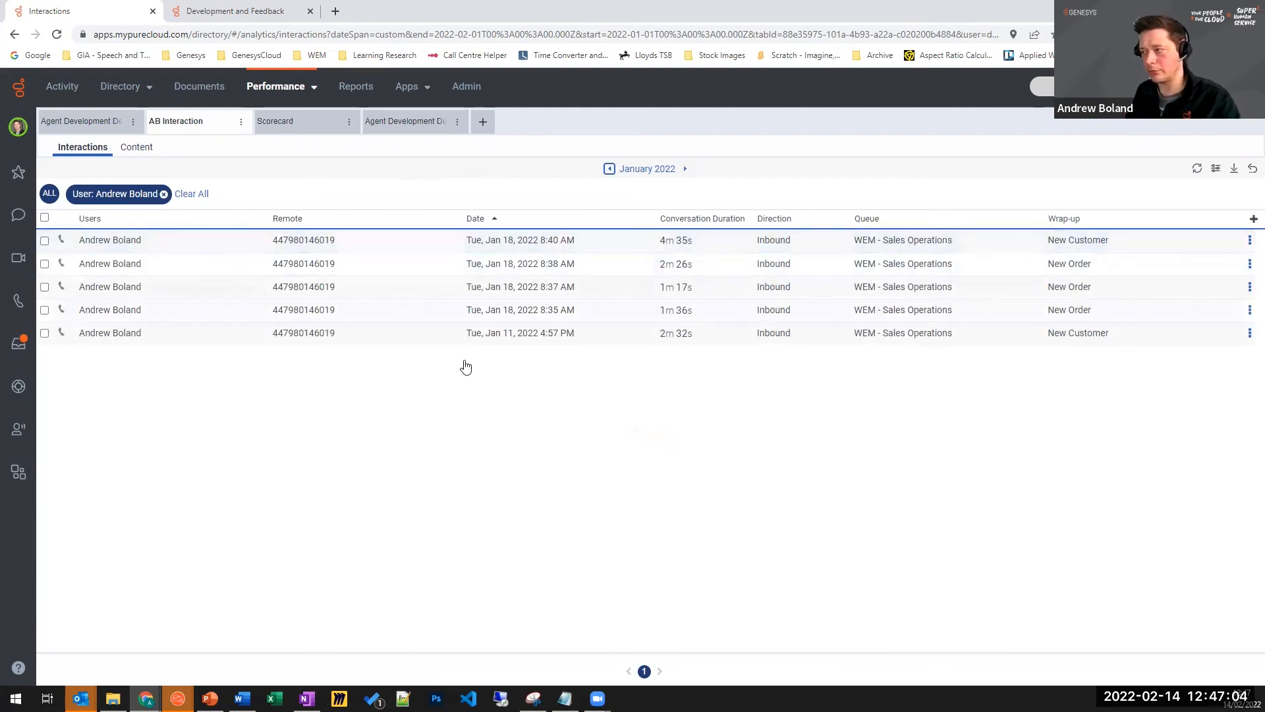
# Open the inbound call from January 18, 2022 at 8:38 AM and view its transcript.
pyautogui.click(211, 262)
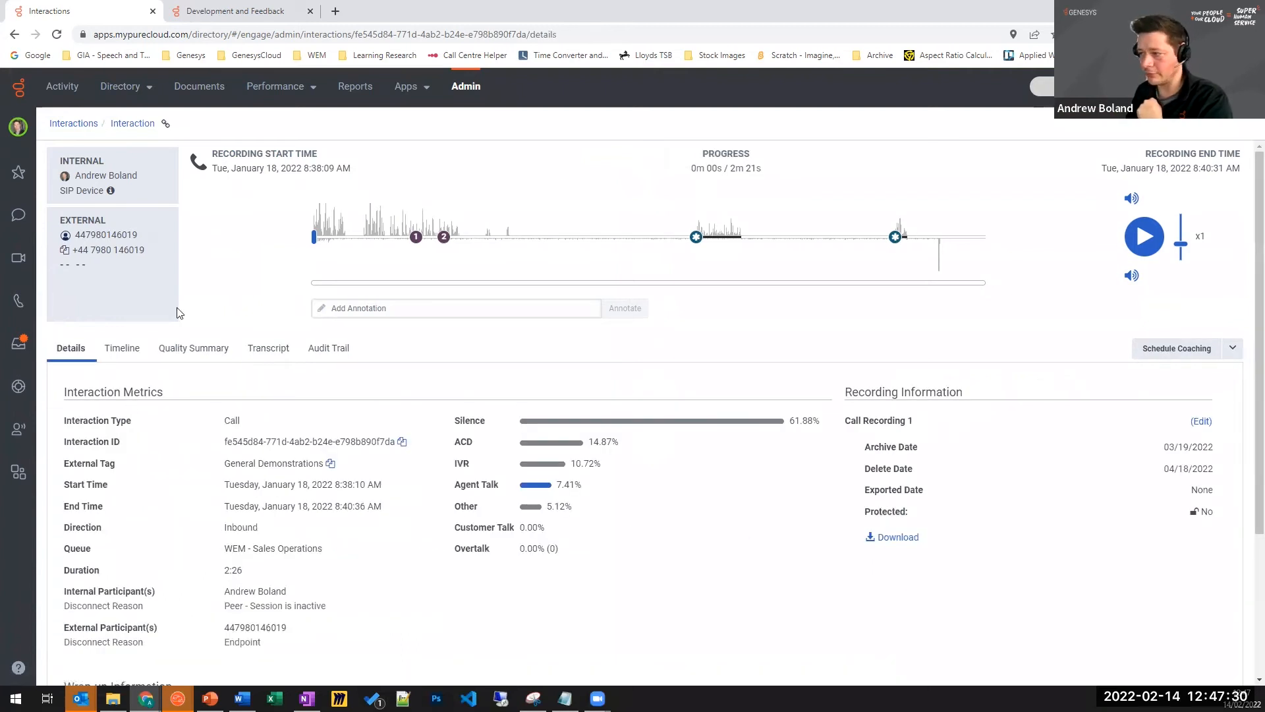
pyautogui.click(259, 355)
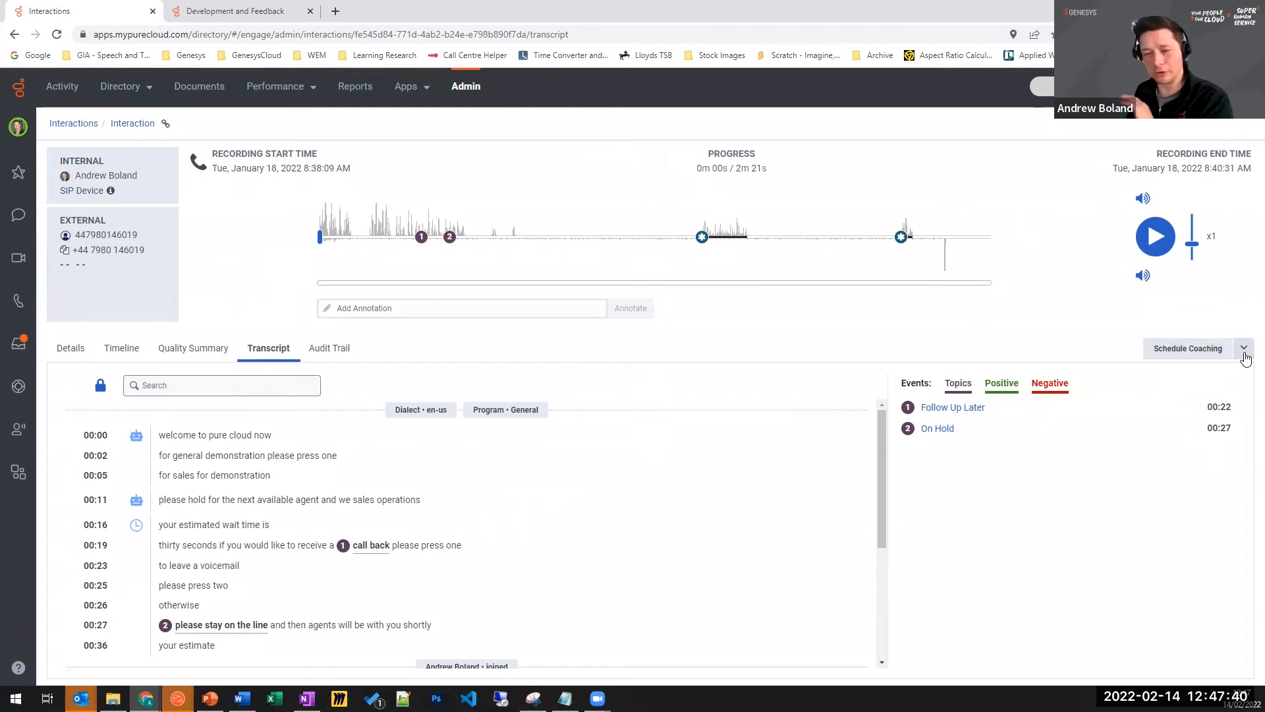
# Start a coaching appointment for this call, name the session "AB Test 2" and make it Self Administered (No Facilitator).
pyautogui.click(1244, 356)
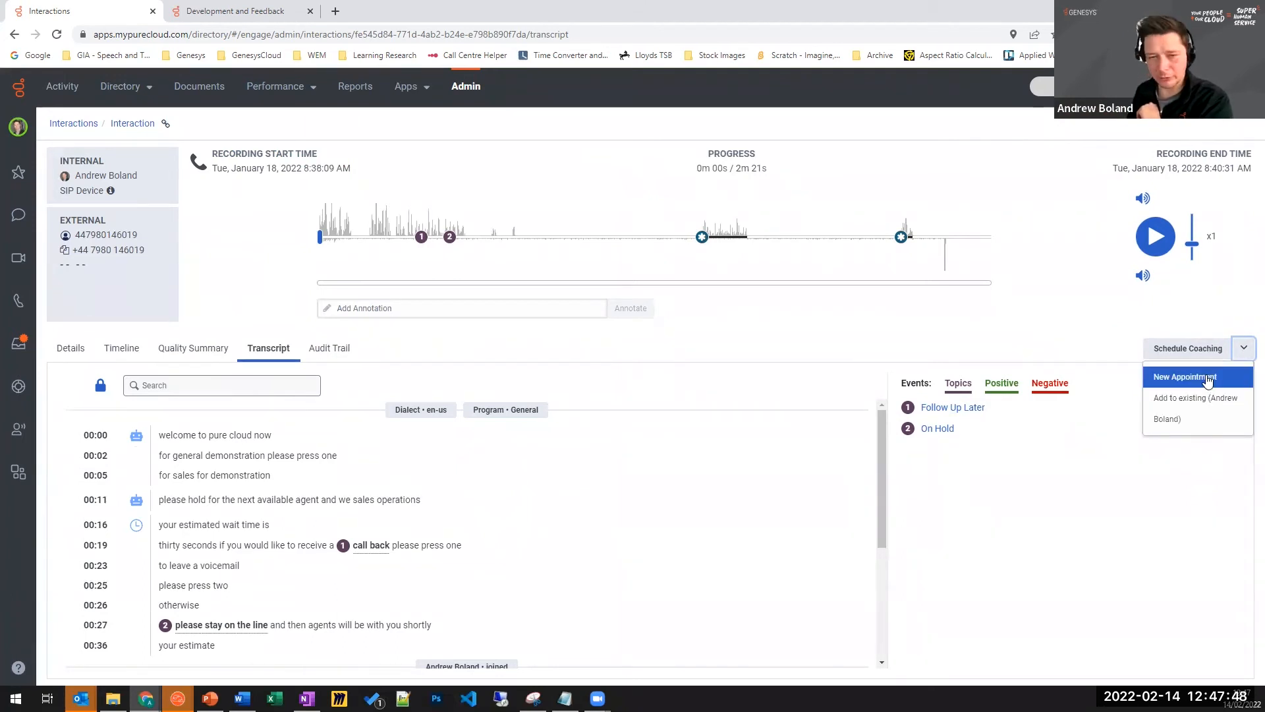
pyautogui.click(1054, 294)
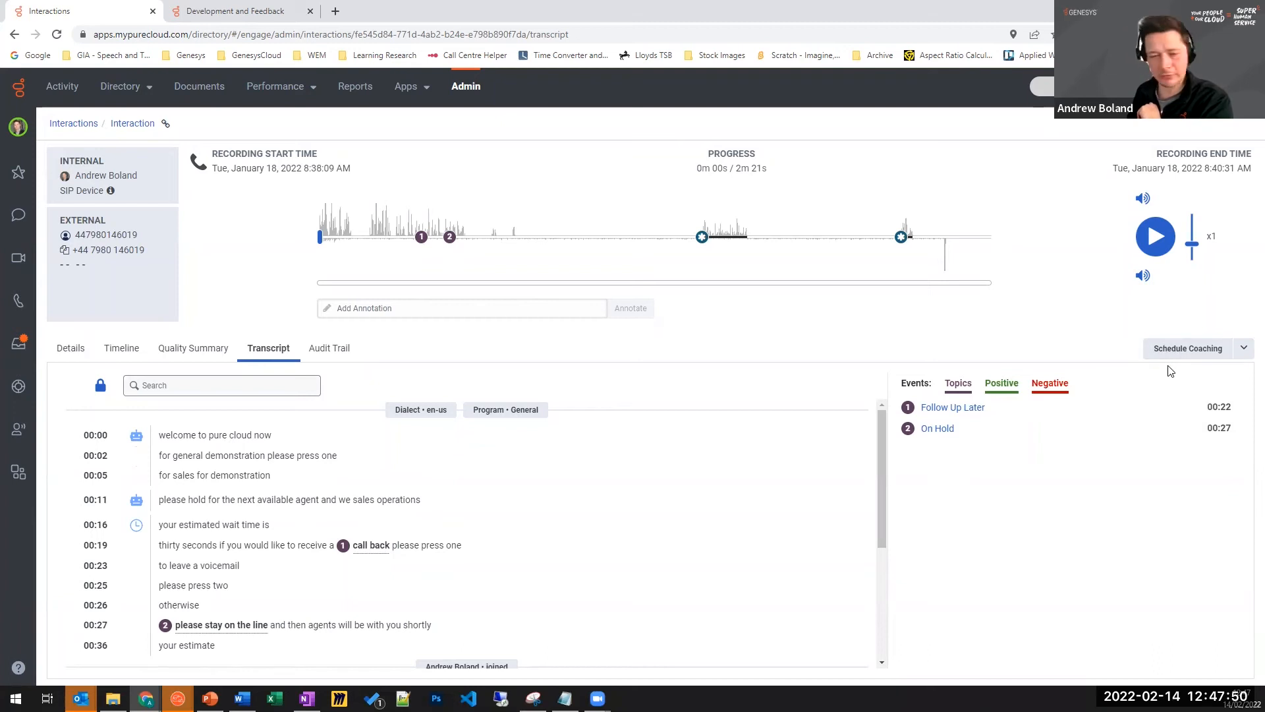
pyautogui.click(1205, 348)
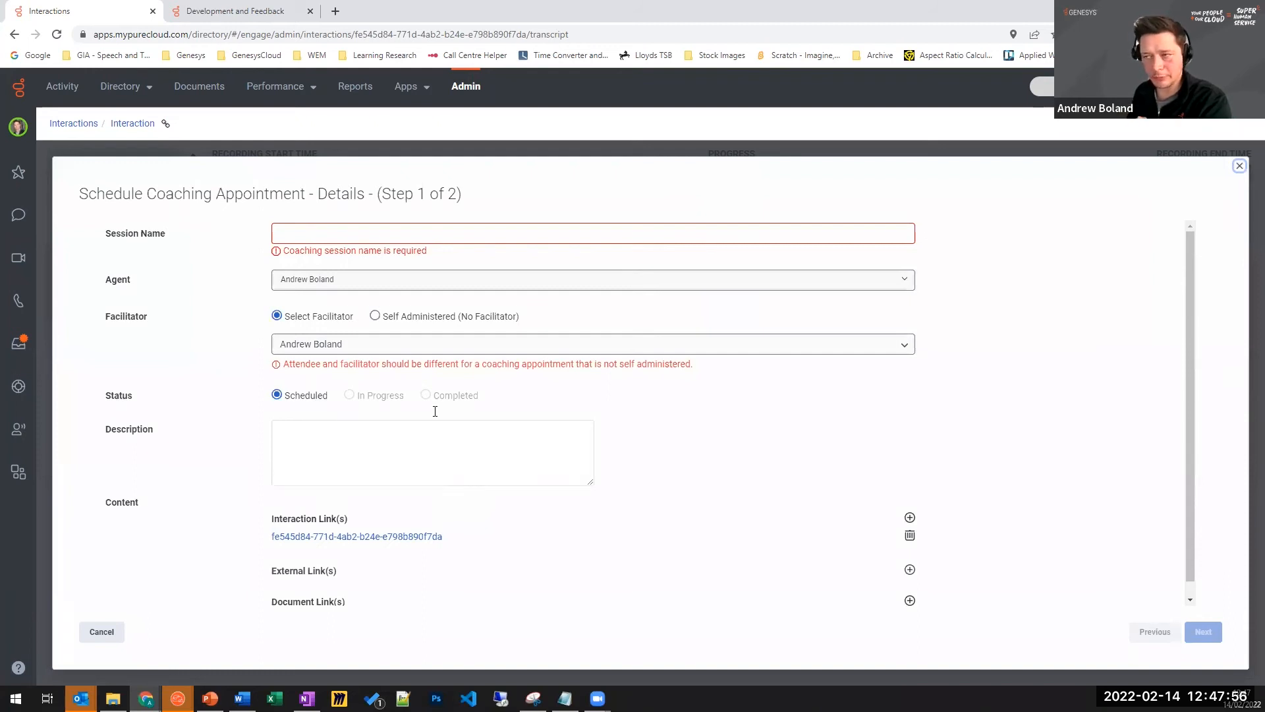
pyautogui.click(319, 228)
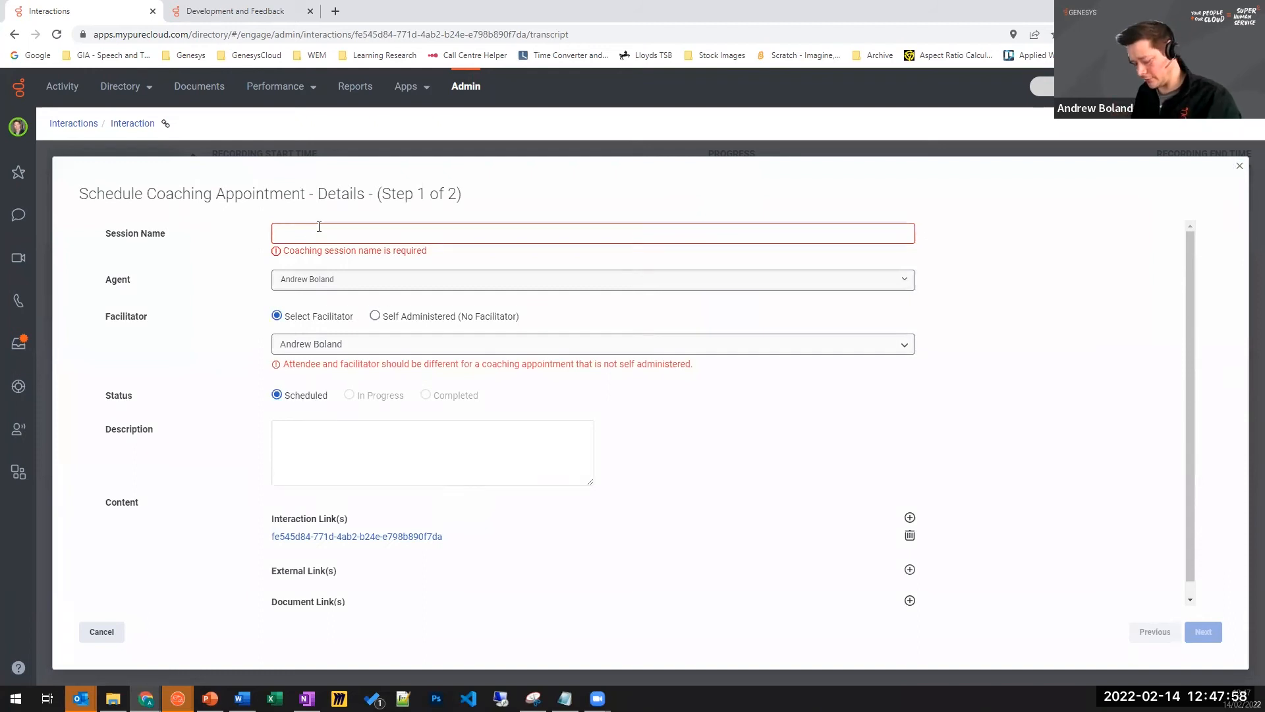
pyautogui.write('AB Test 2')
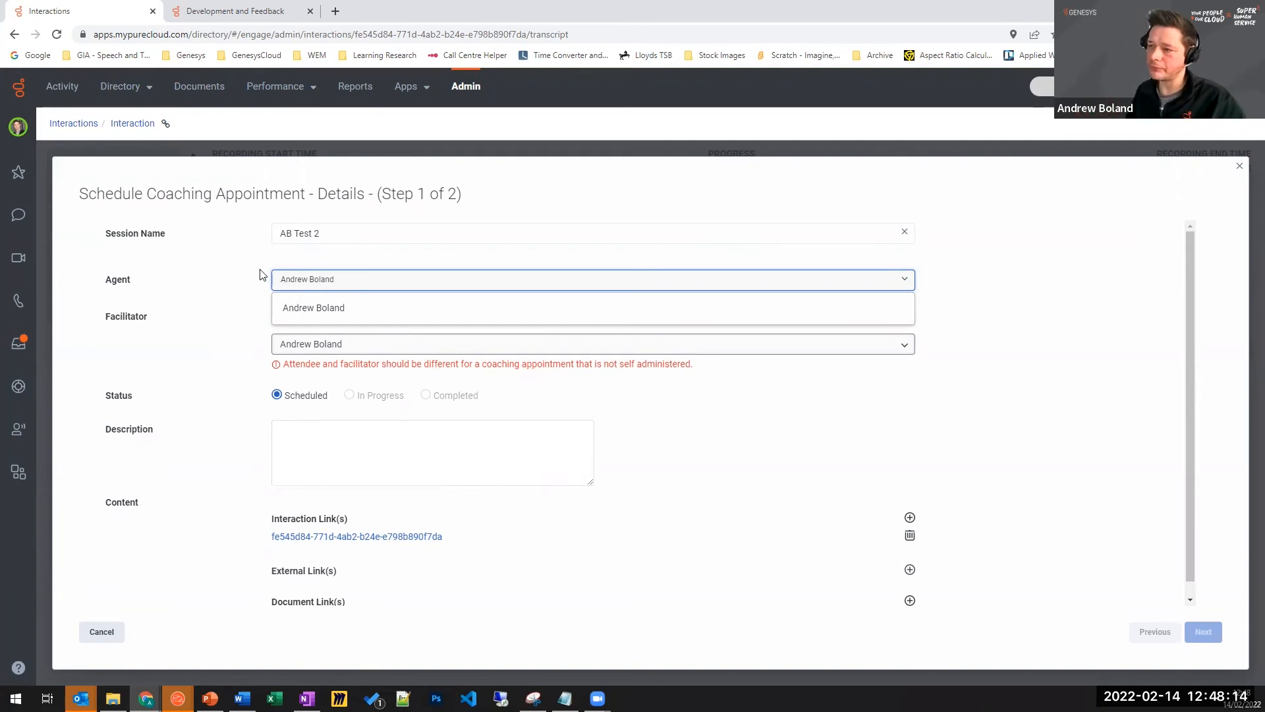
pyautogui.click(261, 274)
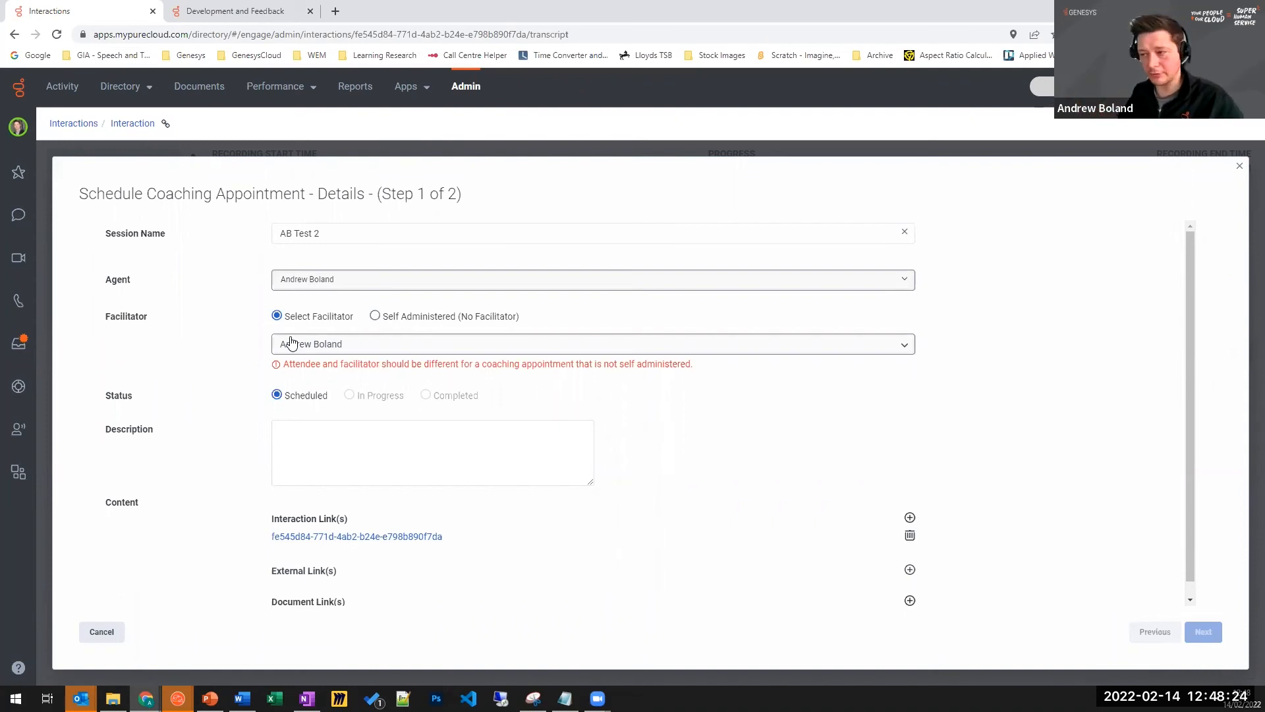
pyautogui.click(434, 319)
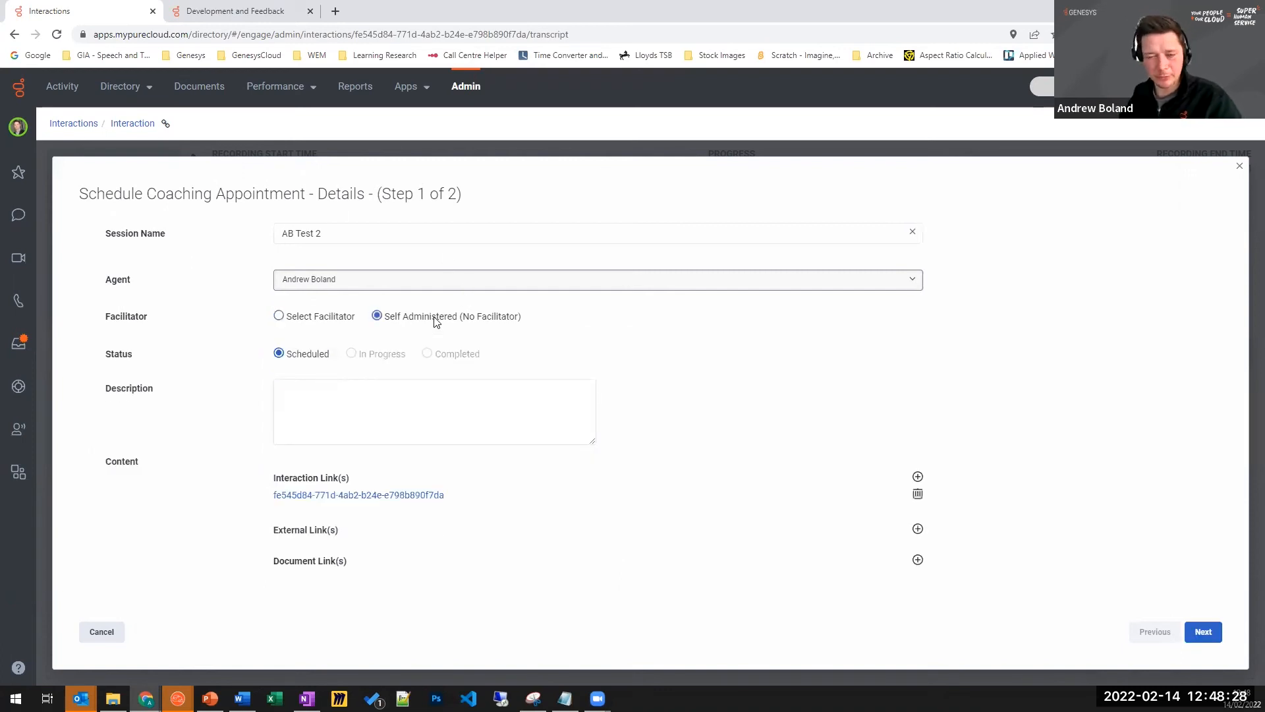
pyautogui.click(462, 421)
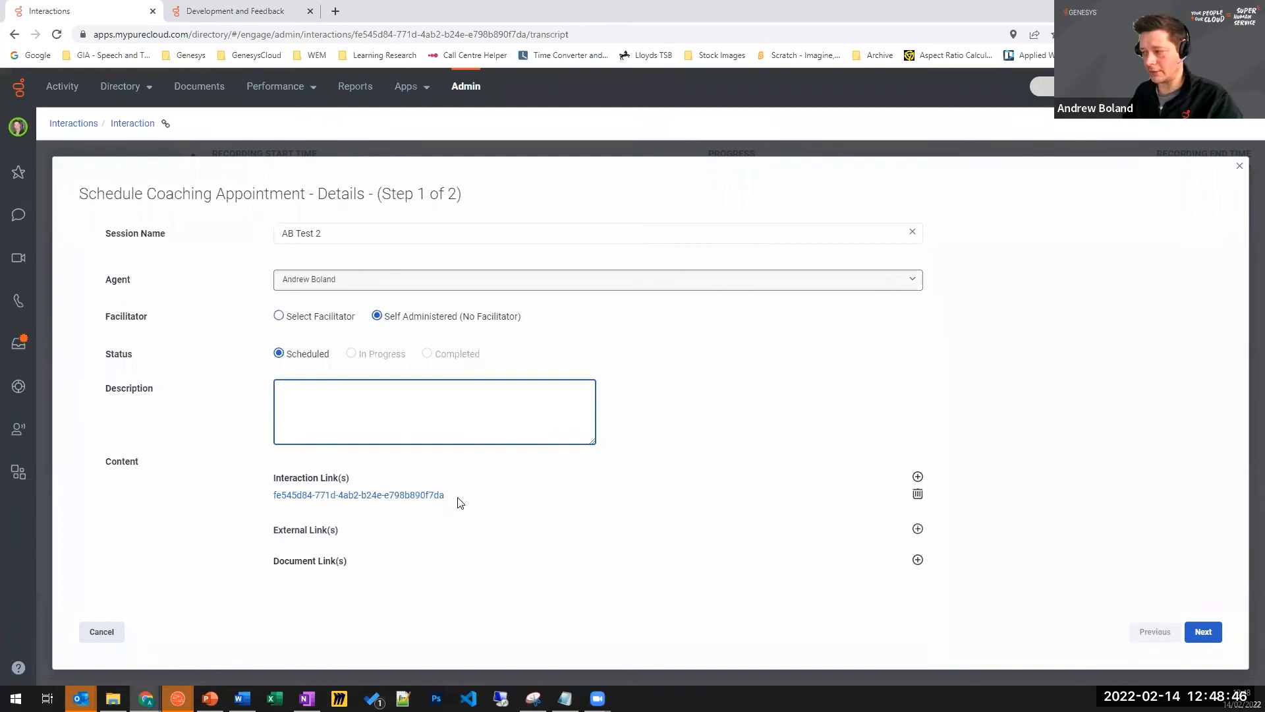
# Add the Introducing iPhone 13 Pro video as a document link to the coaching appointment, keeping only the existing interaction link.
pyautogui.click(918, 476)
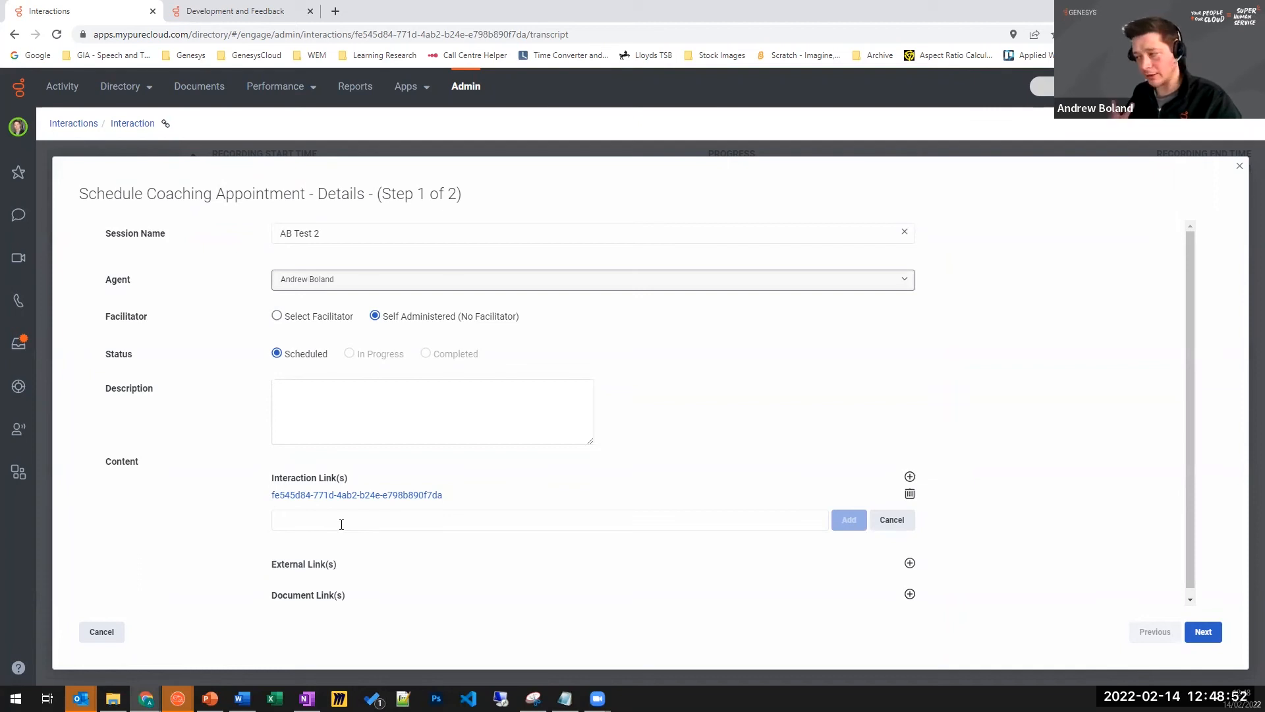
pyautogui.click(886, 523)
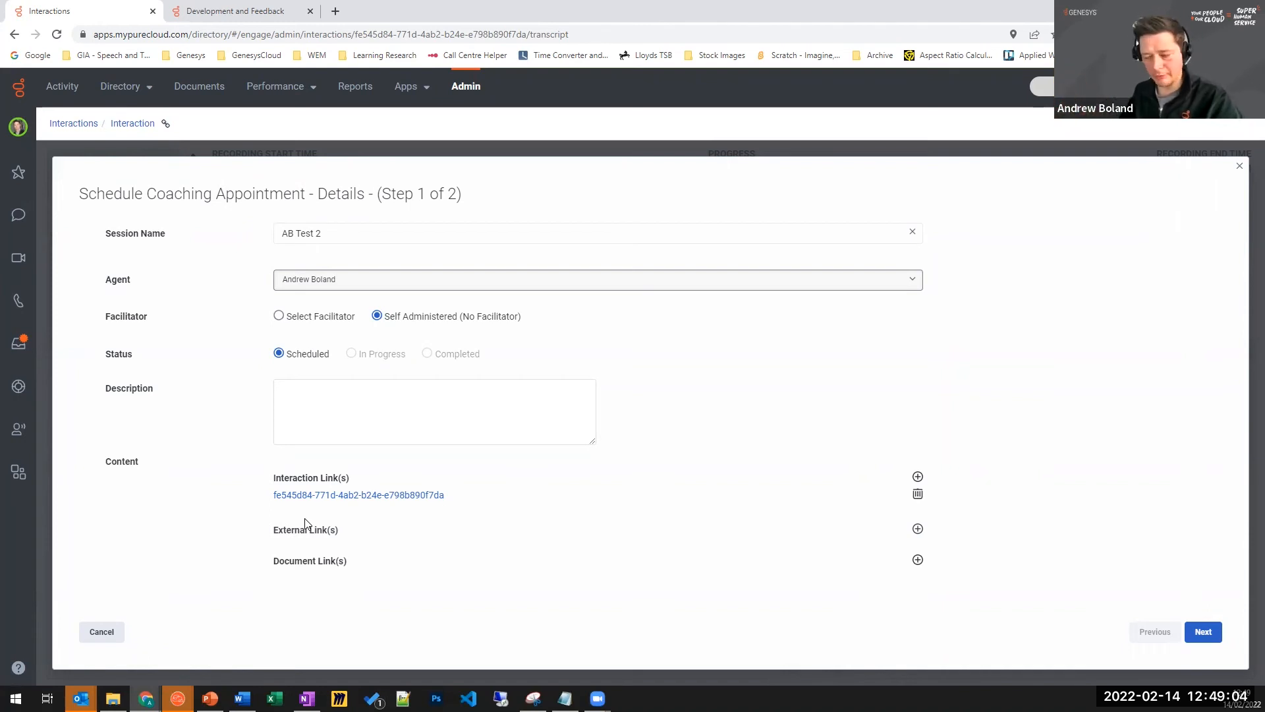
pyautogui.click(917, 561)
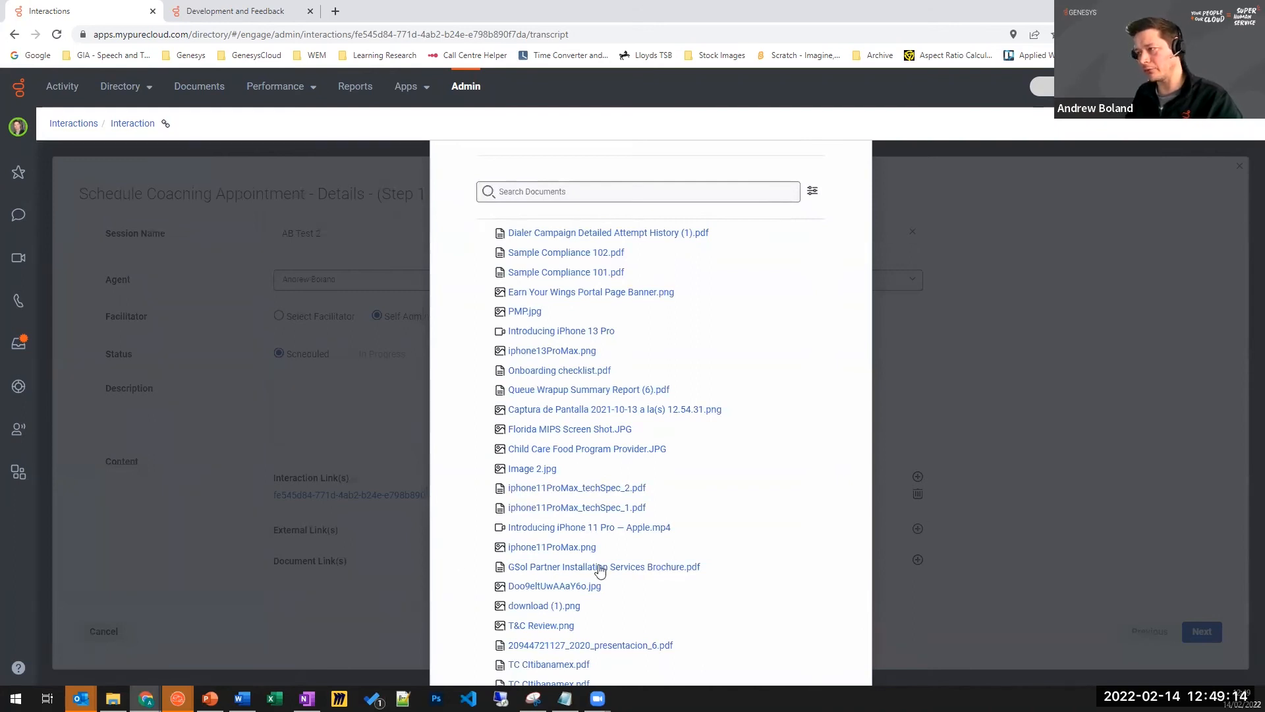
pyautogui.moveTo(554, 304)
pyautogui.click(555, 332)
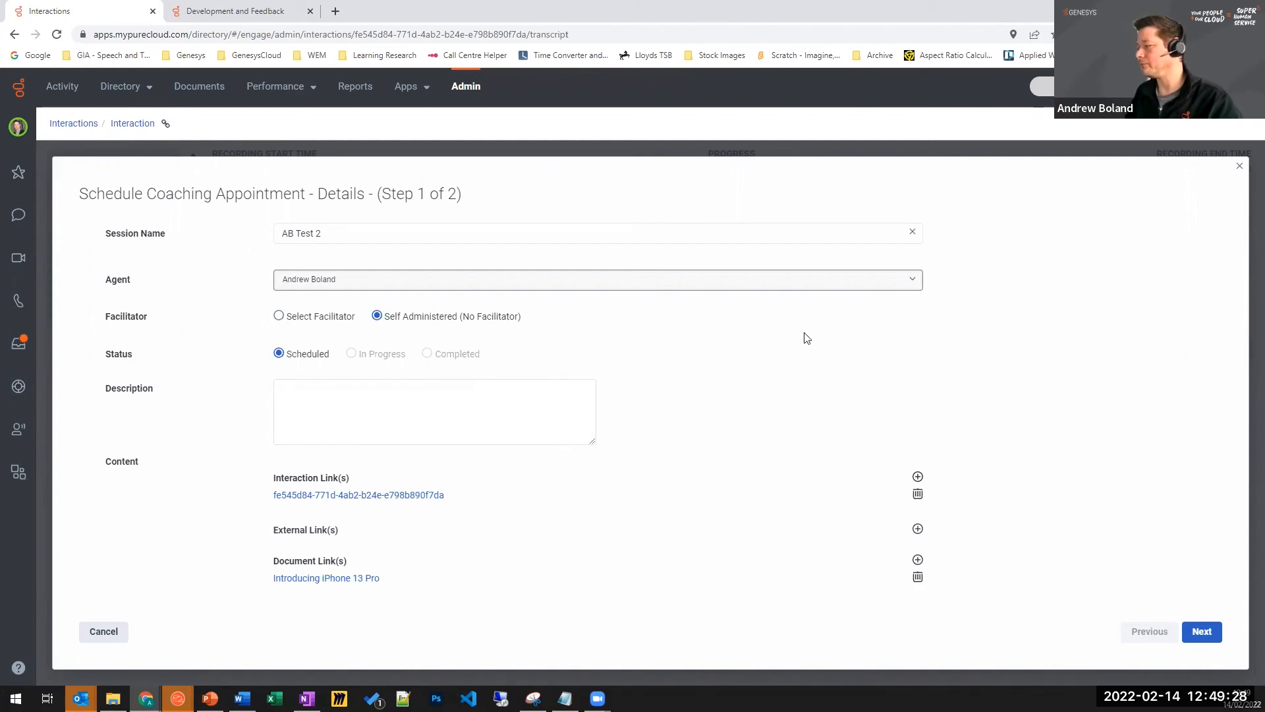
# Check the 02/14/2022 - 02/20/2022 schedule for a 30-minute slot and book the appointment for Tuesday, Feb 15, 5:00 PM - 5:30 PM.
pyautogui.click(1202, 630)
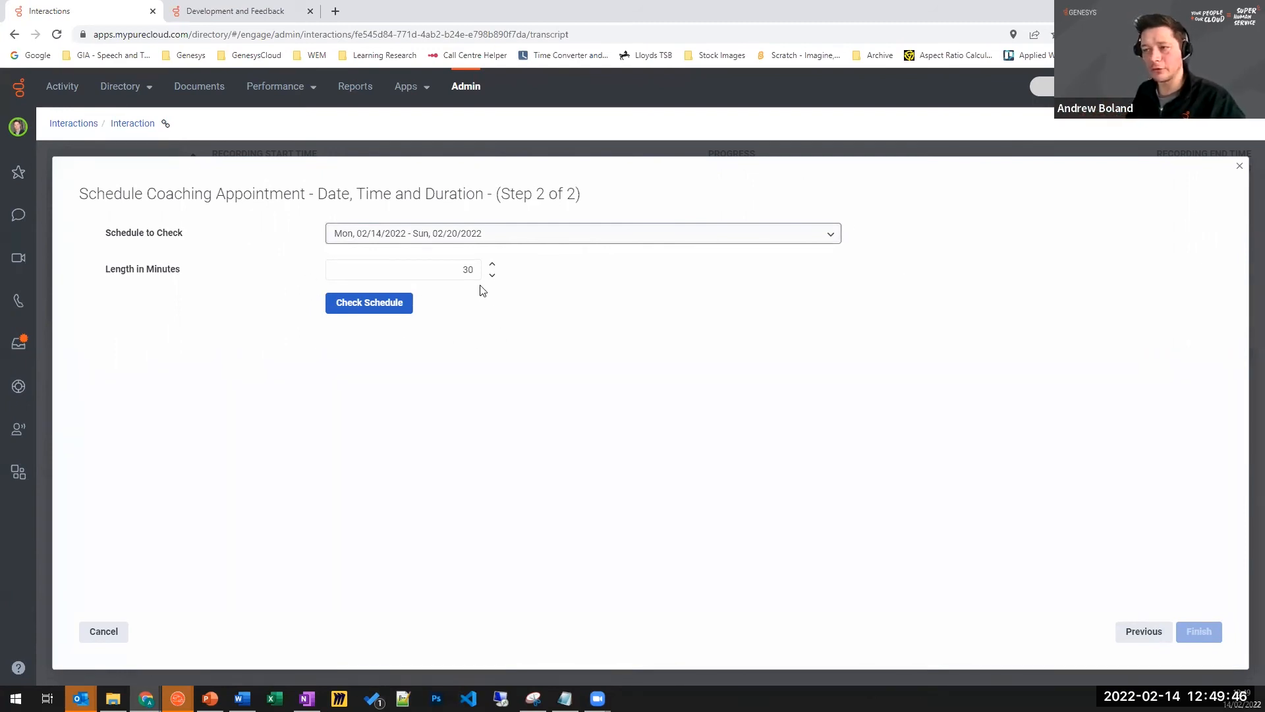
pyautogui.click(391, 315)
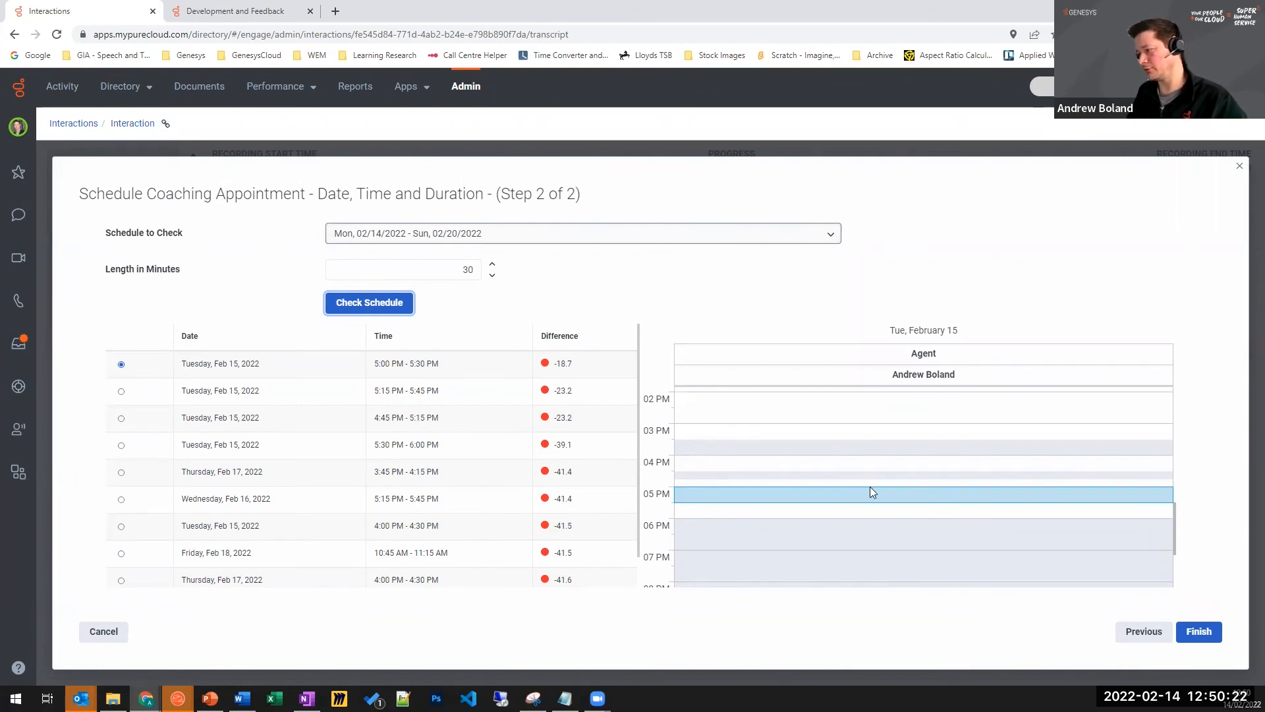
pyautogui.click(1210, 630)
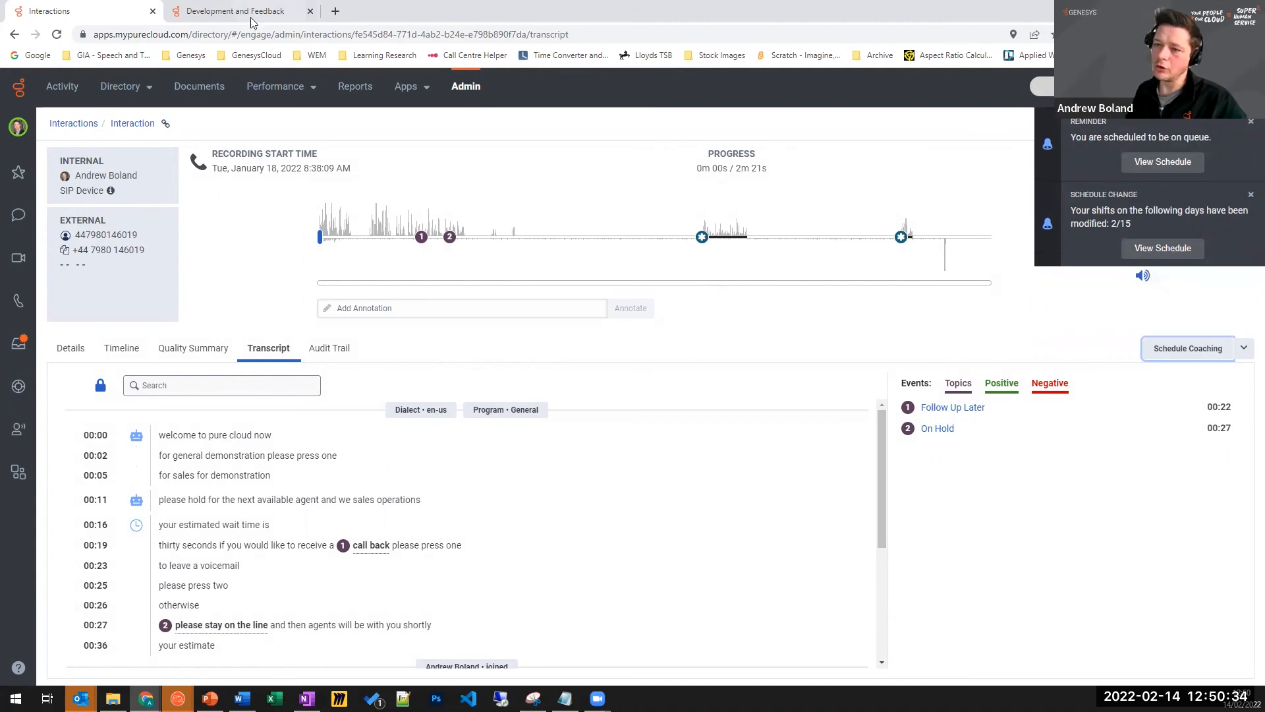
# Open the AB Test 2 coaching appointment from the inbox and review its linked interaction and Introducing iPhone 13 Pro video.
pyautogui.click(21, 345)
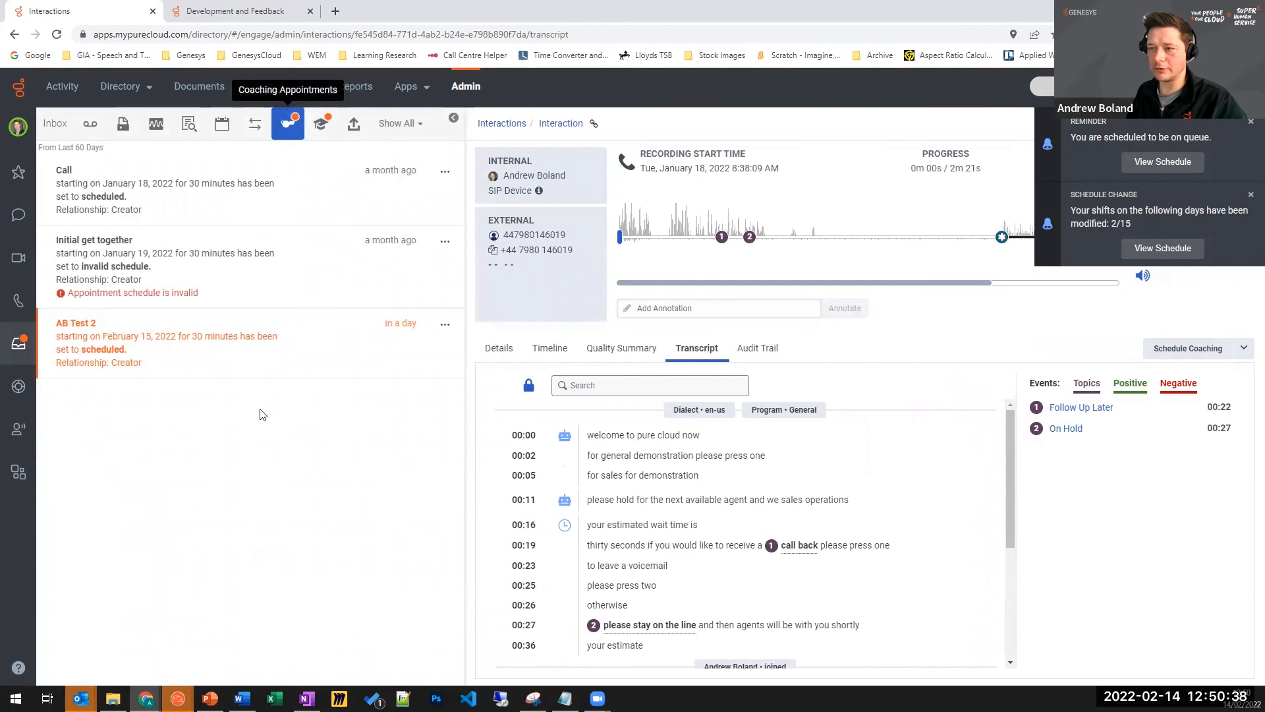
pyautogui.click(117, 343)
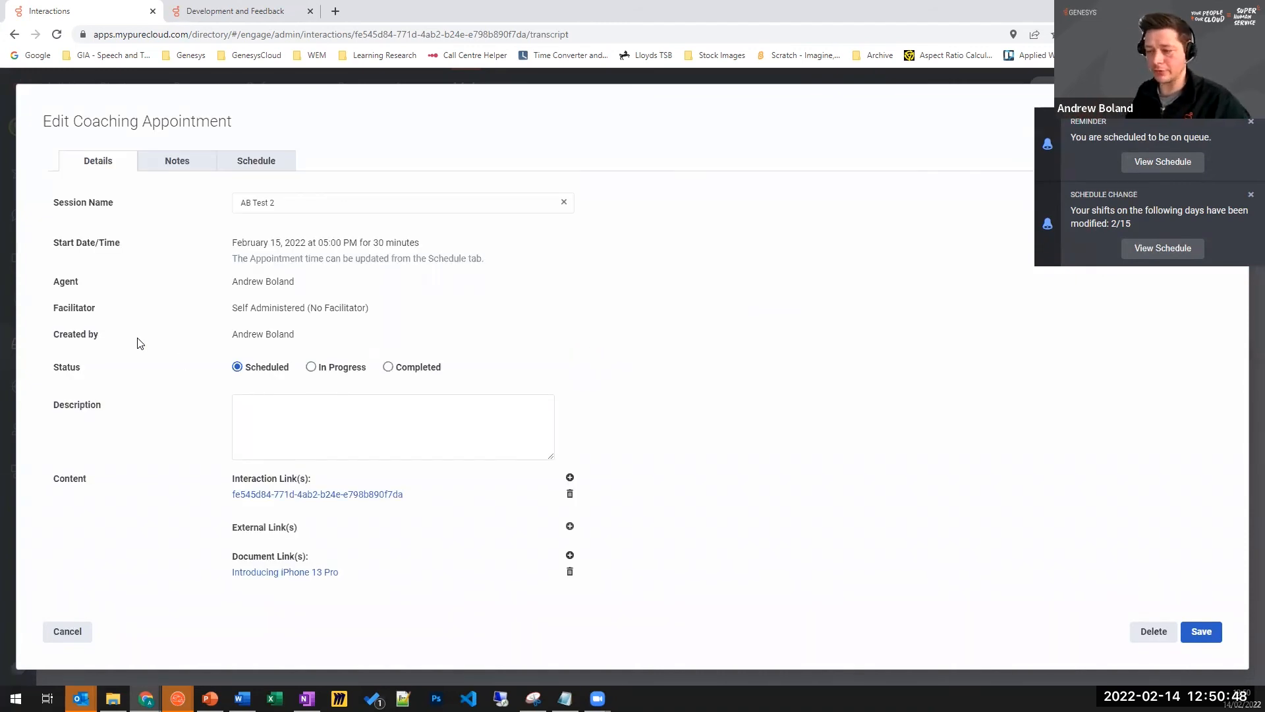
pyautogui.click(339, 495)
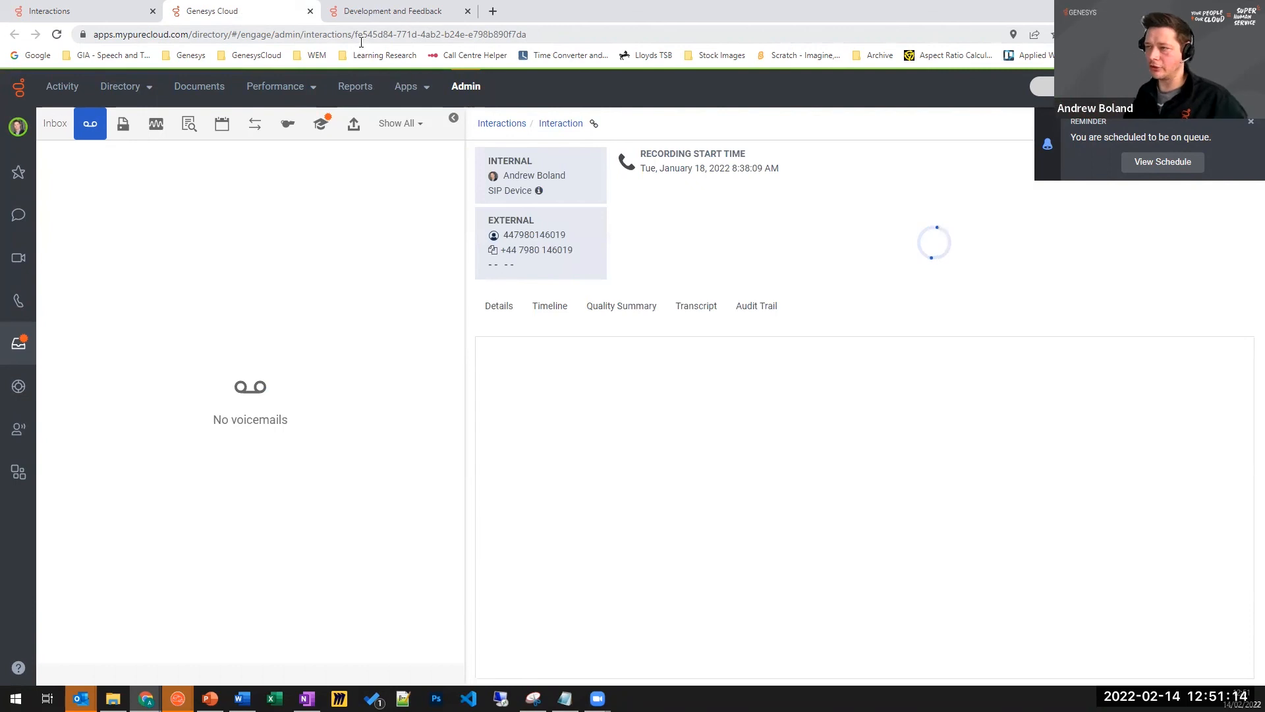
pyautogui.click(104, 11)
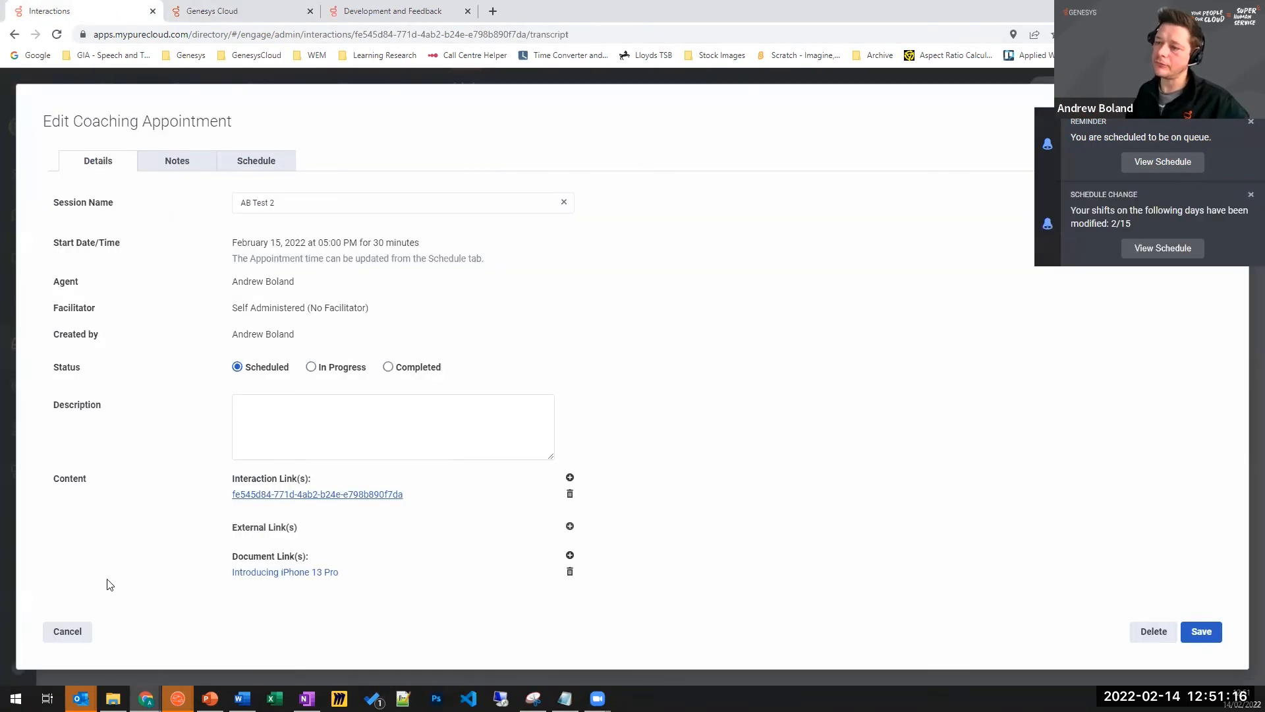
pyautogui.click(317, 572)
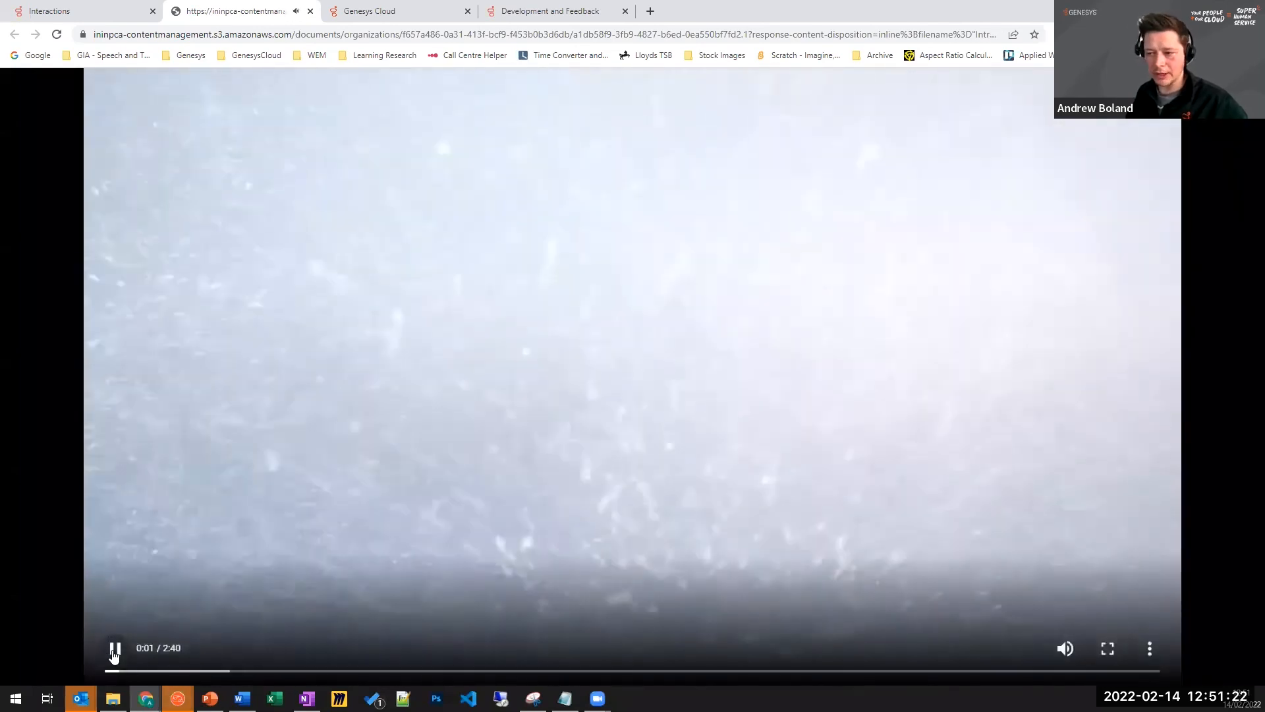
pyautogui.click(113, 651)
pyautogui.click(142, 12)
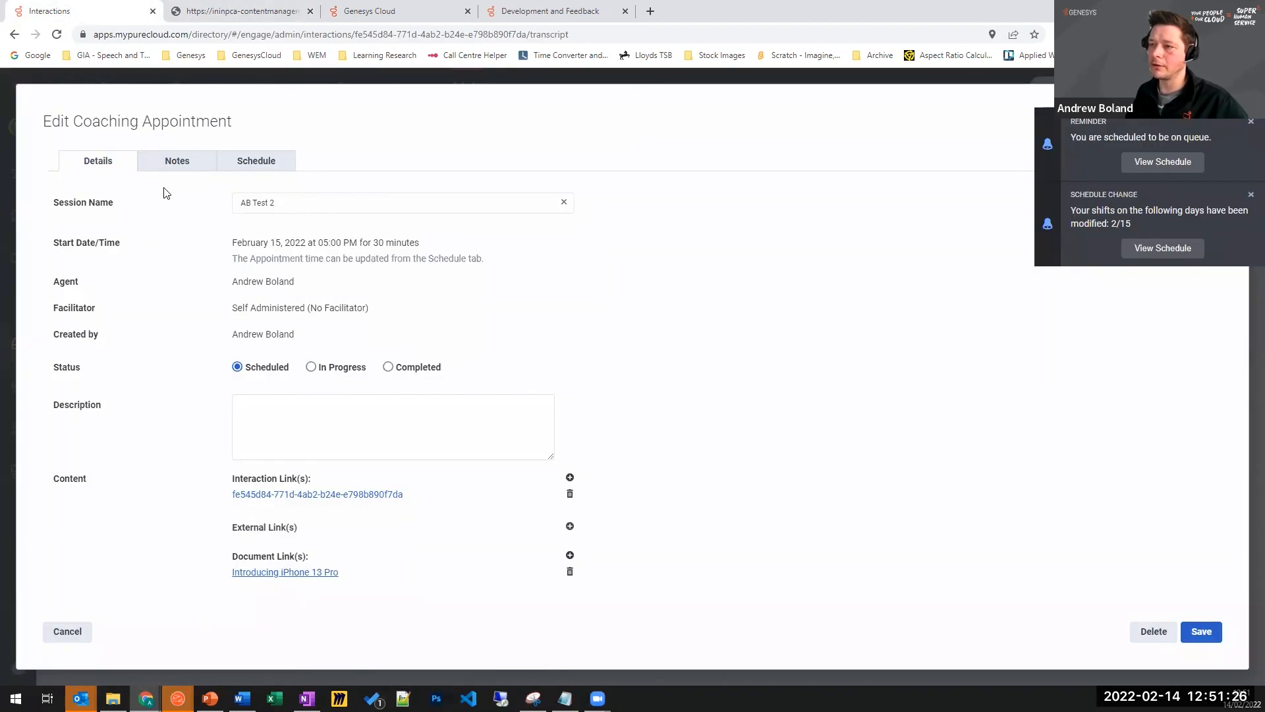
# Add the note "Some notes" to the AB Test 2 appointment, and view its schedule before closing it.
pyautogui.click(177, 163)
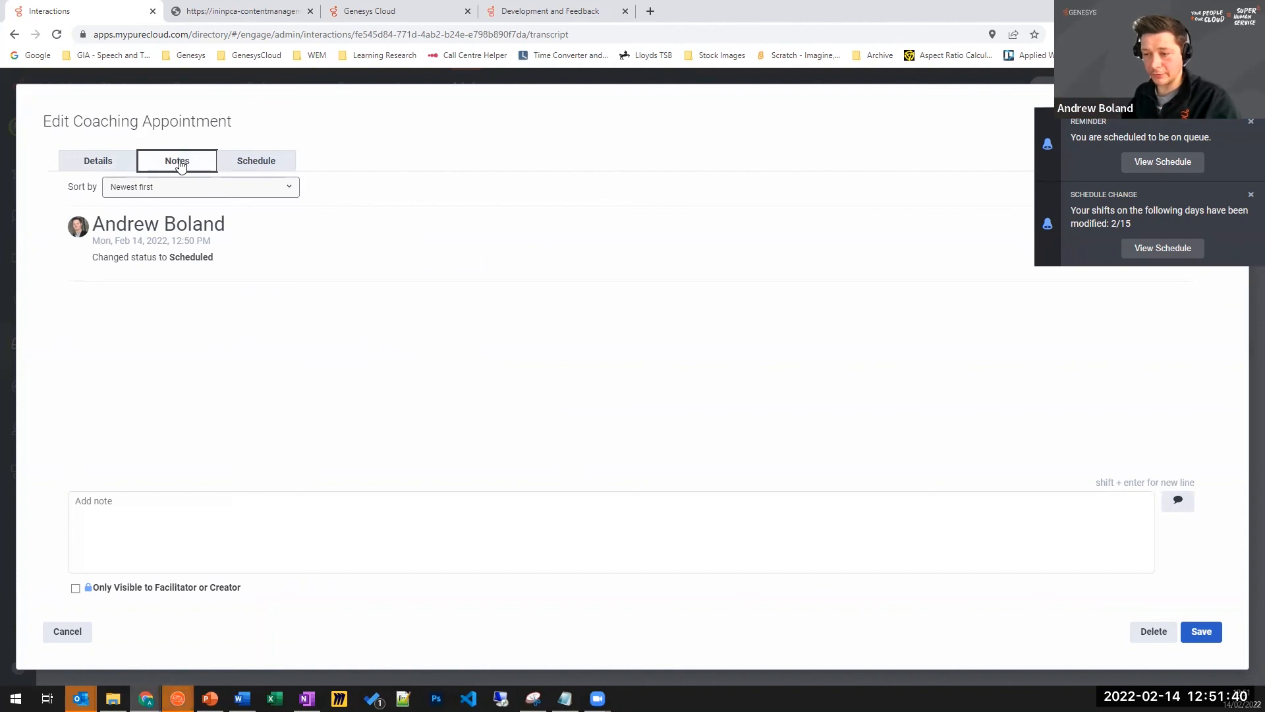
pyautogui.click(184, 549)
pyautogui.write('Some notes')
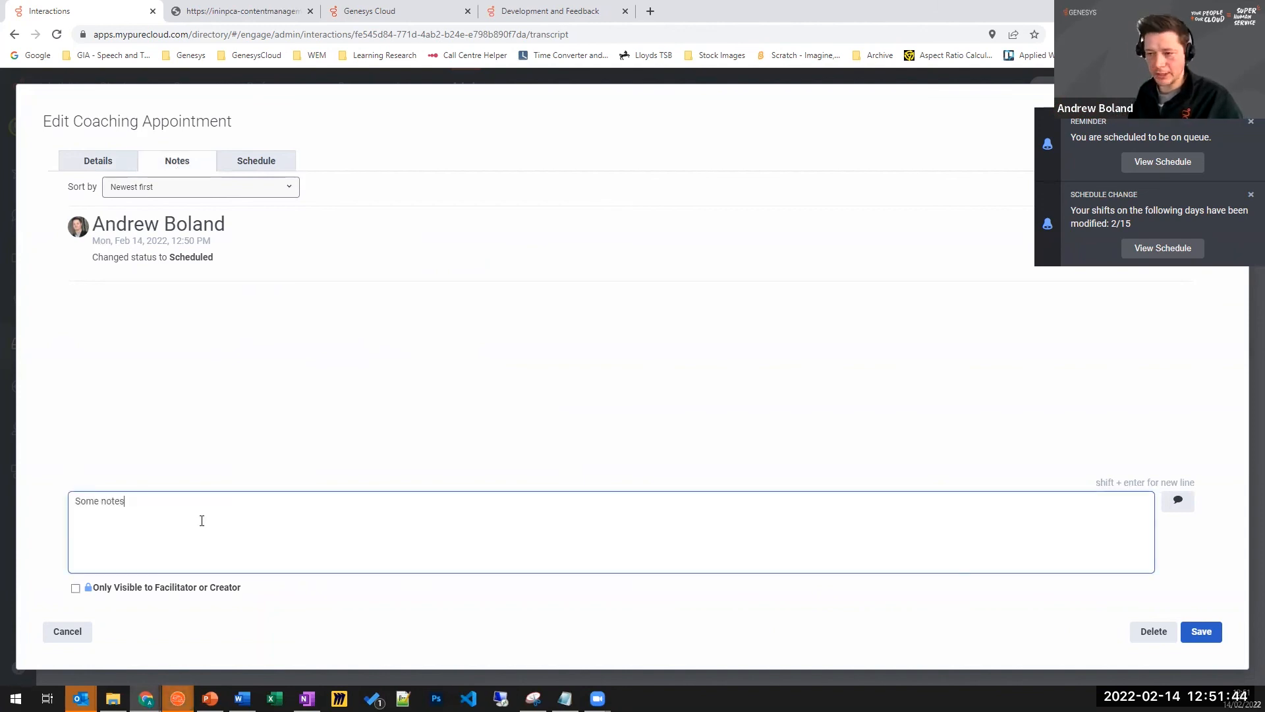
pyautogui.press('Return')
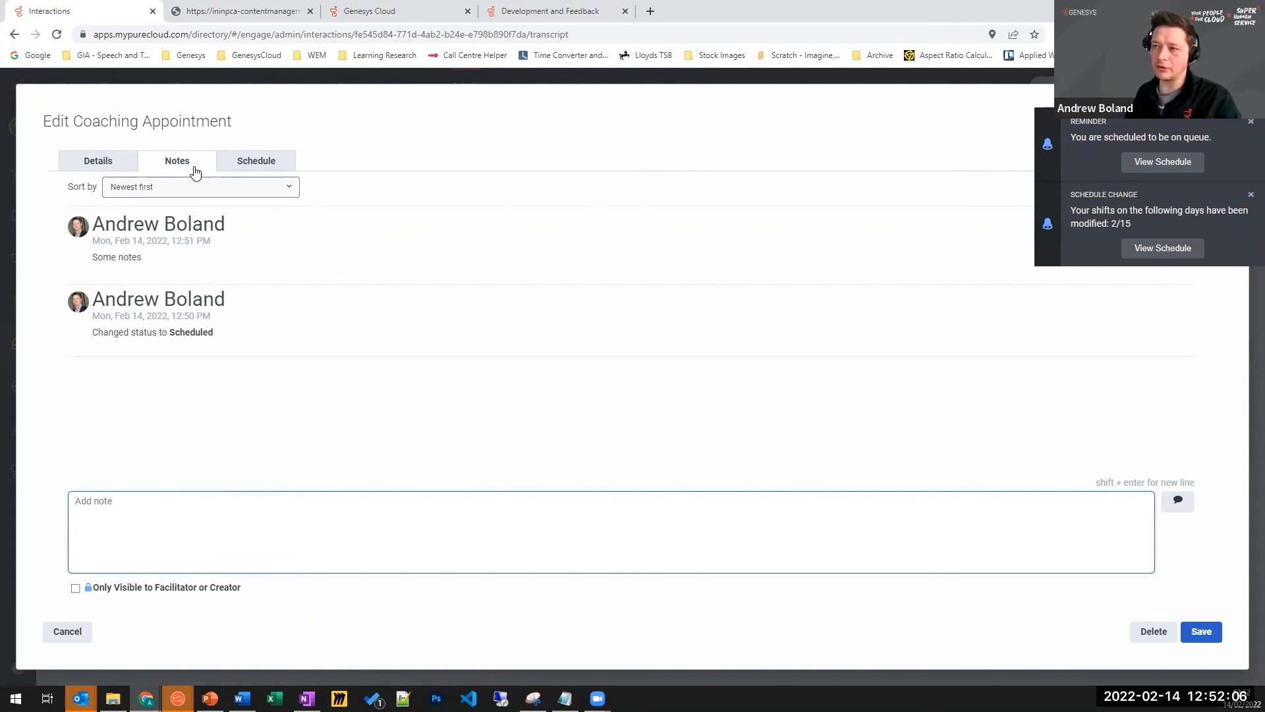
pyautogui.click(230, 172)
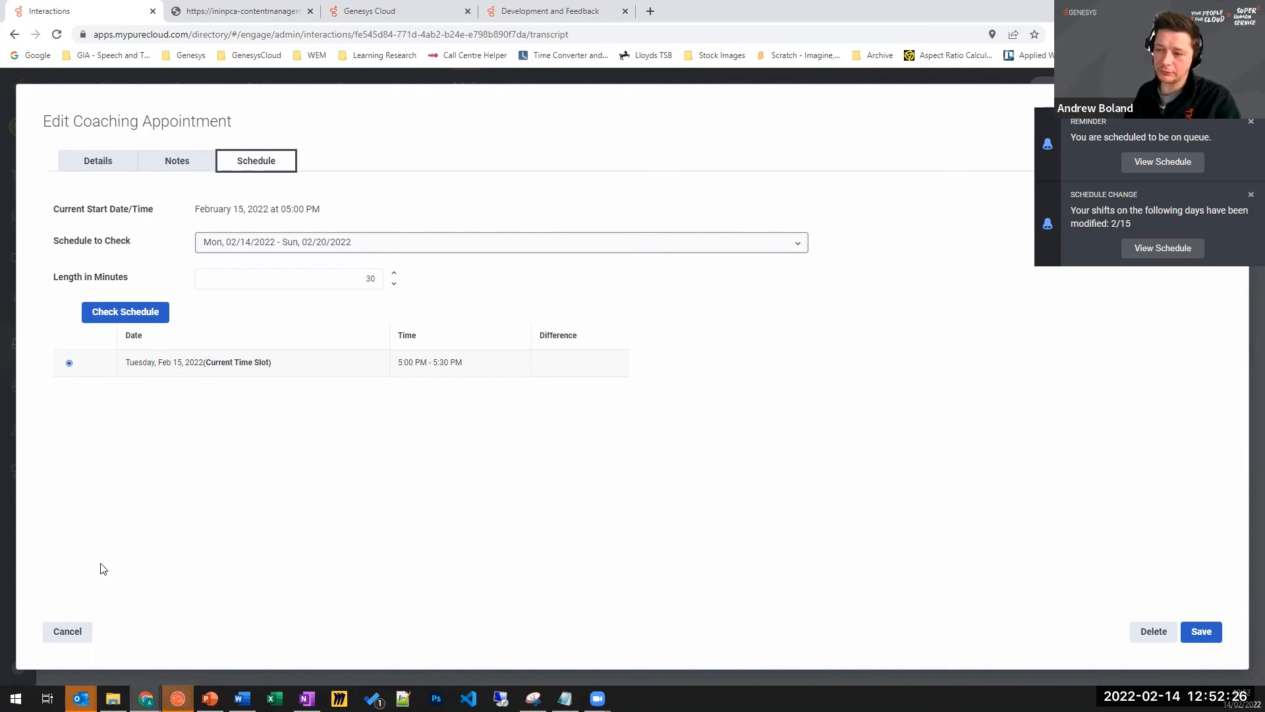
pyautogui.click(69, 631)
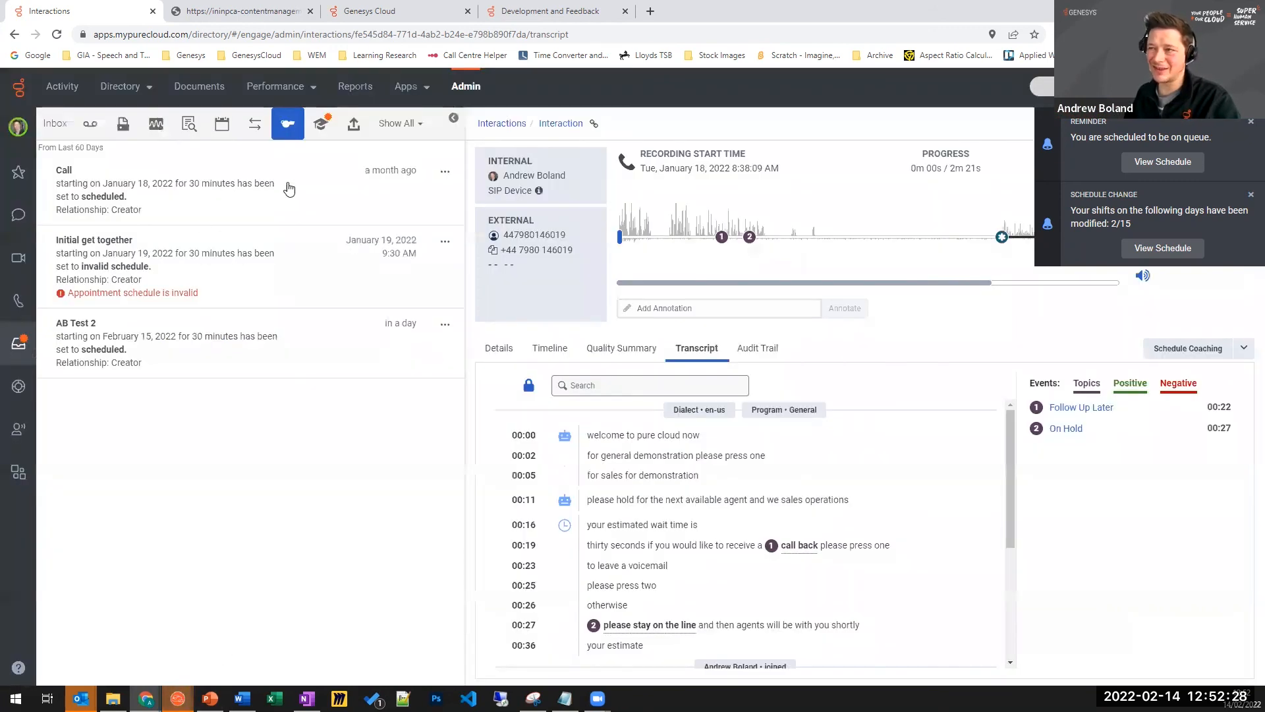
# Show the agent Activity overview without the inbox and look for its Coaching Appointments section.
pyautogui.click(71, 89)
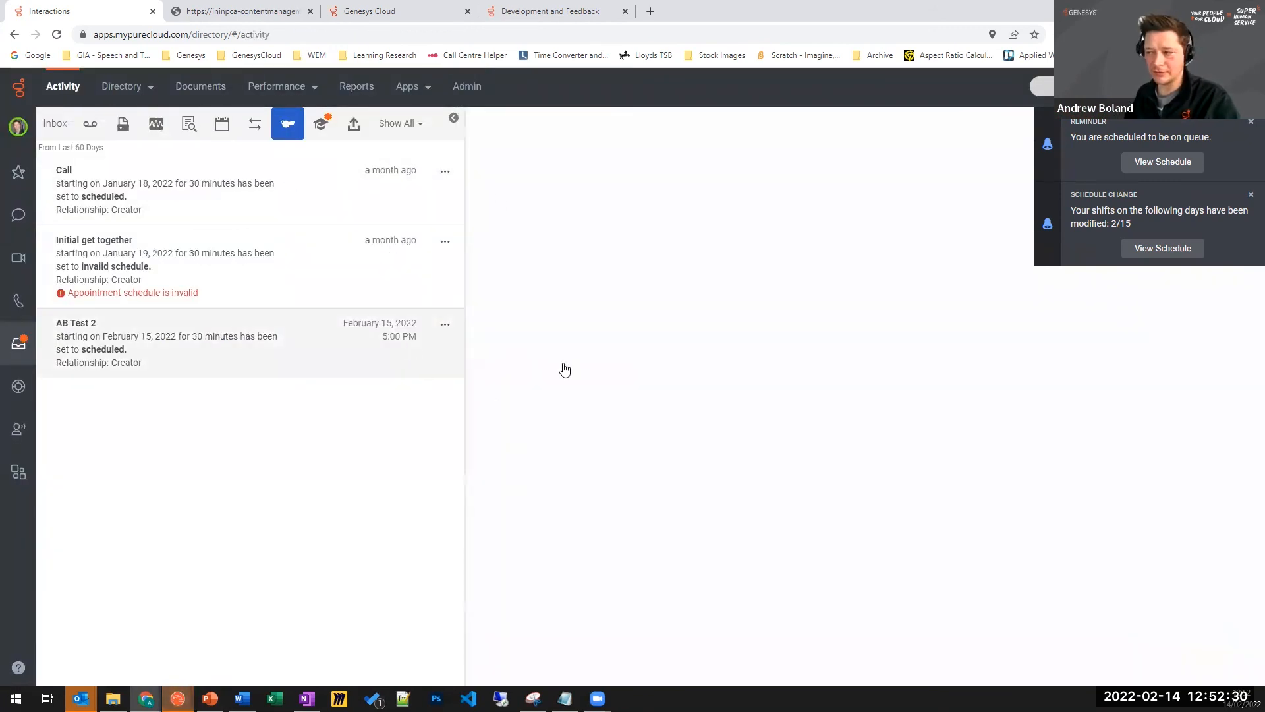
pyautogui.click(453, 118)
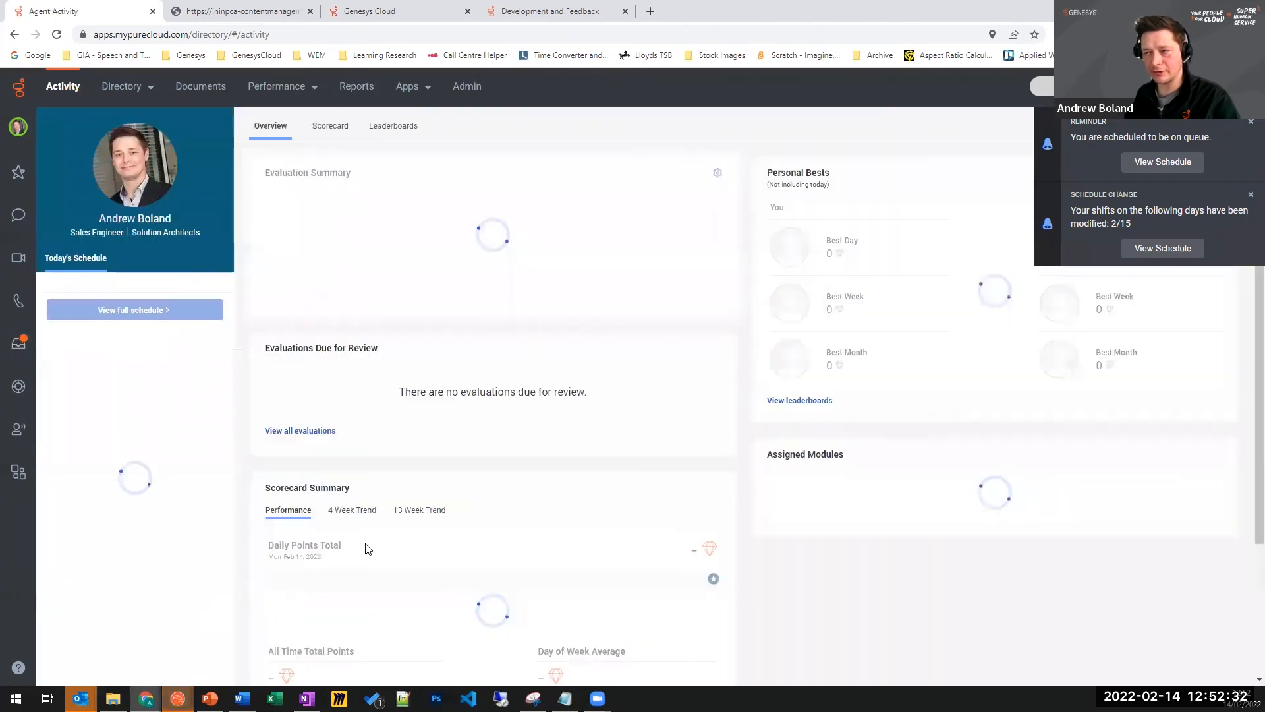
pyautogui.scroll(-4, 601, 496)
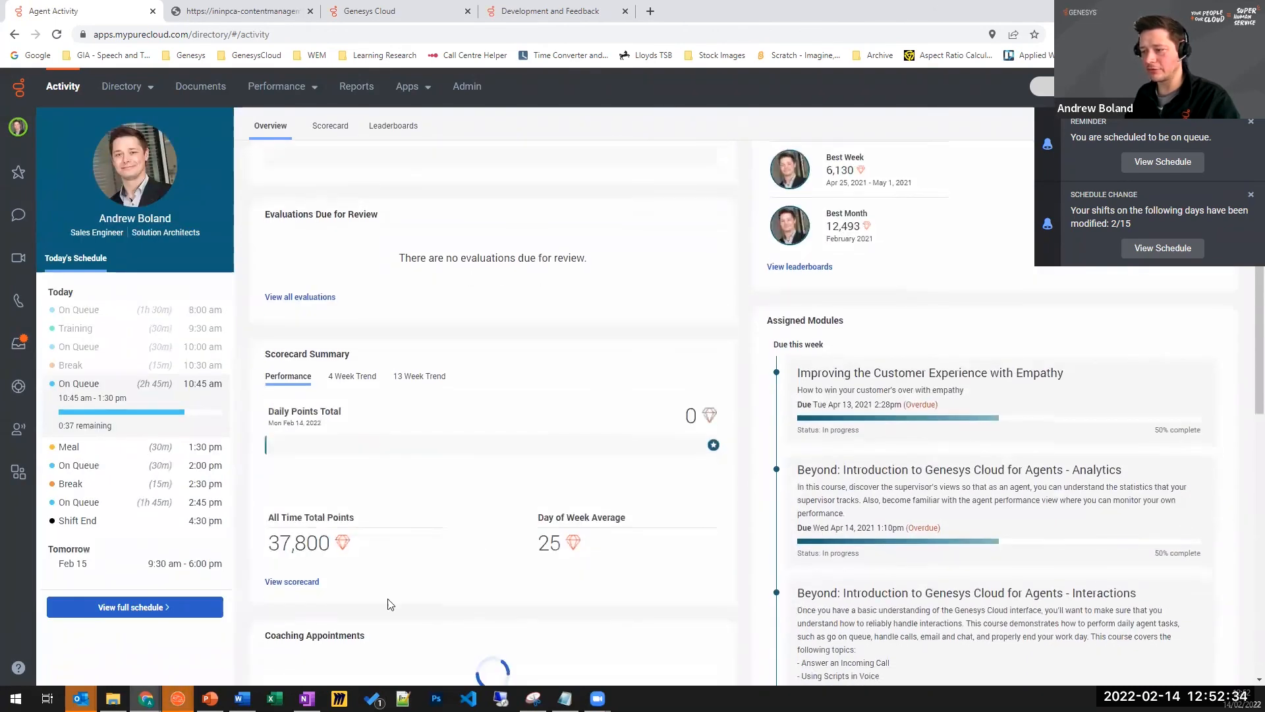